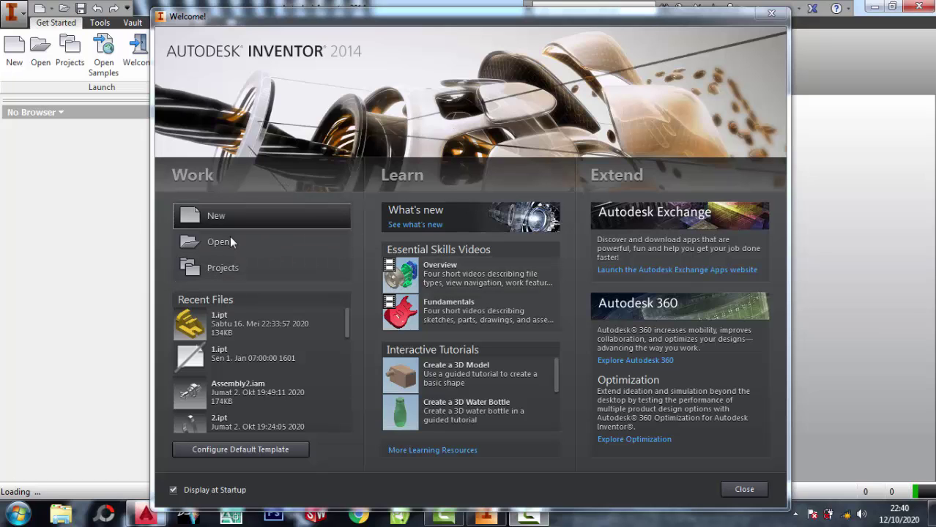
- Browse My Documents in Inventor and open the part file named 1
click(217, 250)
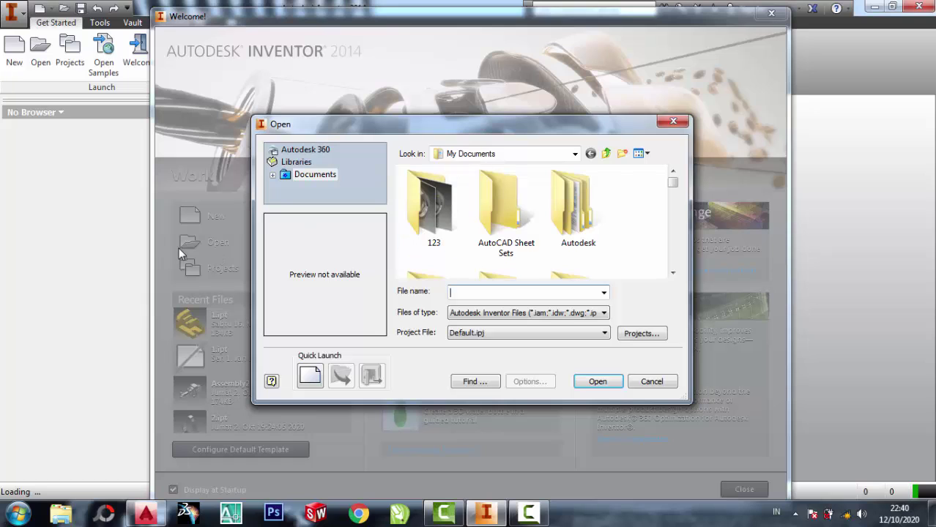
mouse_move(672, 183)
mouse_down()
mouse_move(672, 219)
mouse_move(665, 196)
mouse_move(671, 204)
mouse_up()
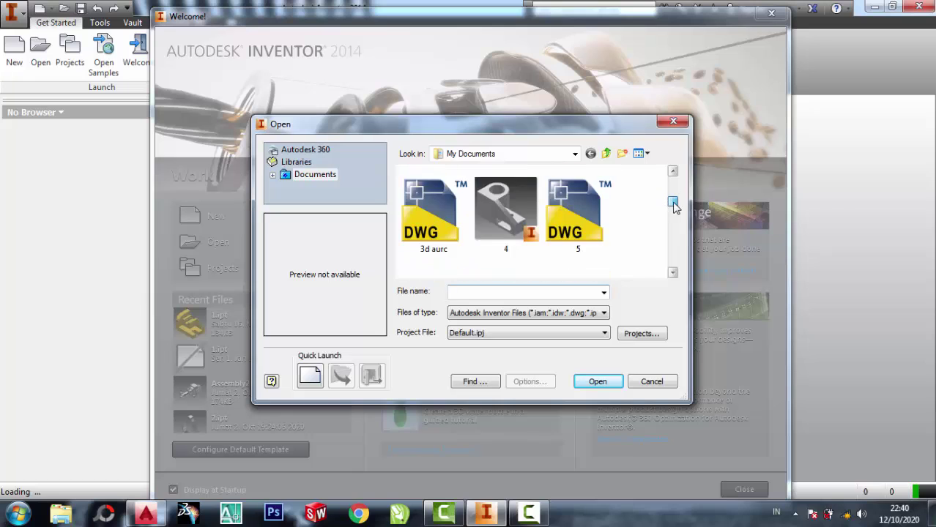
click(490, 197)
click(673, 173)
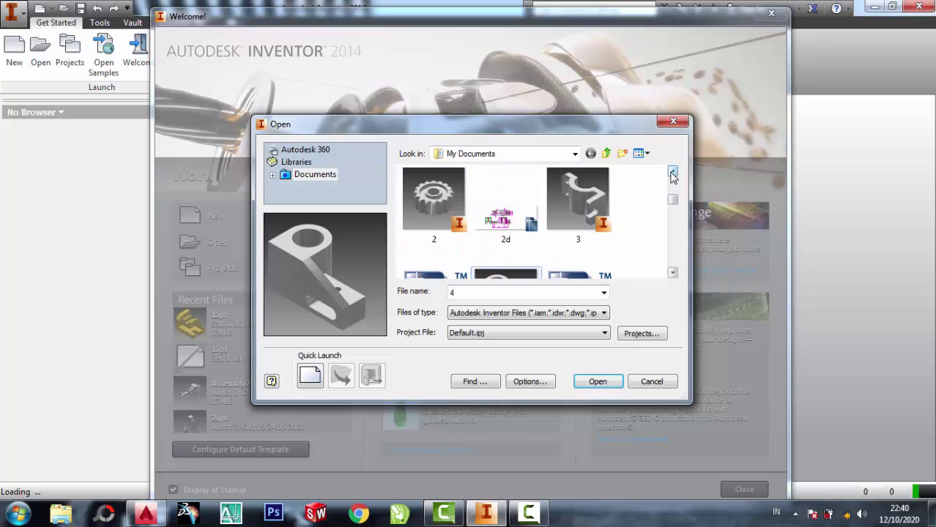
click(673, 172)
click(592, 213)
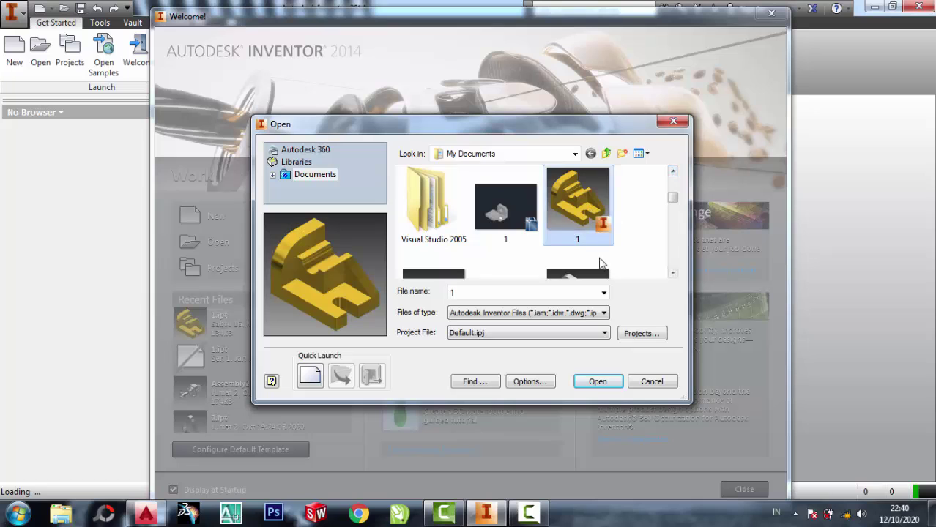
click(595, 384)
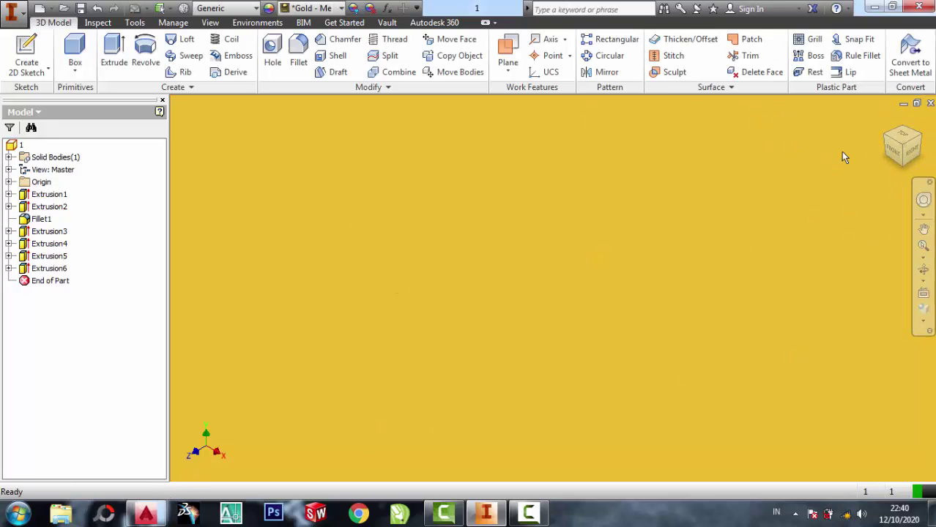
- Fit the part to Home view and export it to the Desktop as 1.dwg
click(885, 123)
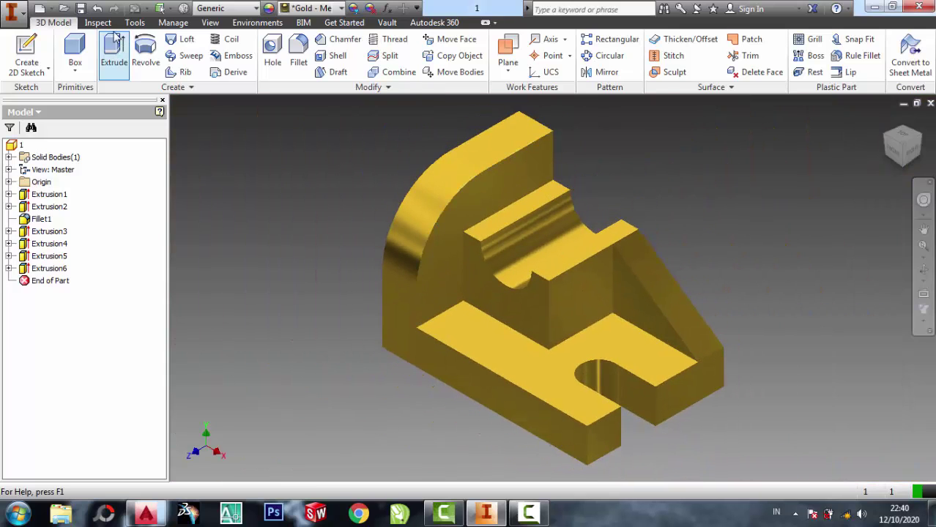
click(27, 13)
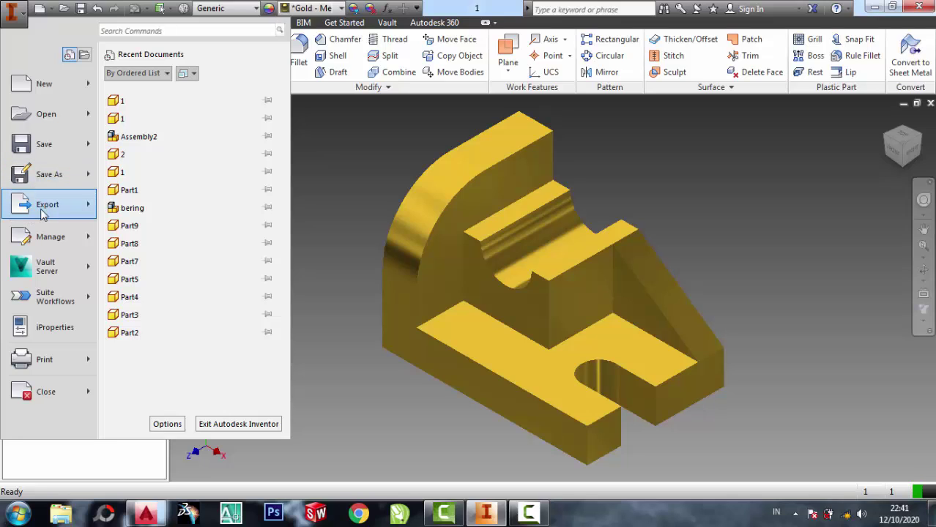
click(88, 208)
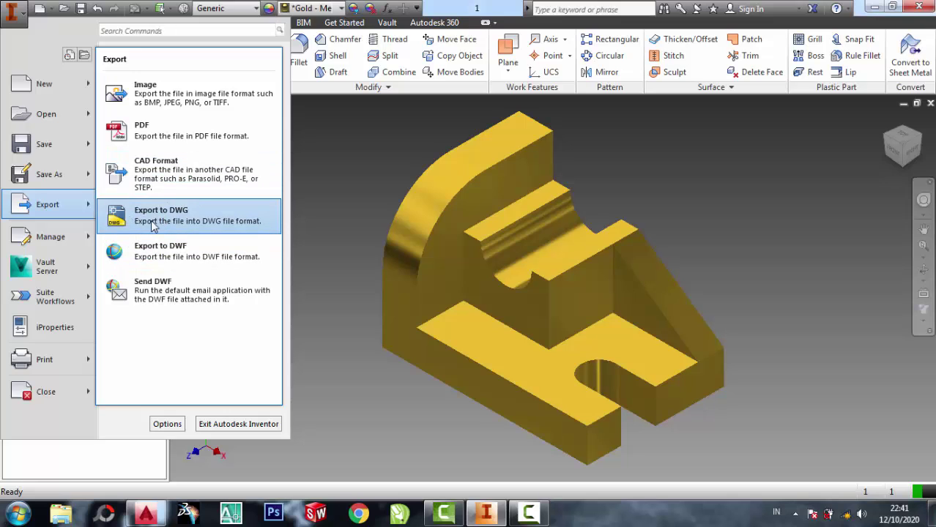
click(185, 220)
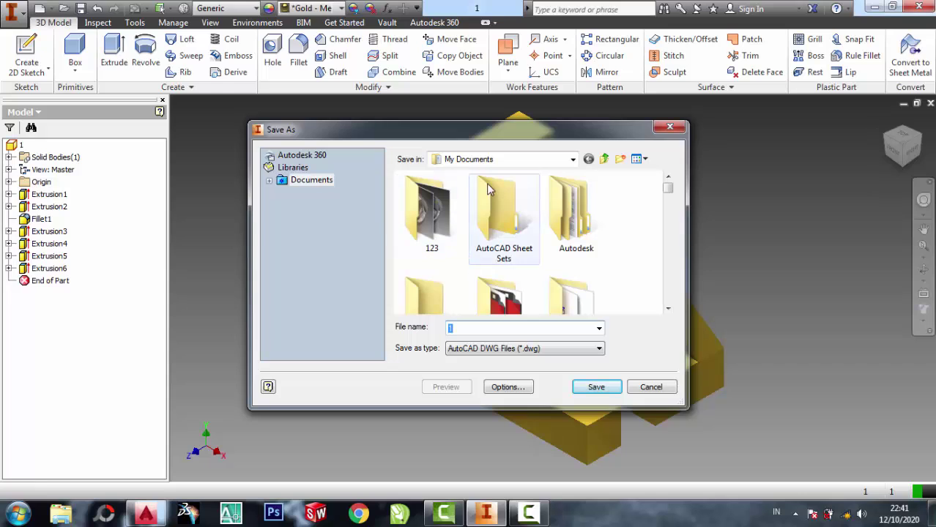
click(472, 159)
click(497, 166)
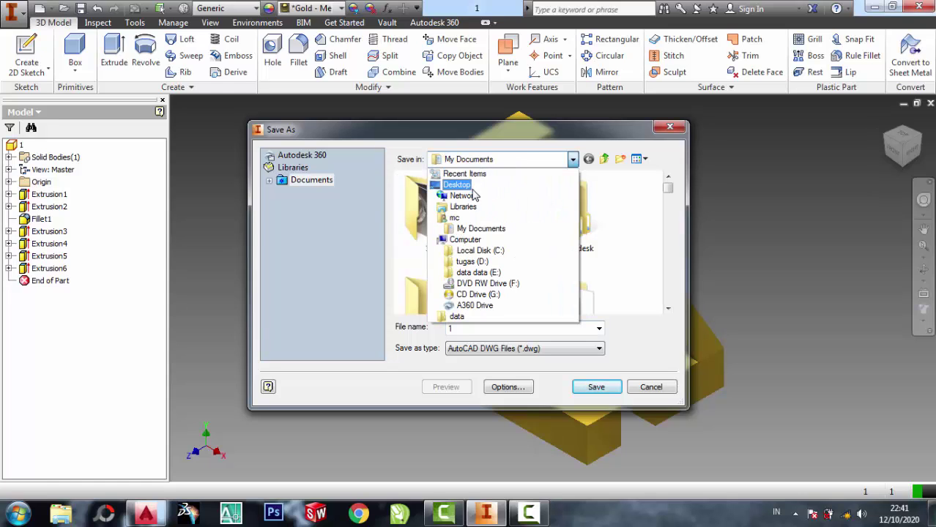
click(474, 186)
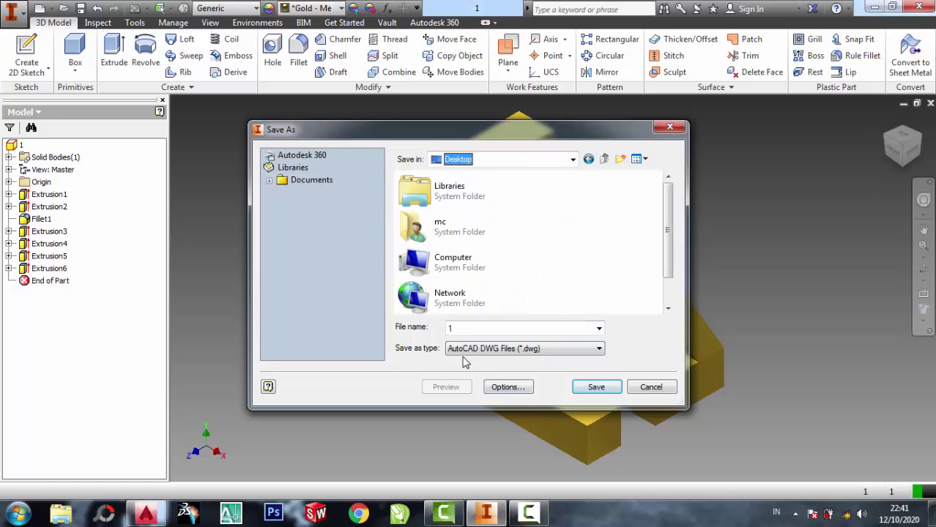
click(604, 390)
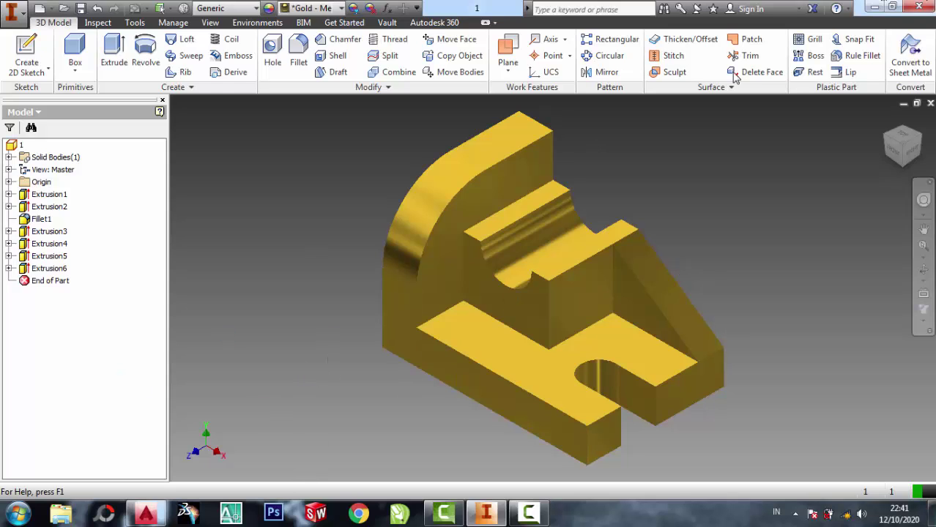
- Close the Inventor part and refresh the desktop so the new 1.dwg appears
click(919, 7)
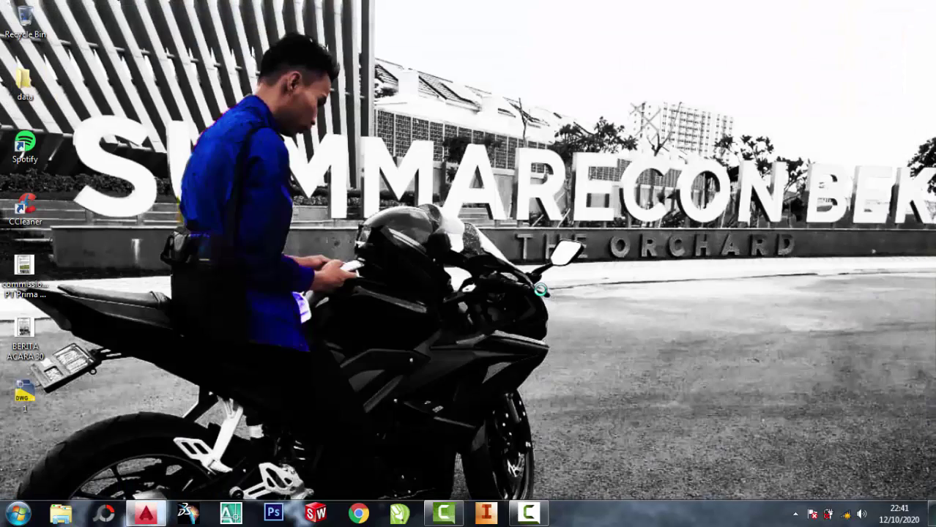
right_click(425, 192)
click(434, 188)
right_click(434, 189)
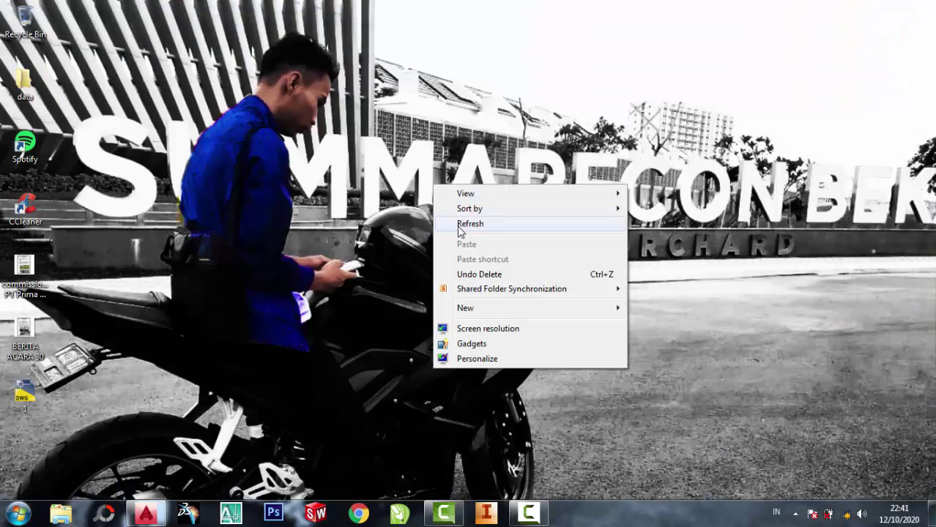
click(456, 224)
mouse_move(146, 514)
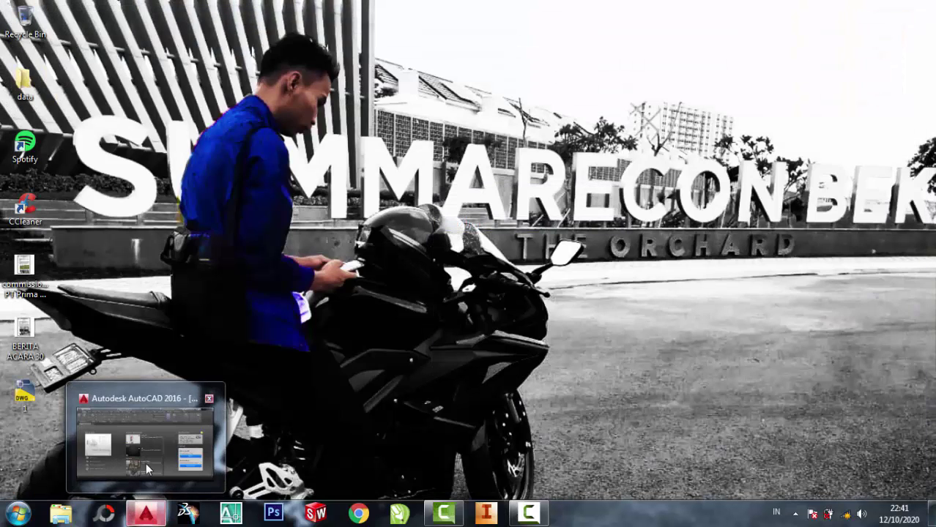
- In AutoCAD, open drawing 1 from the Desktop with Ctrl+O
click(146, 463)
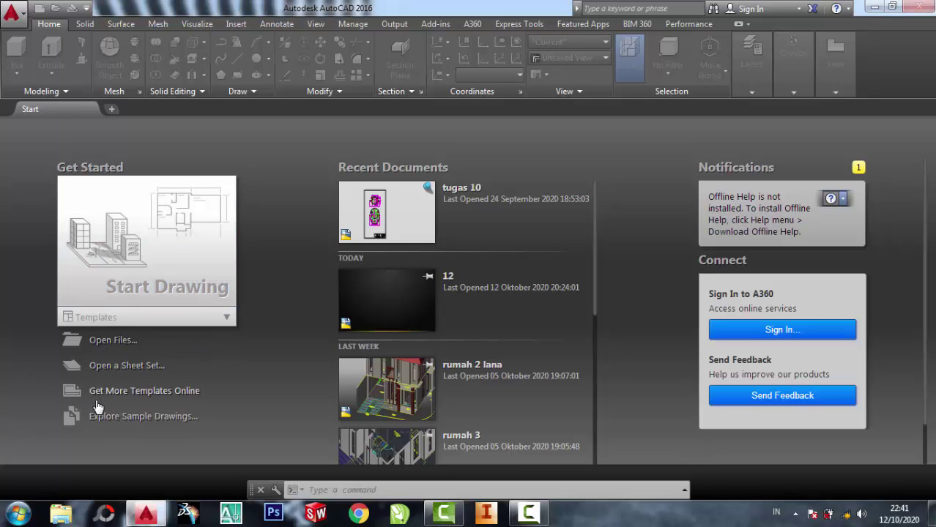
key(ctrl+o)
click(366, 210)
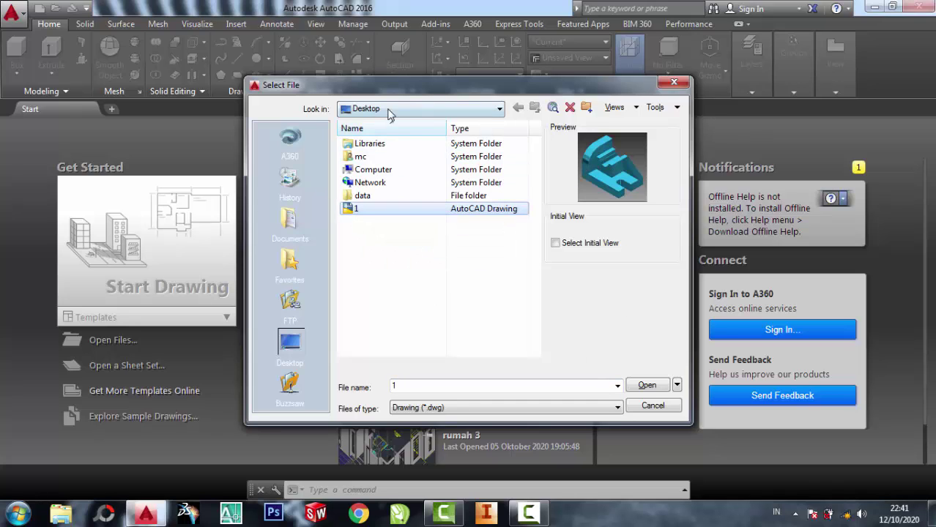
click(645, 386)
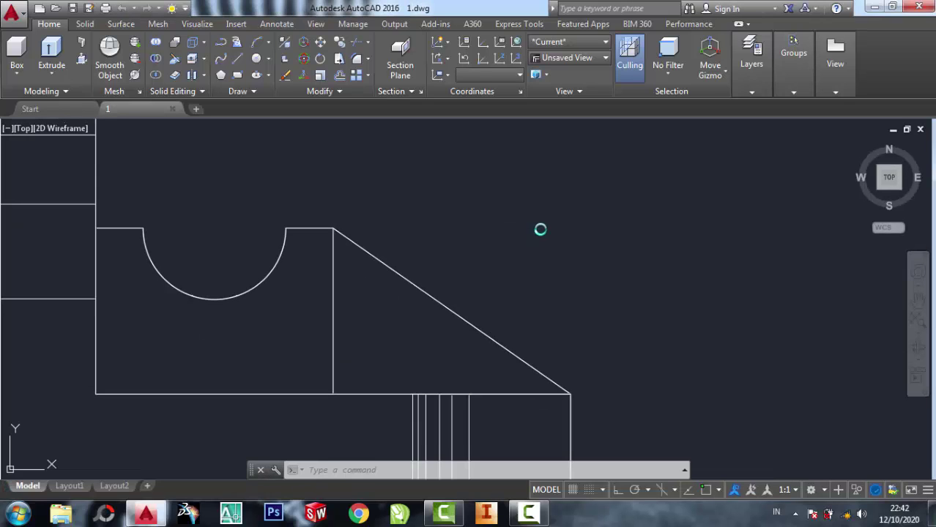
- Switch to the SW Isometric view and apply the Realistic visual style
click(578, 59)
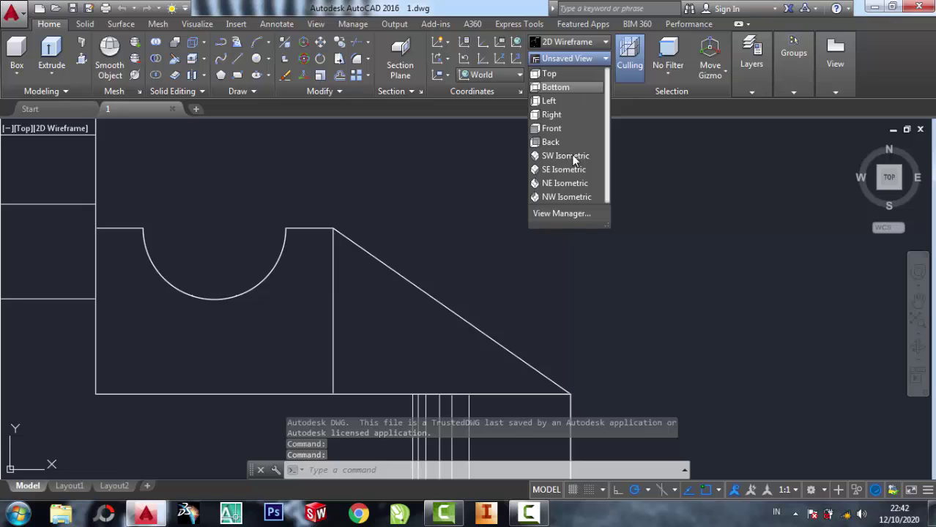
click(558, 156)
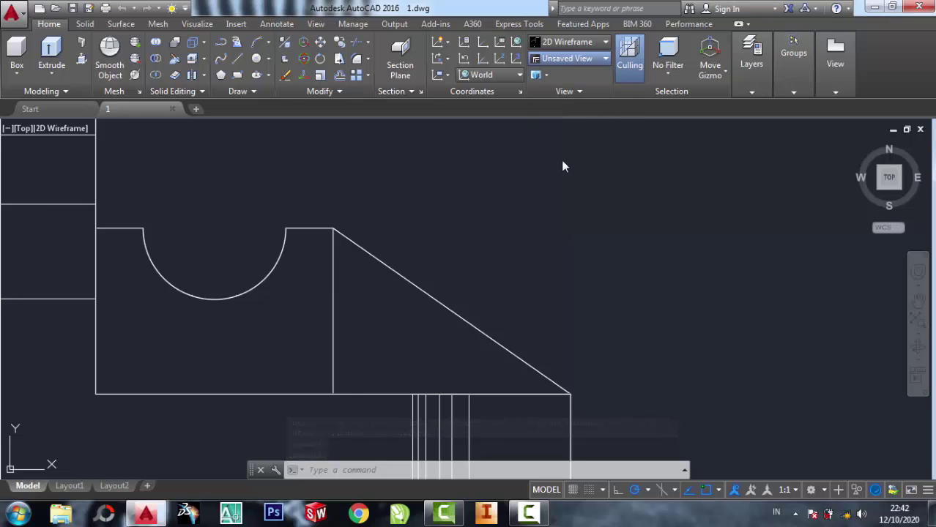
click(556, 150)
click(473, 175)
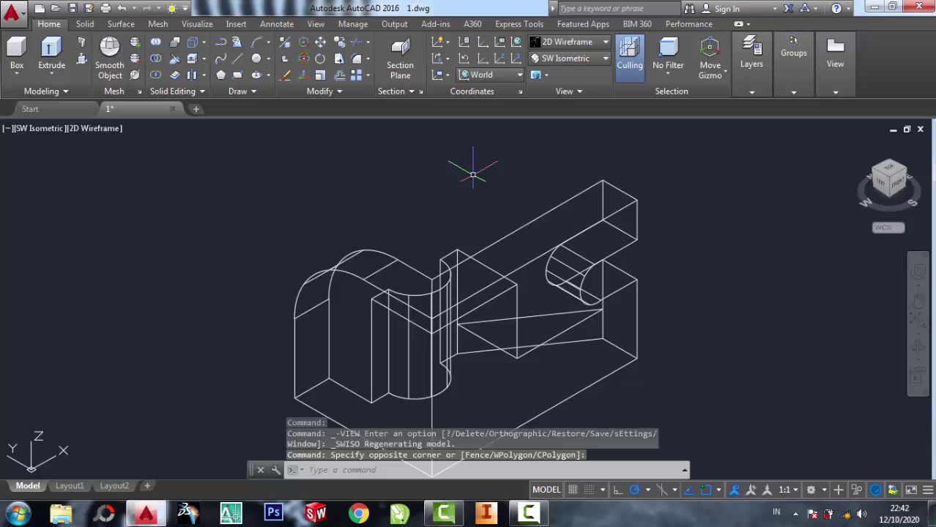
click(604, 42)
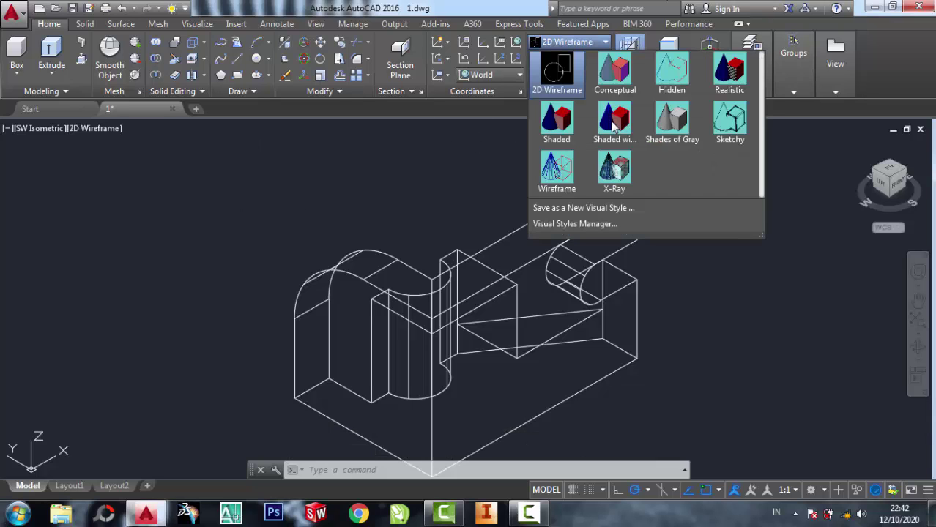
key(Escape)
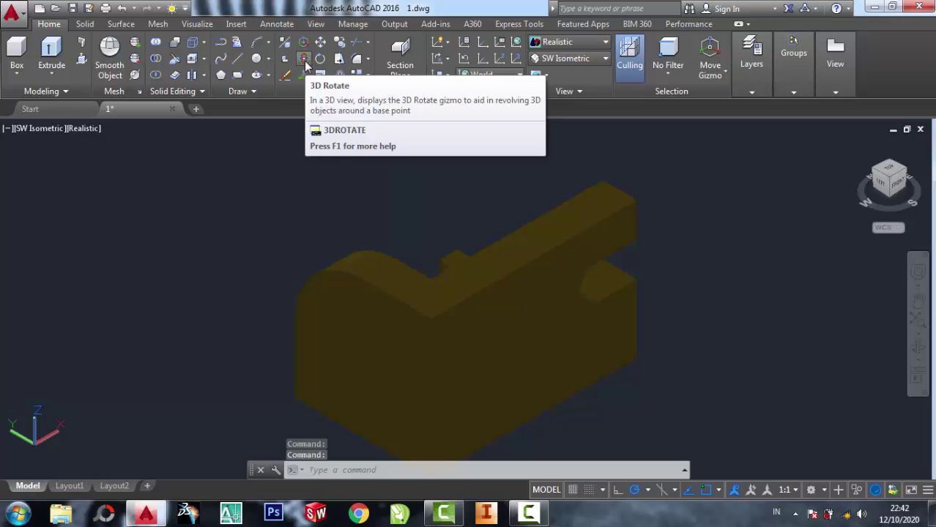
- Use 3D Rotate about the Z axis so the solid stands upright on its slotted base
click(306, 64)
click(480, 276)
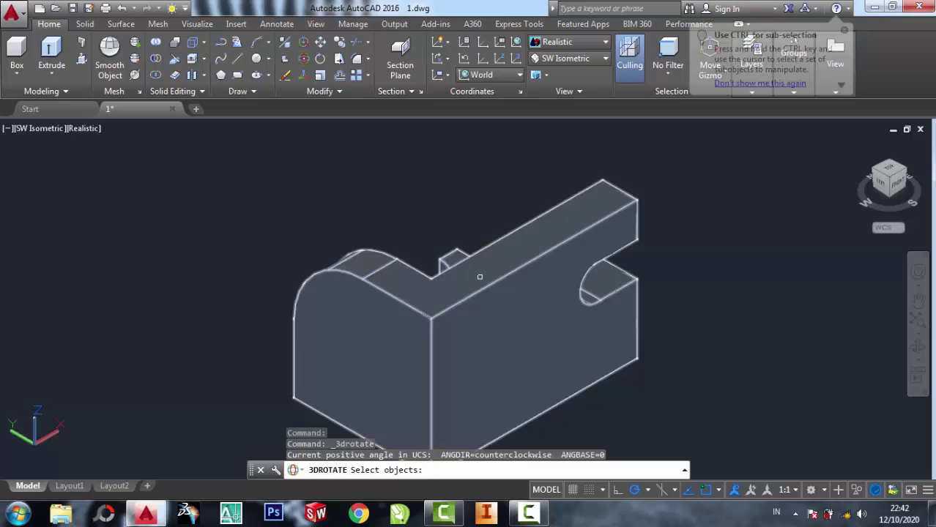
key(Return)
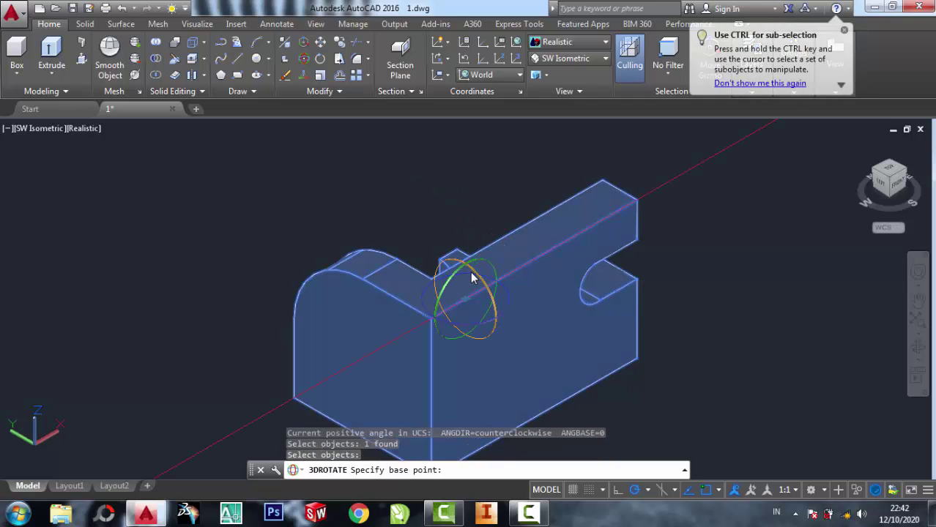
click(466, 299)
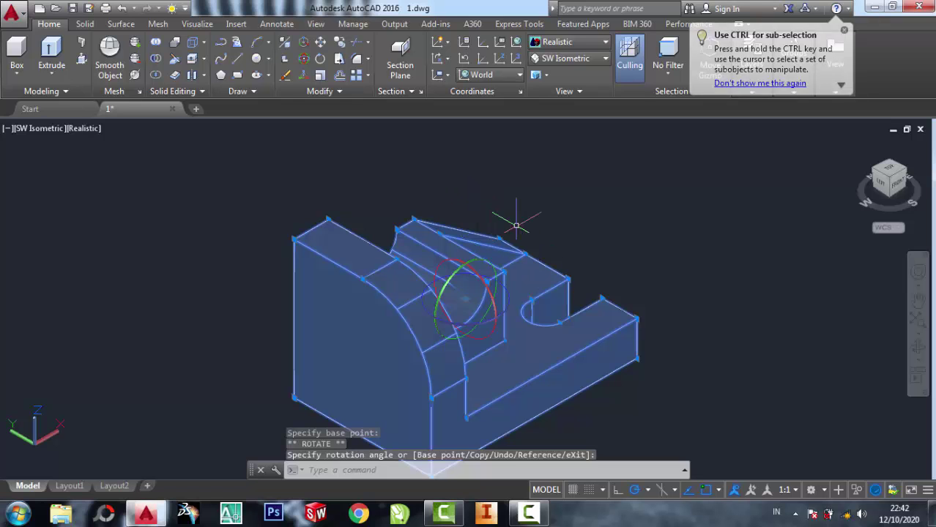
click(465, 322)
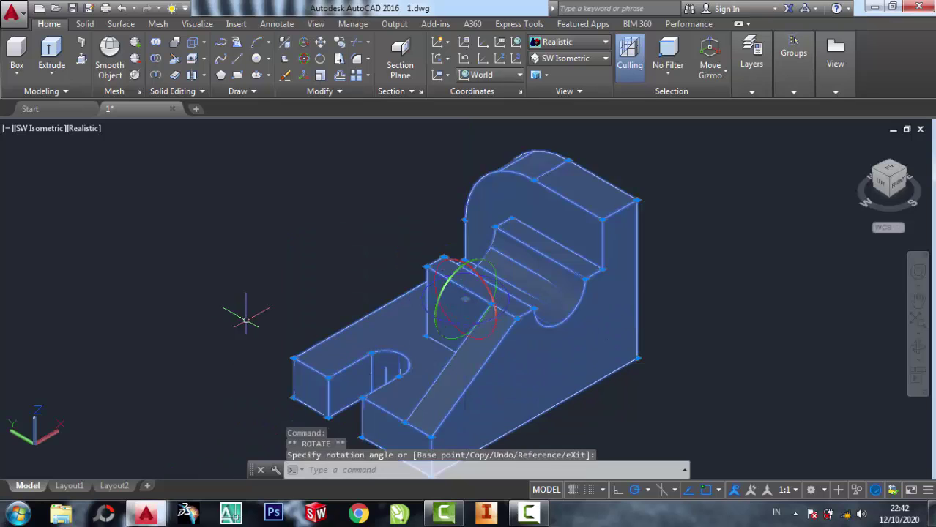
key(Escape)
key(Escape)
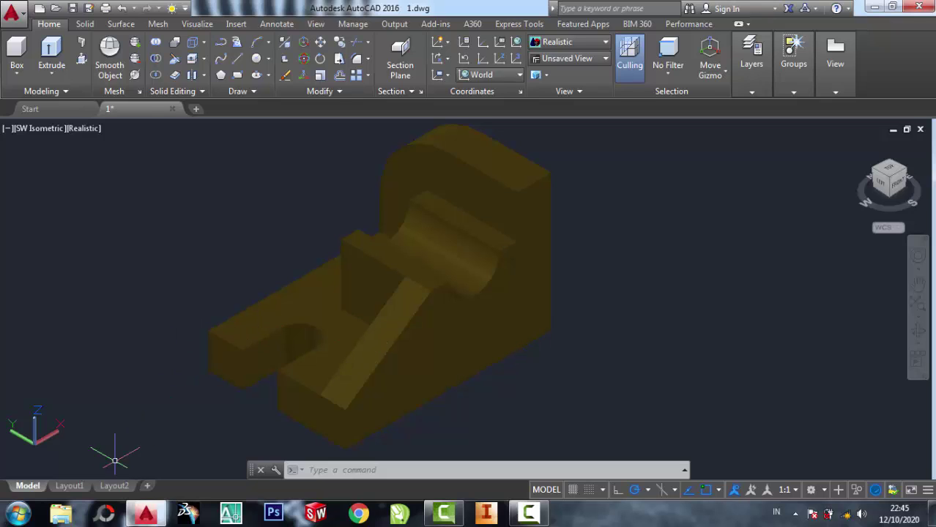
- Insert a D-Size Layout from the Tutorial-iArch template via the Layout1 tab
click(68, 486)
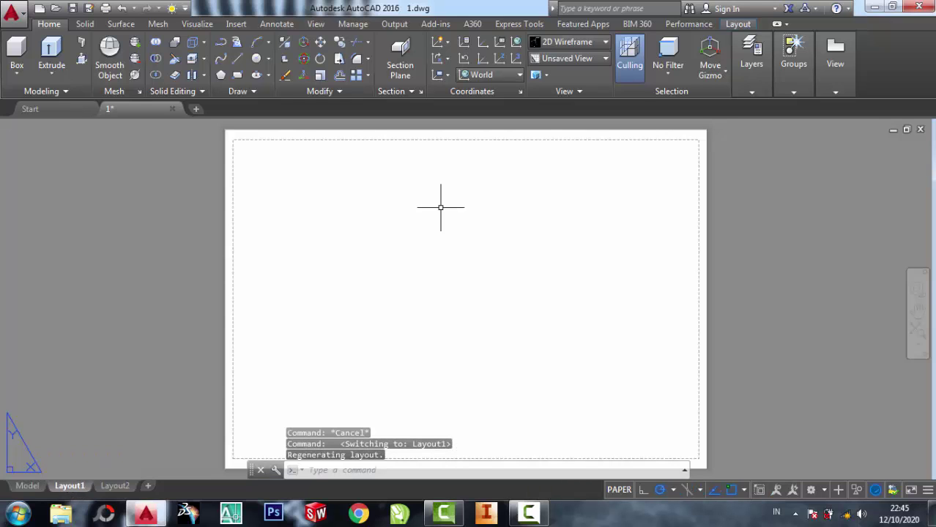
right_click(73, 486)
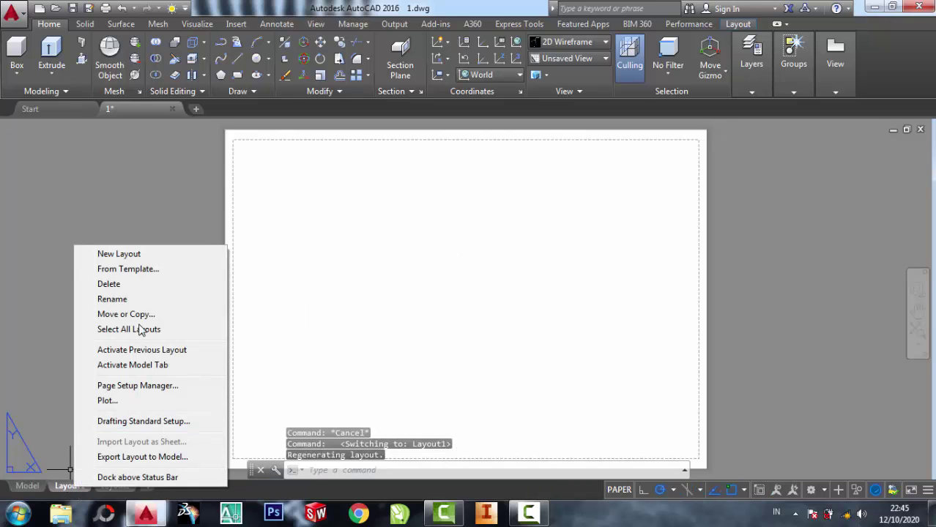
click(188, 269)
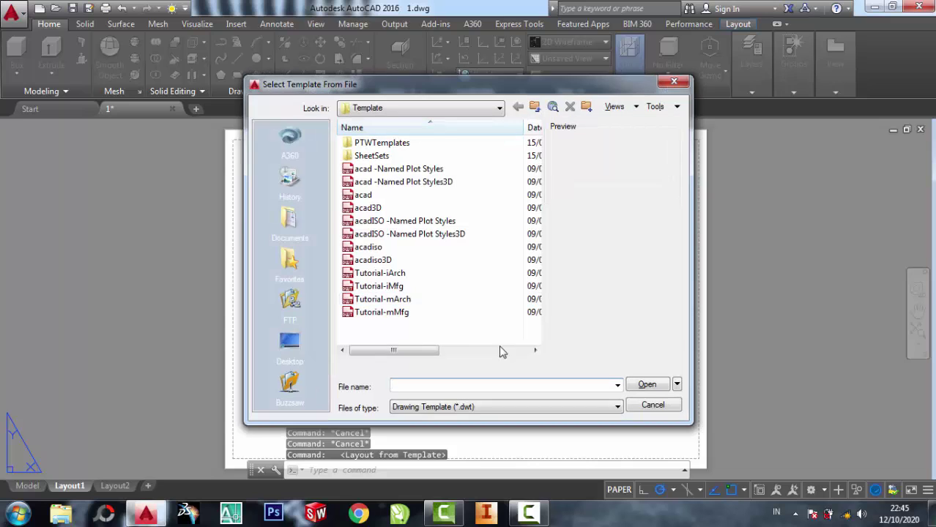
click(433, 303)
key(Up)
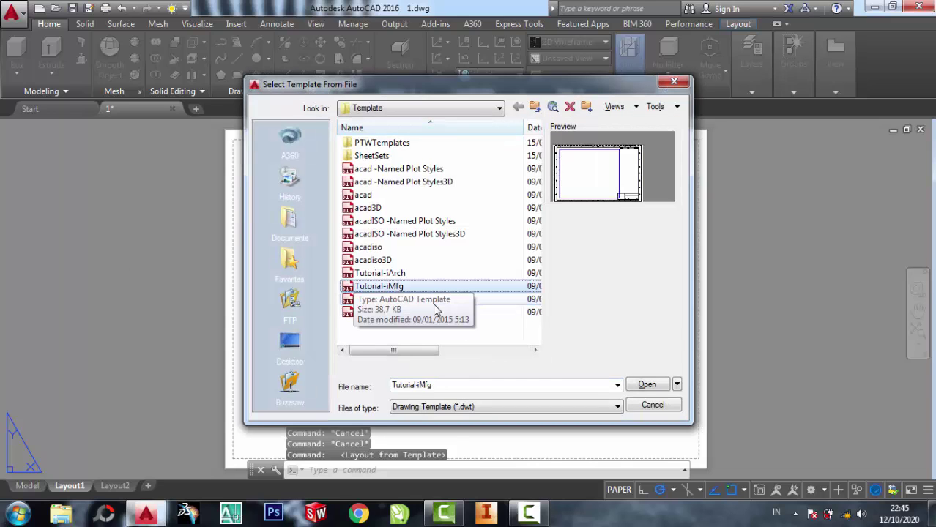
key(Up)
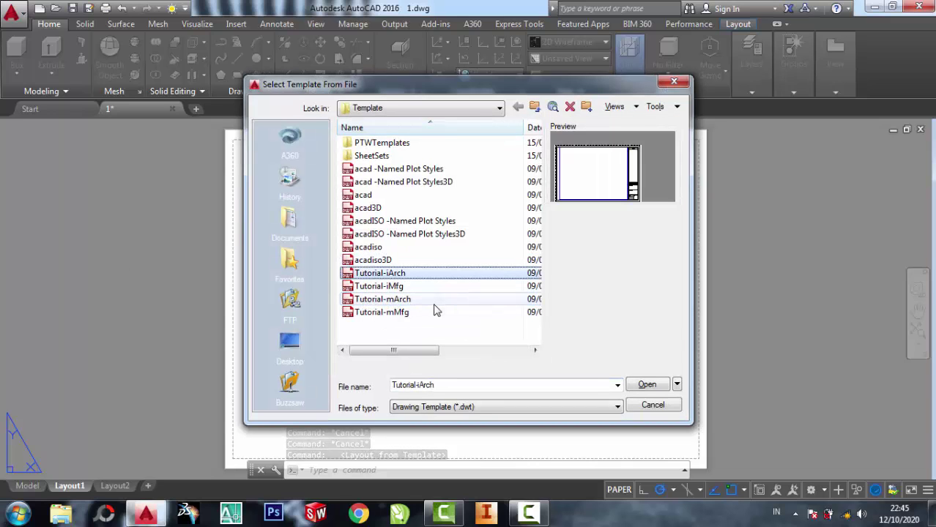
key(Return)
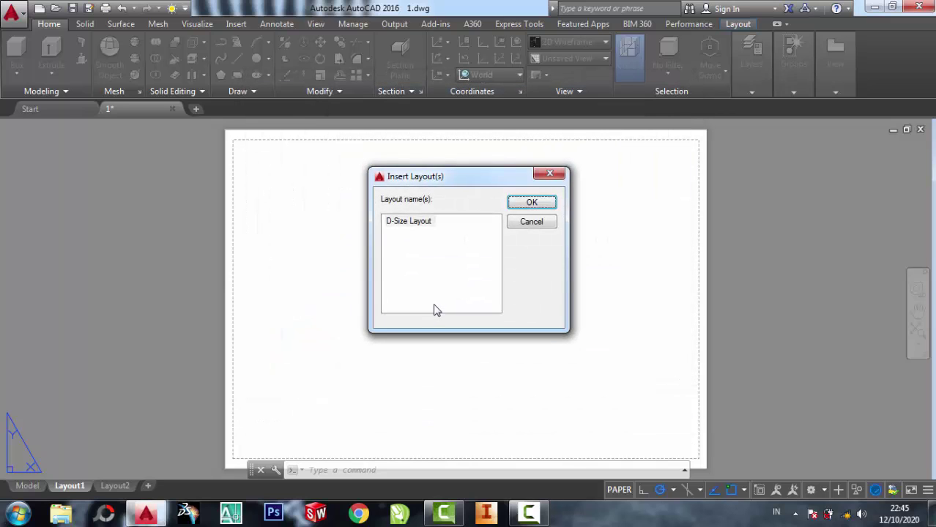
key(Return)
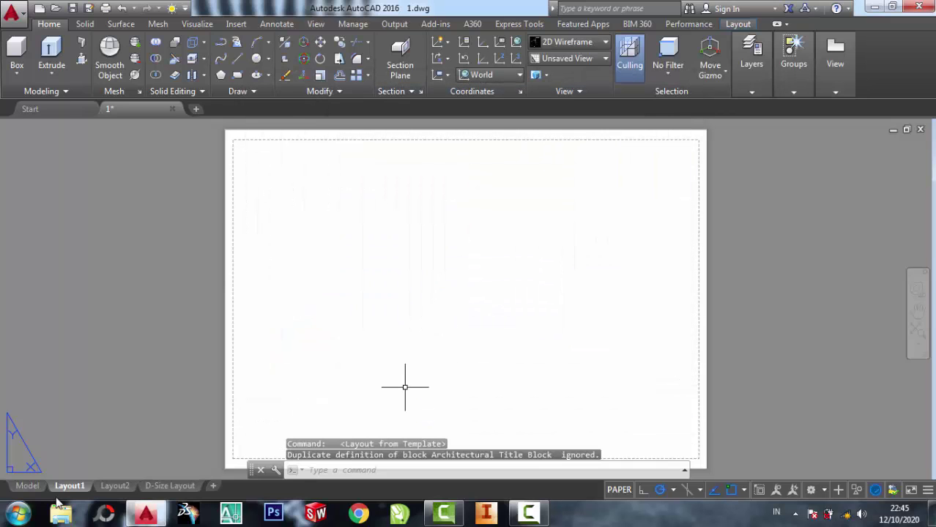
- Erase the D-Size Layout's default viewport, leaving a blank title-block sheet
click(153, 486)
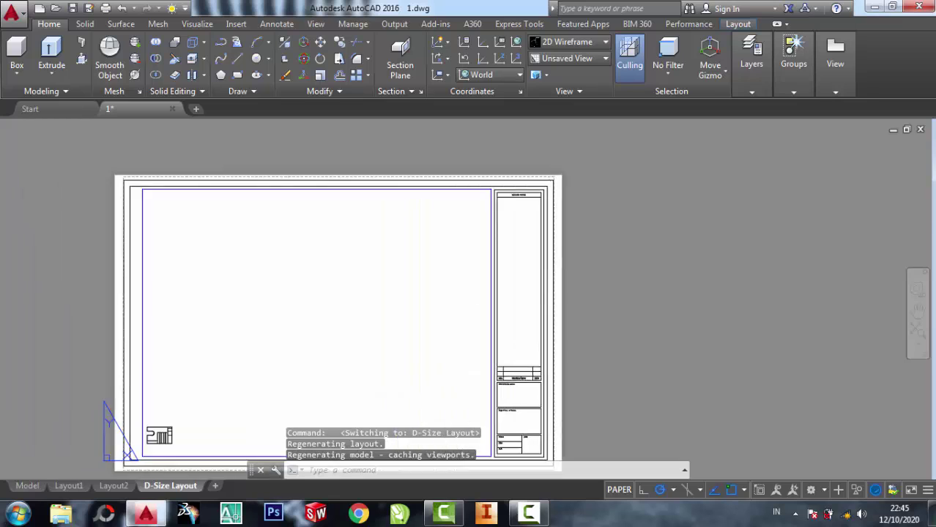
click(285, 74)
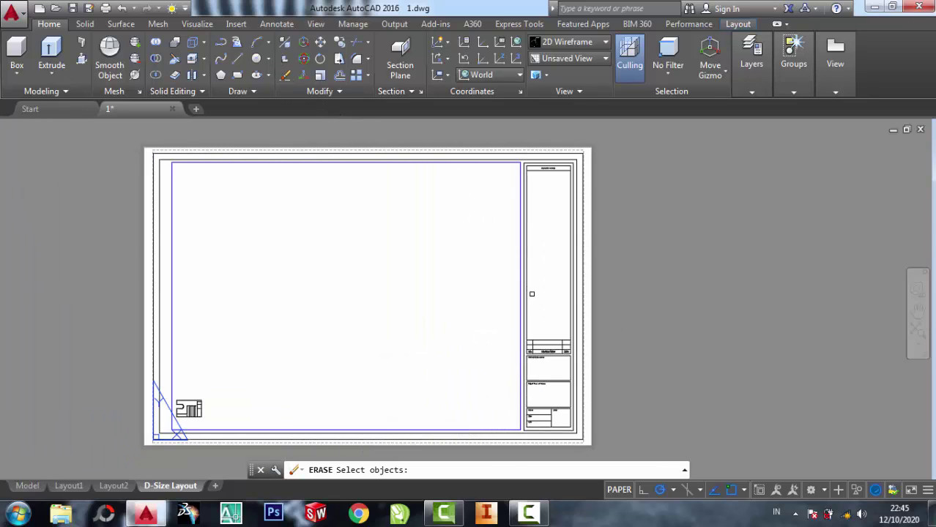
click(518, 281)
key(Return)
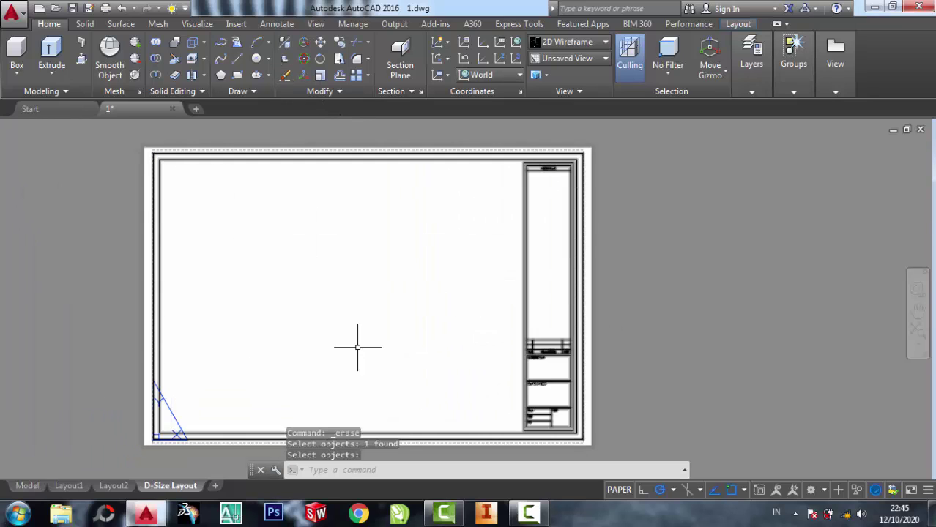
middle_drag(510, 364, 501, 349)
middle_drag(380, 215, 420, 228)
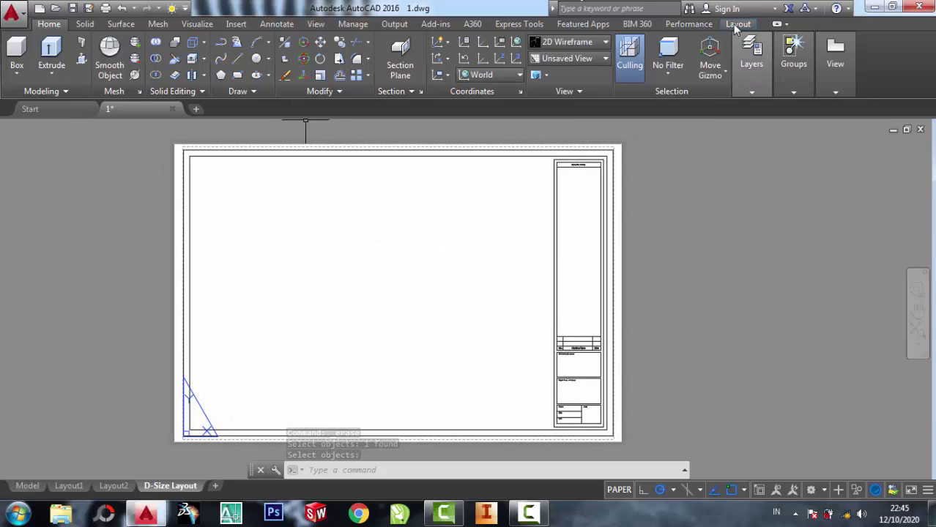
click(737, 24)
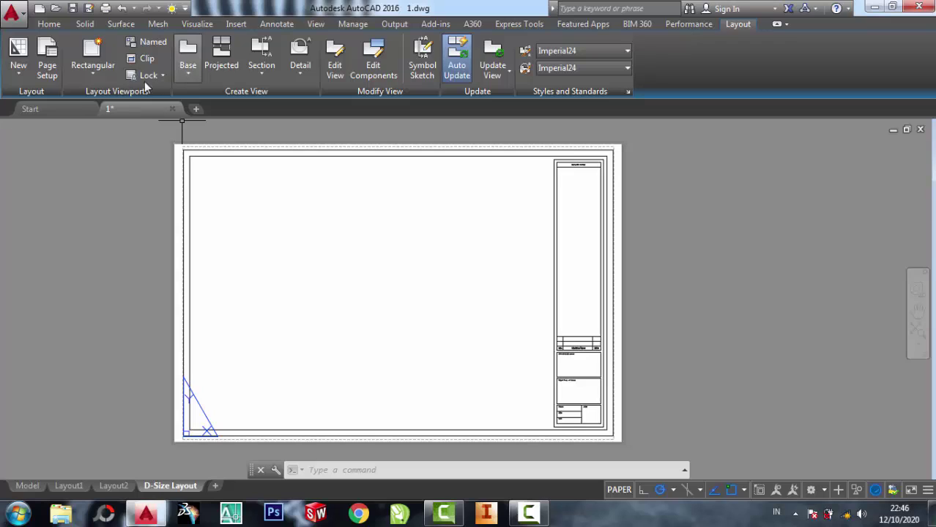
click(186, 76)
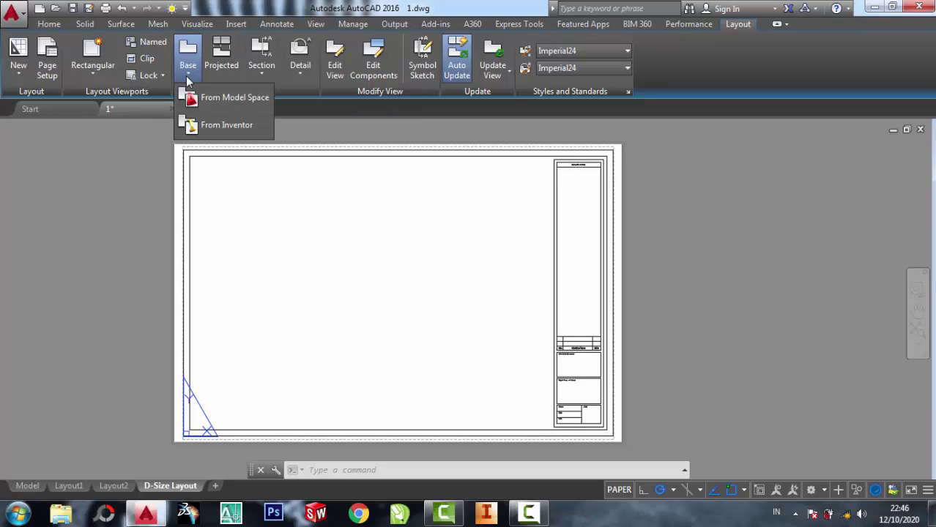
click(236, 106)
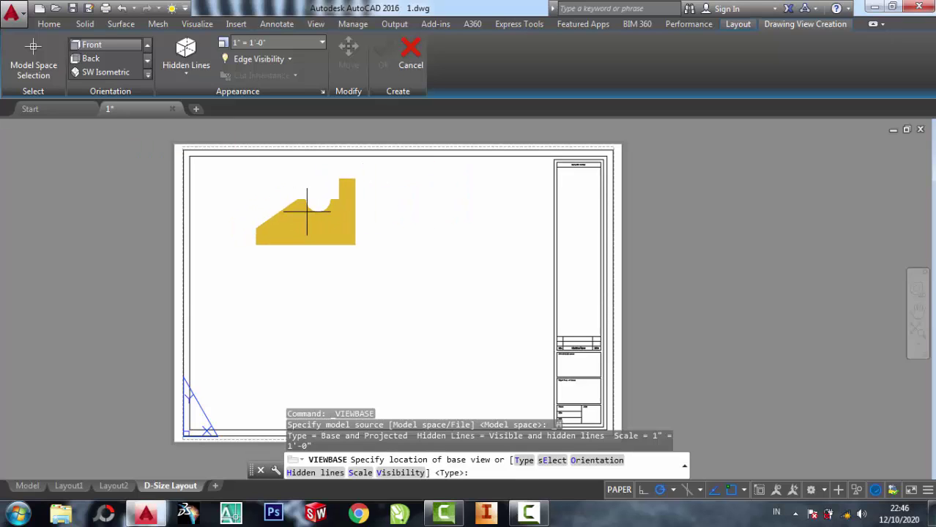
click(307, 214)
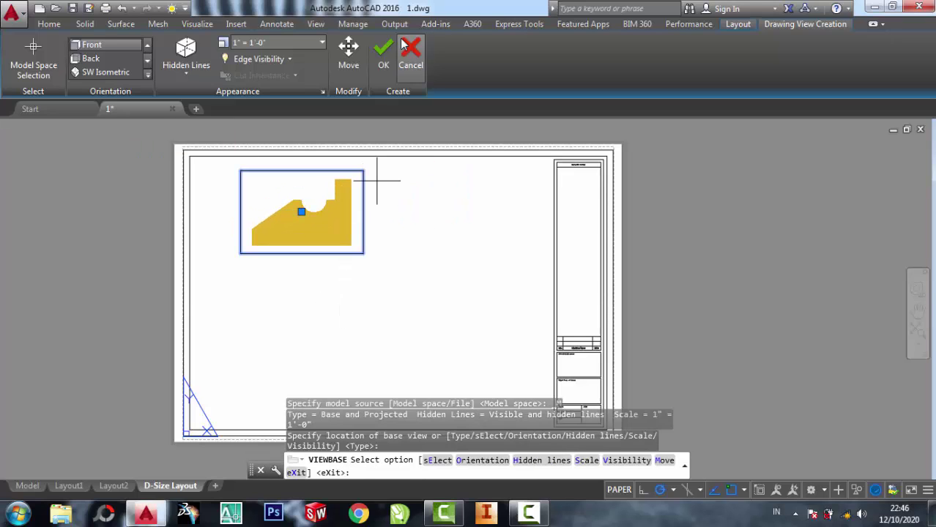
click(385, 56)
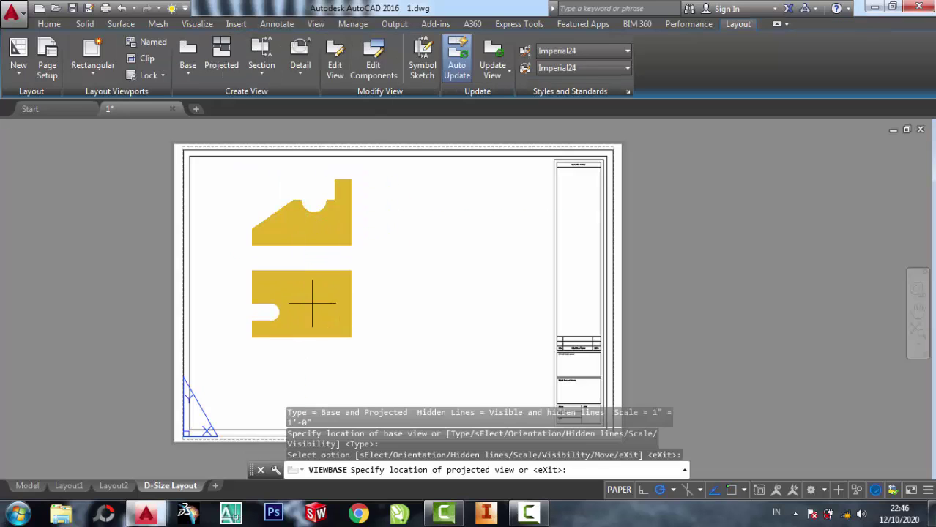
click(311, 303)
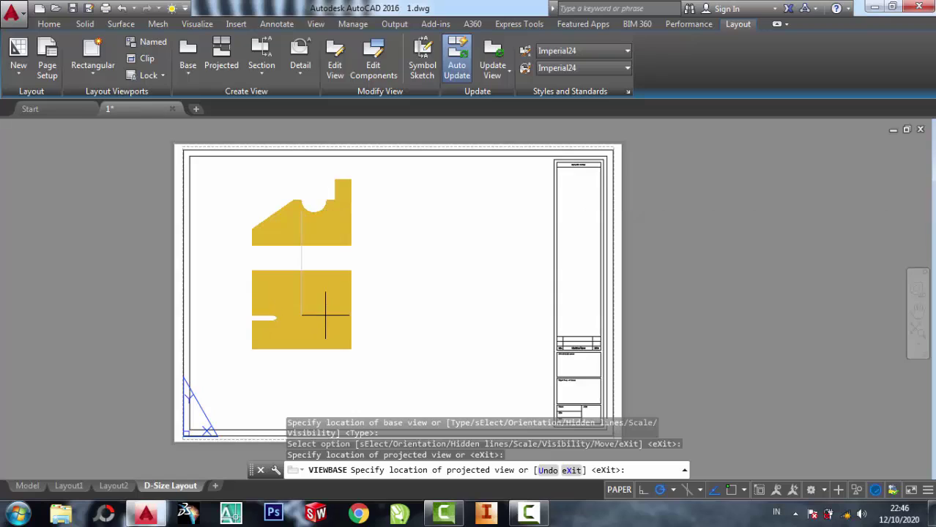
key(Escape)
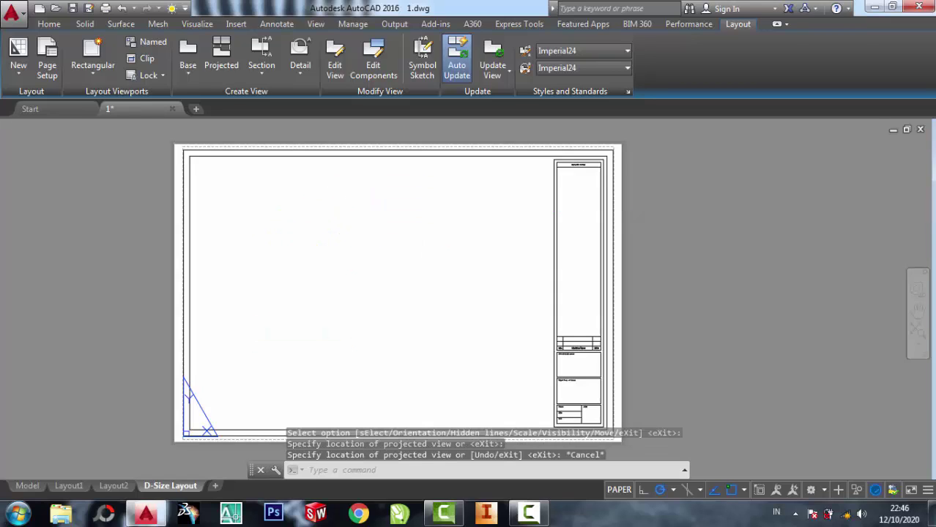
- Place a base view from model space in the upper left, with a projected view below it
click(189, 79)
click(203, 101)
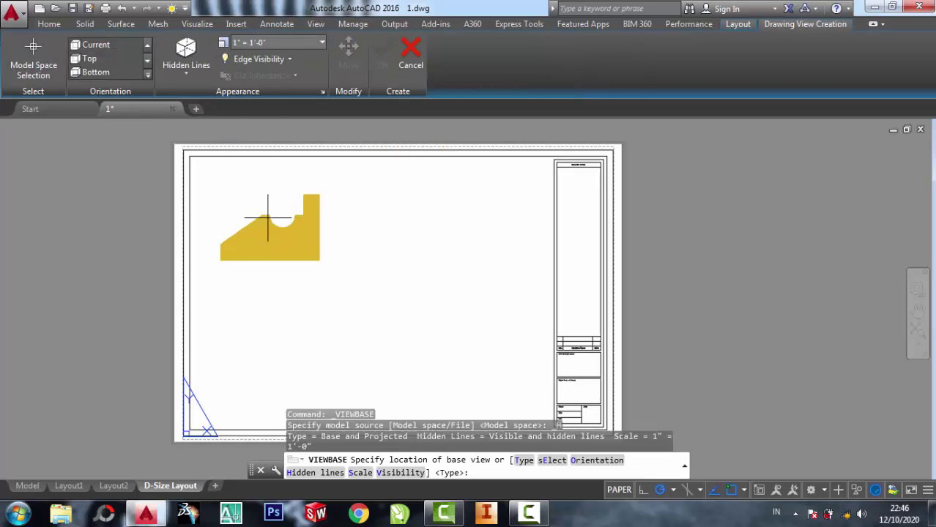
click(295, 221)
click(383, 55)
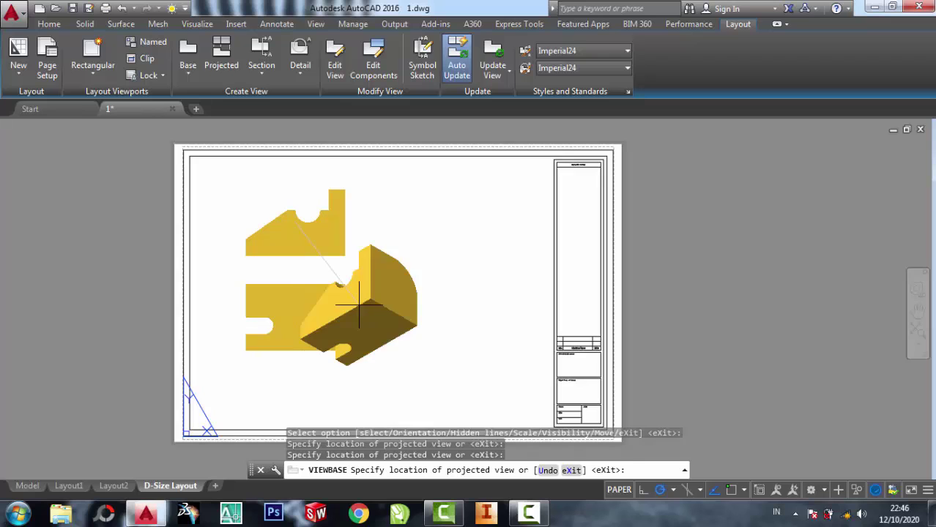
click(359, 305)
key(Return)
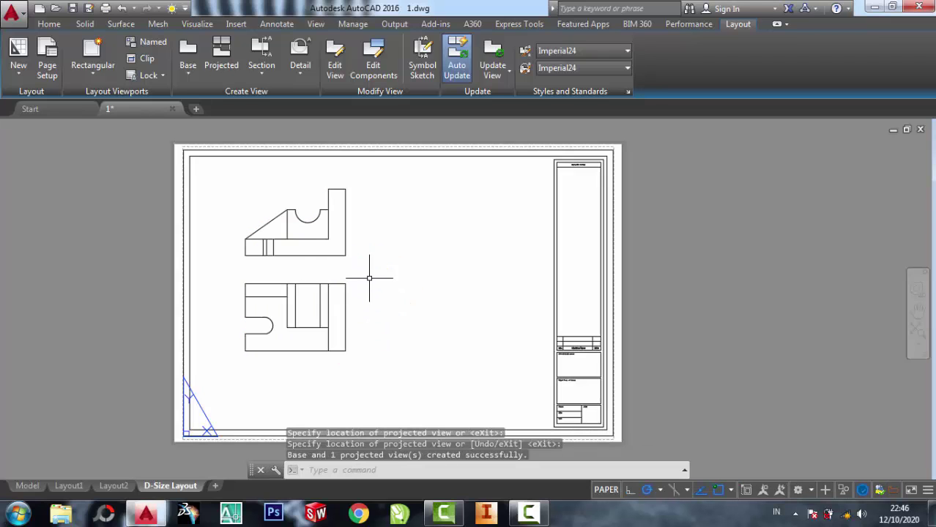
middle_drag(423, 321, 410, 311)
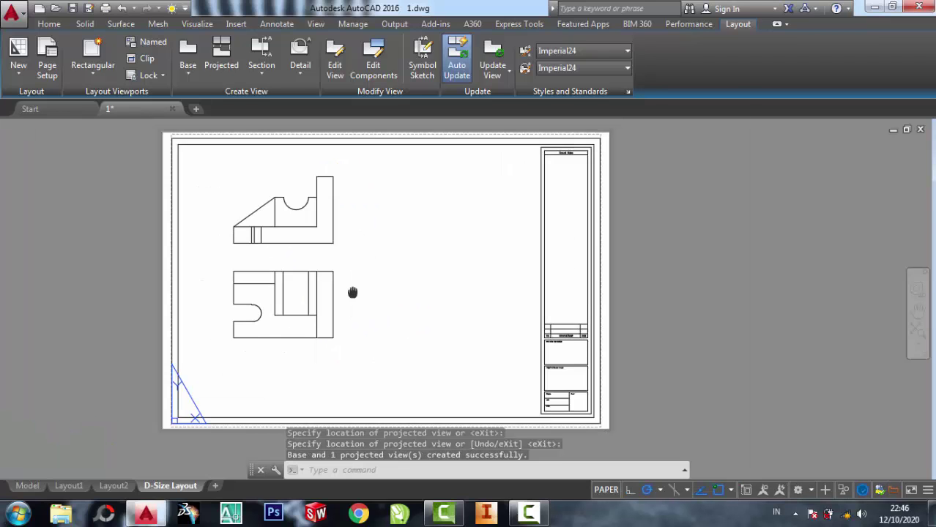
middle_drag(352, 293, 349, 287)
scroll(338, 303, up, 2)
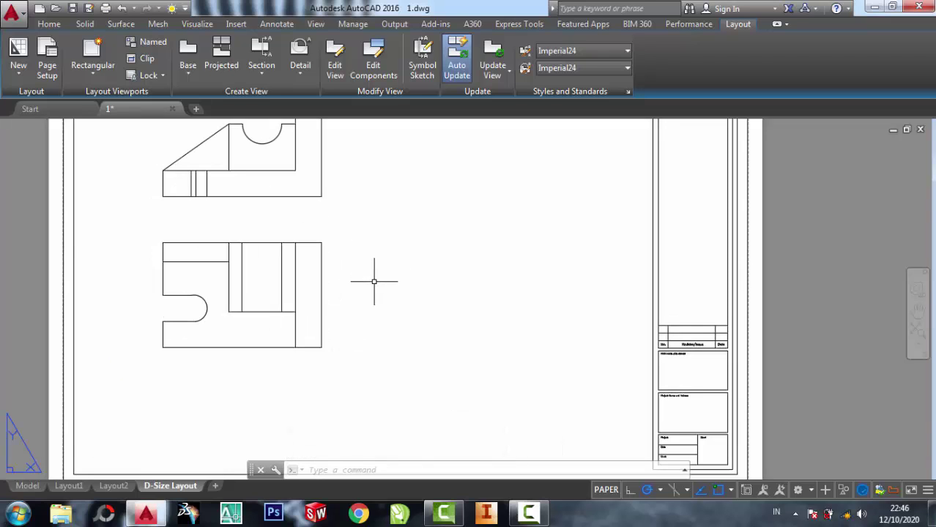
middle_drag(306, 223, 308, 229)
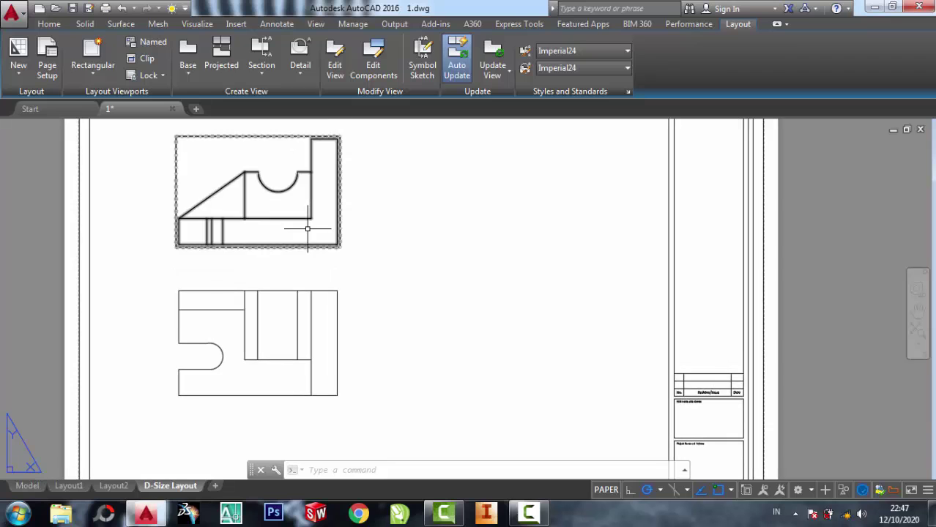
click(223, 83)
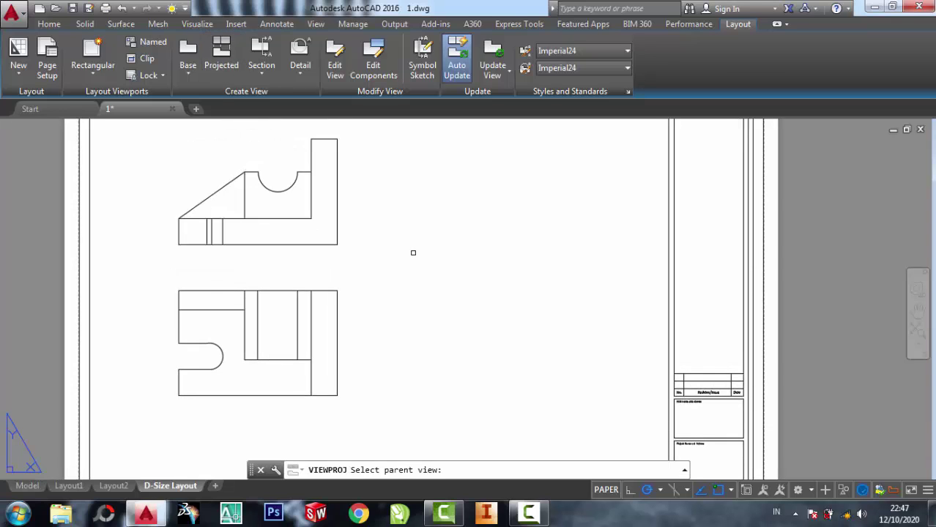
middle_drag(412, 252, 414, 208)
click(250, 178)
middle_drag(382, 242, 388, 176)
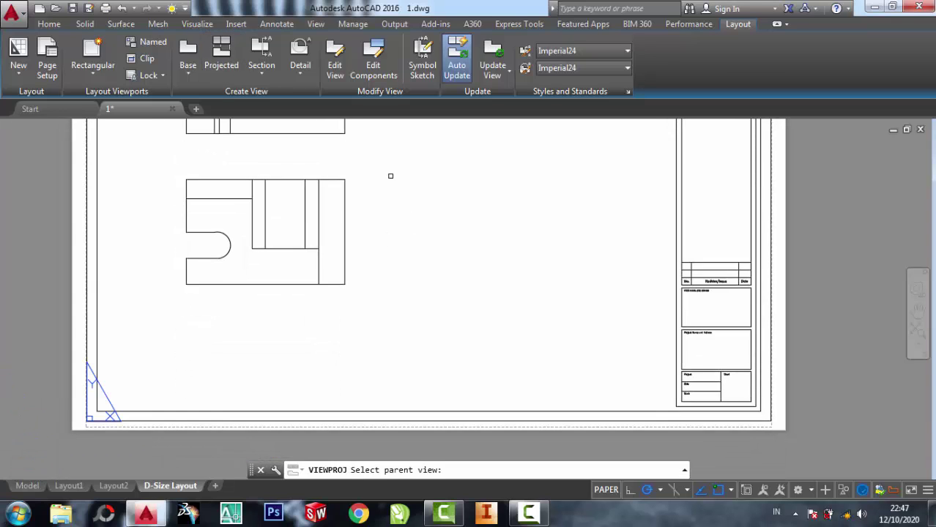
key(Return)
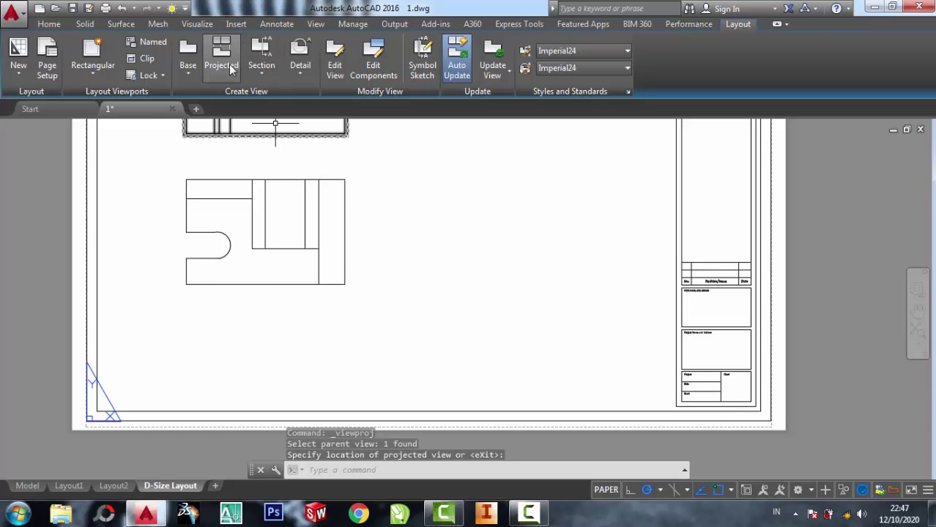
click(229, 65)
click(282, 248)
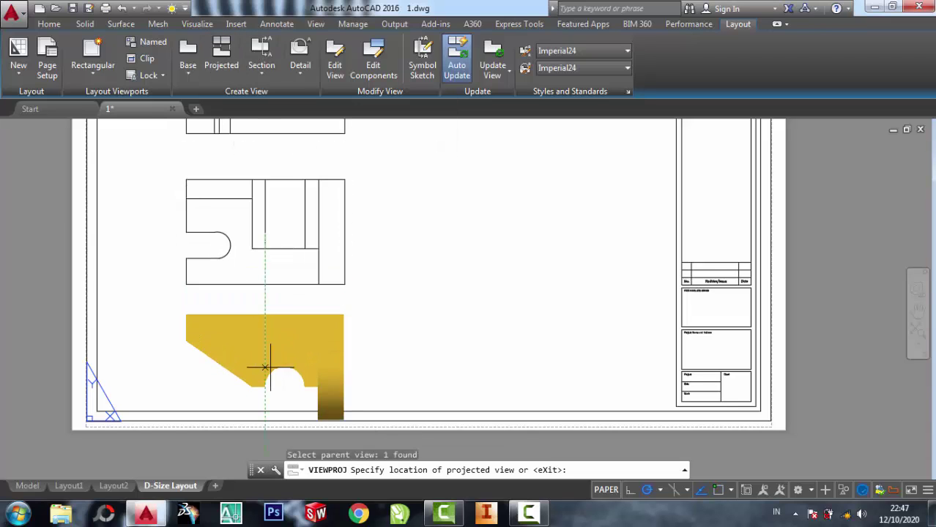
key(Escape)
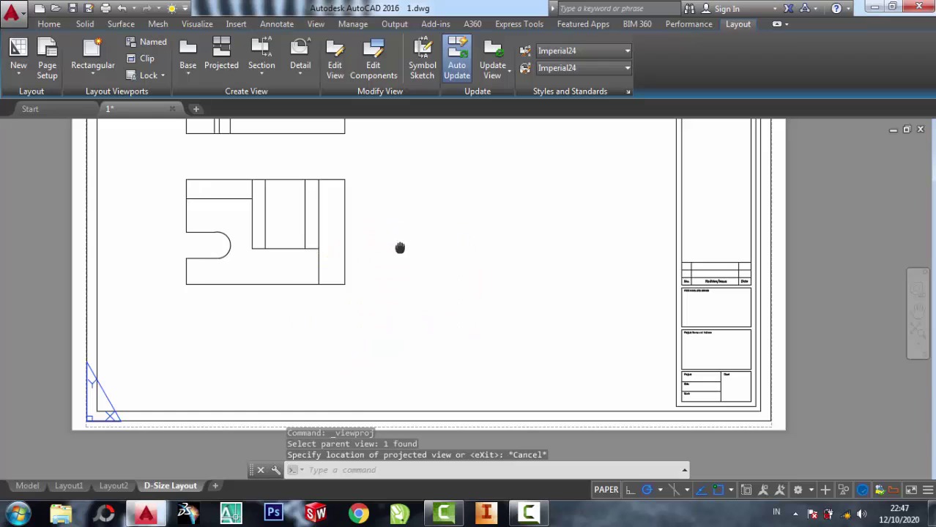
middle_drag(399, 247, 409, 338)
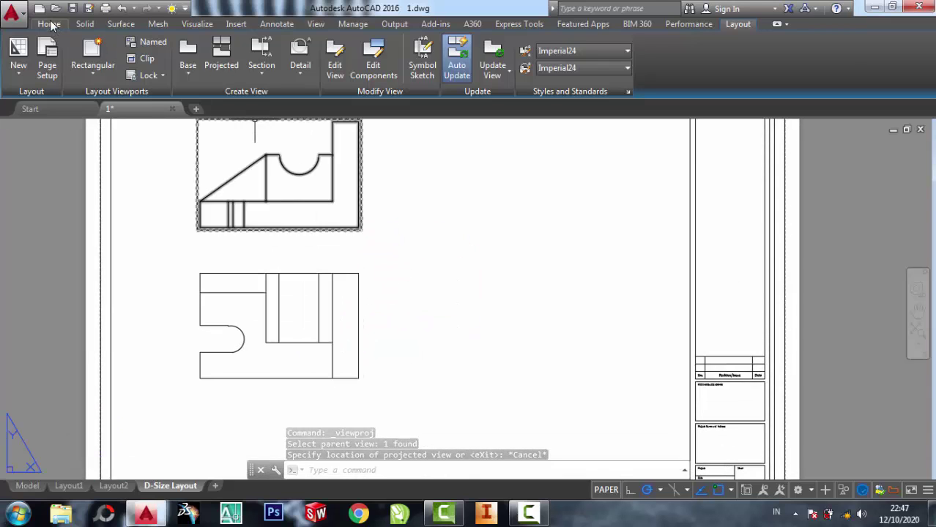
- Move the front view lower on the sheet to clear space
click(49, 24)
click(320, 42)
click(300, 155)
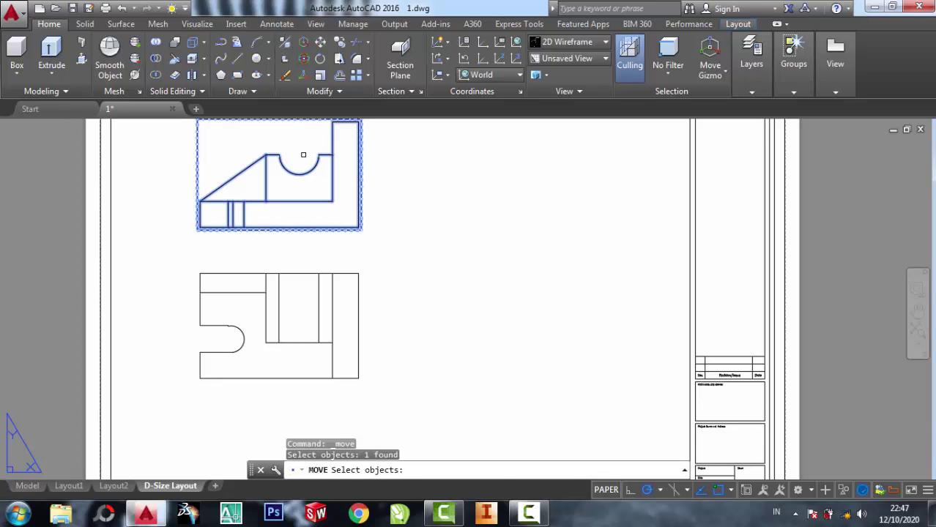
key(Return)
click(300, 156)
middle_drag(304, 366, 307, 224)
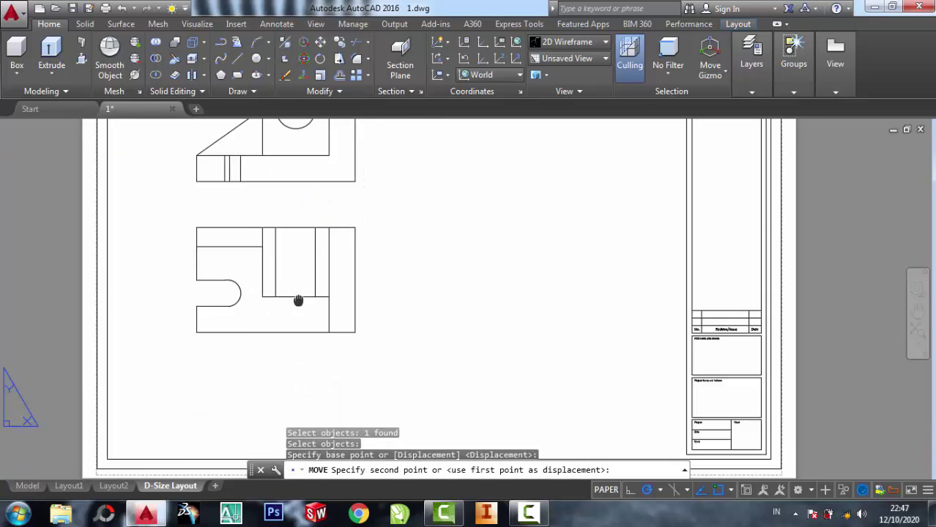
click(303, 314)
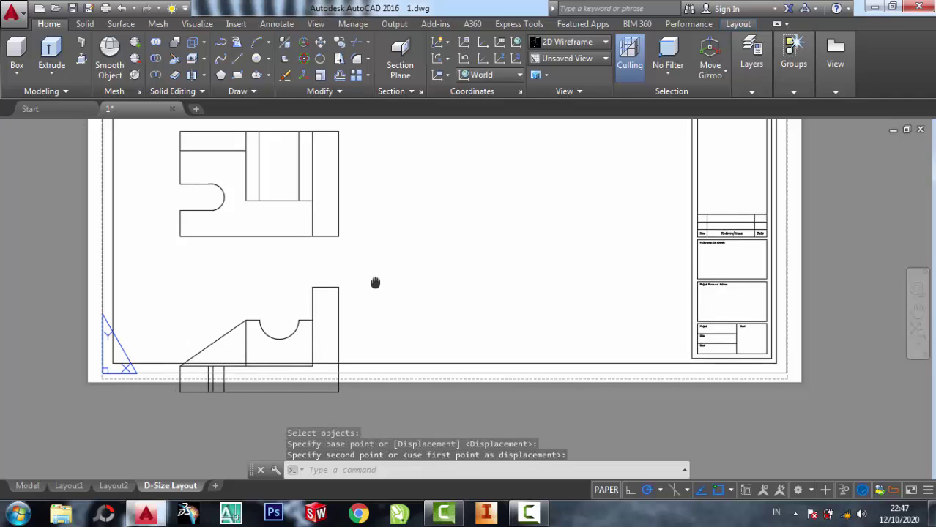
middle_drag(368, 259, 368, 276)
- Move the slotted top view up near the top of the sheet
click(320, 42)
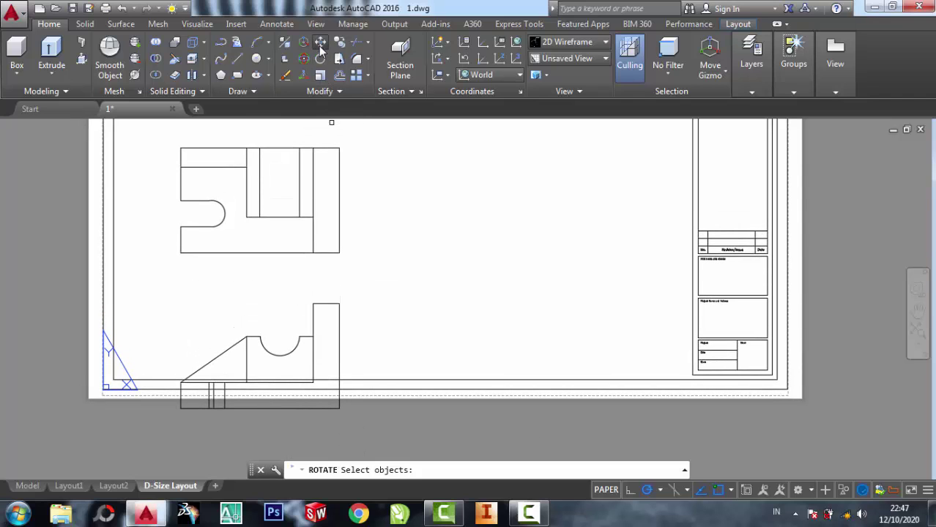
click(302, 198)
mouse_move(297, 199)
middle_down()
mouse_move(295, 192)
mouse_move(297, 301)
middle_up()
key(Return)
click(306, 286)
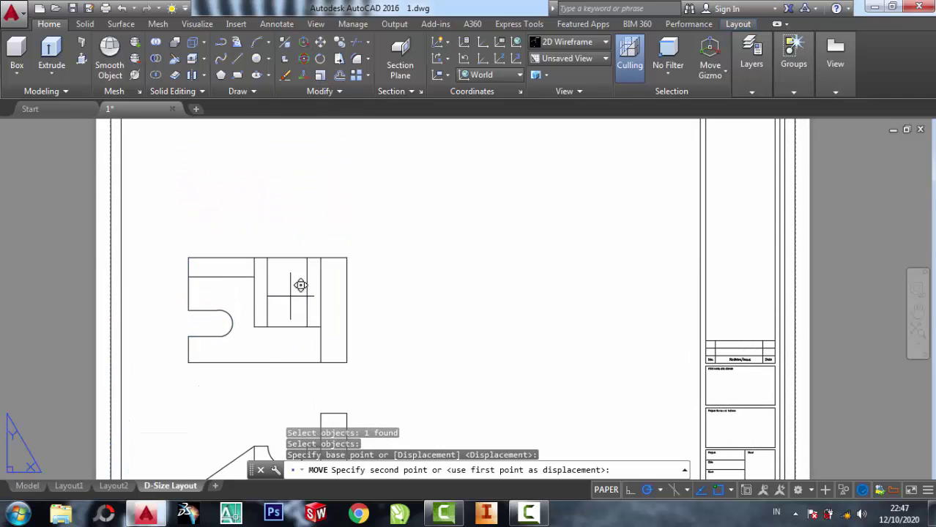
middle_drag(313, 173, 306, 268)
scroll(309, 203, down, 5)
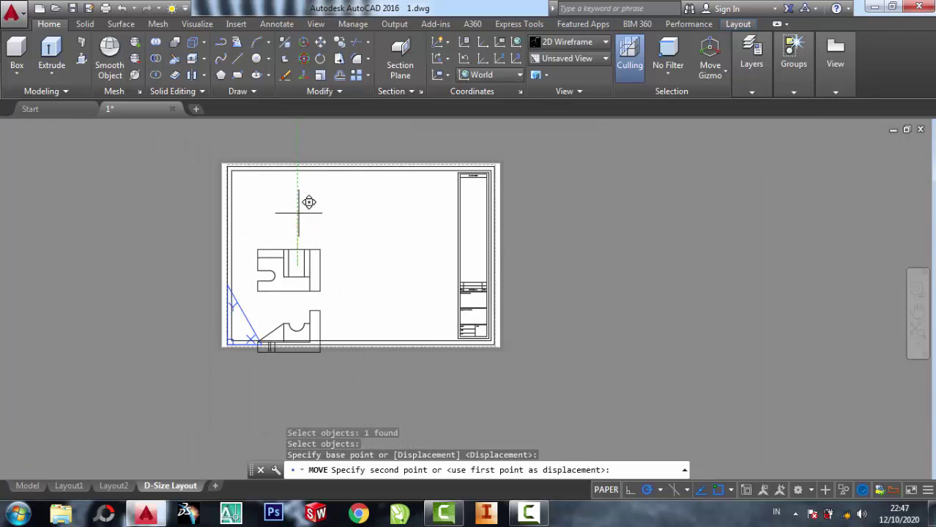
click(291, 206)
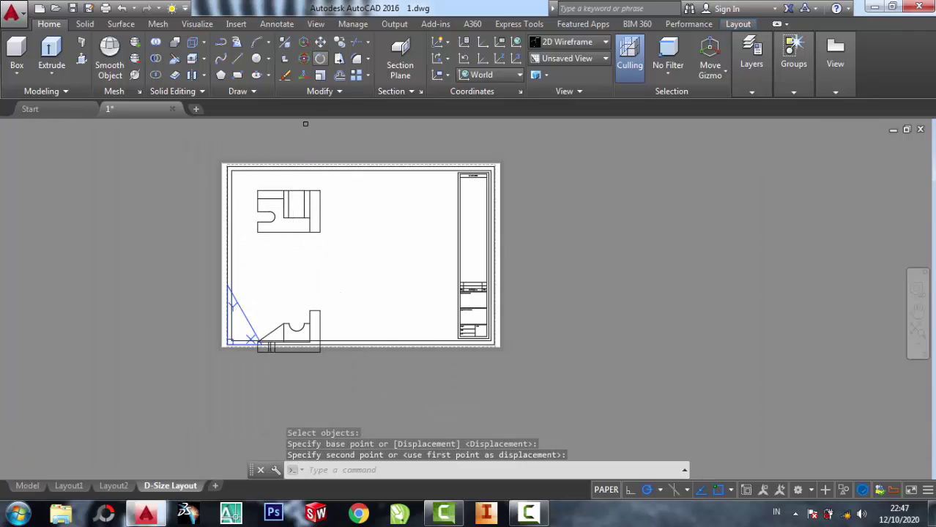
- Move the front view up directly beneath the top view
key(space)
click(309, 319)
key(Return)
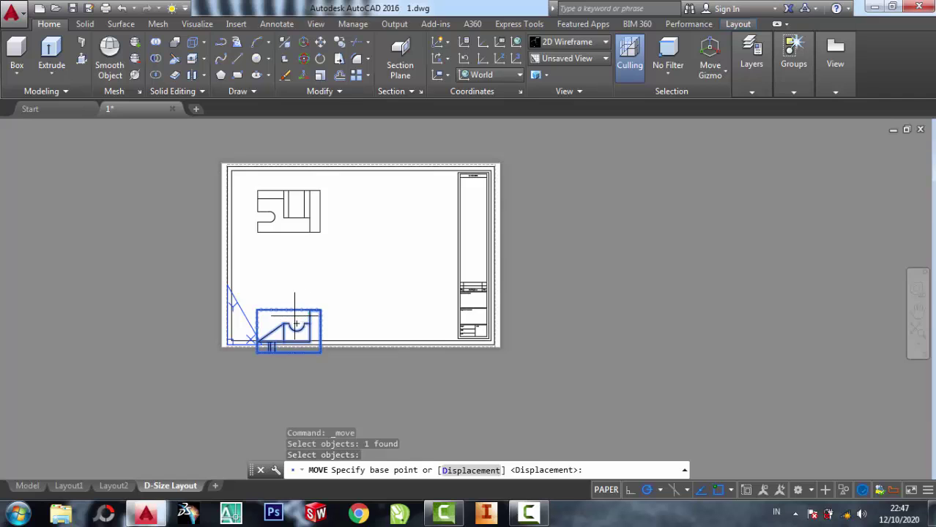
click(295, 323)
click(295, 270)
scroll(334, 213, up, 2)
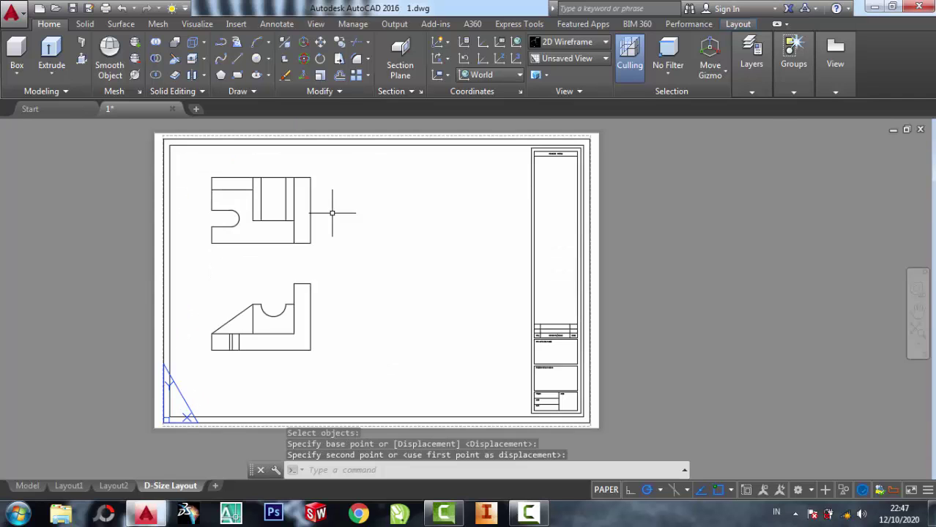
scroll(303, 254, up, 2)
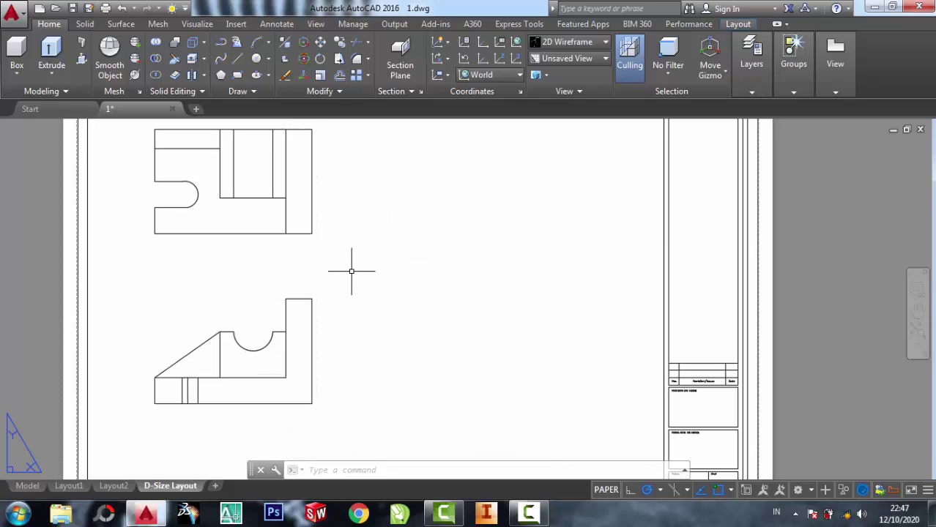
mouse_move(326, 202)
middle_down()
mouse_move(329, 183)
mouse_move(323, 191)
middle_up()
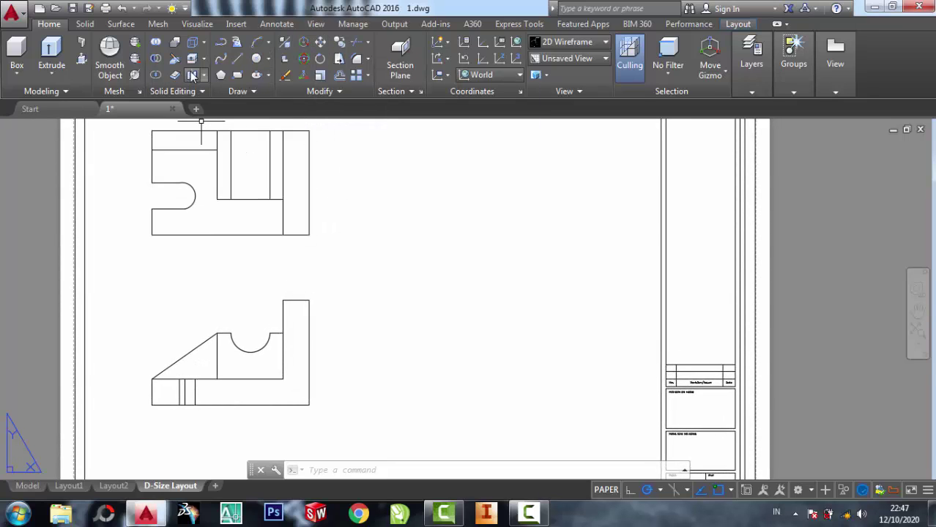
- Project a side view from the front view and place it to the front view's left
click(304, 61)
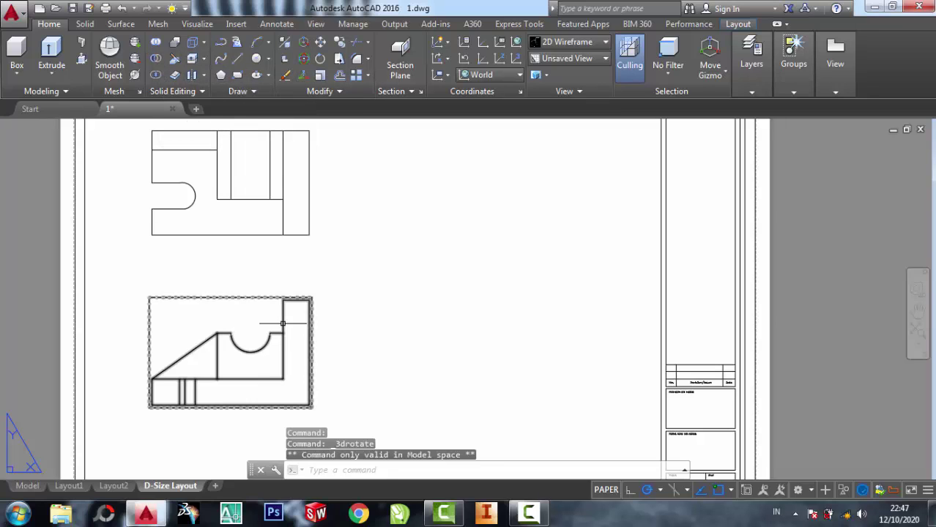
click(304, 362)
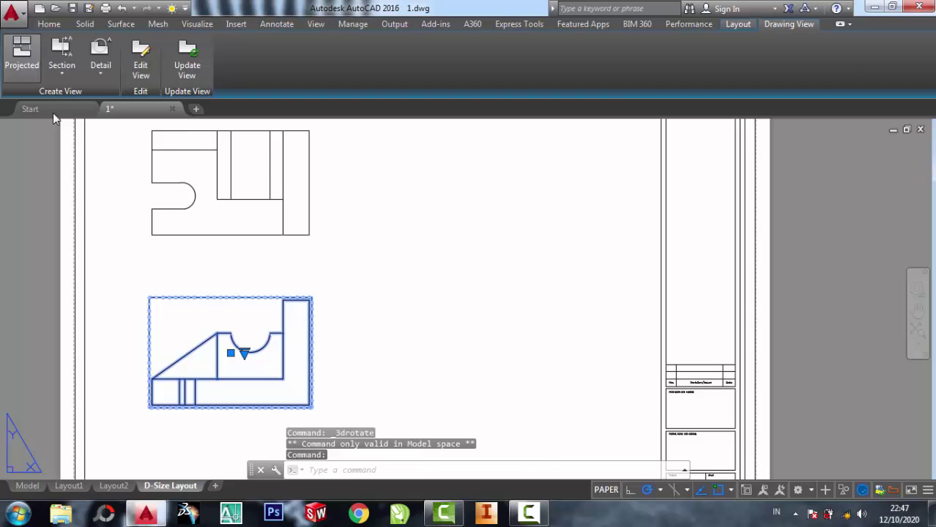
click(22, 55)
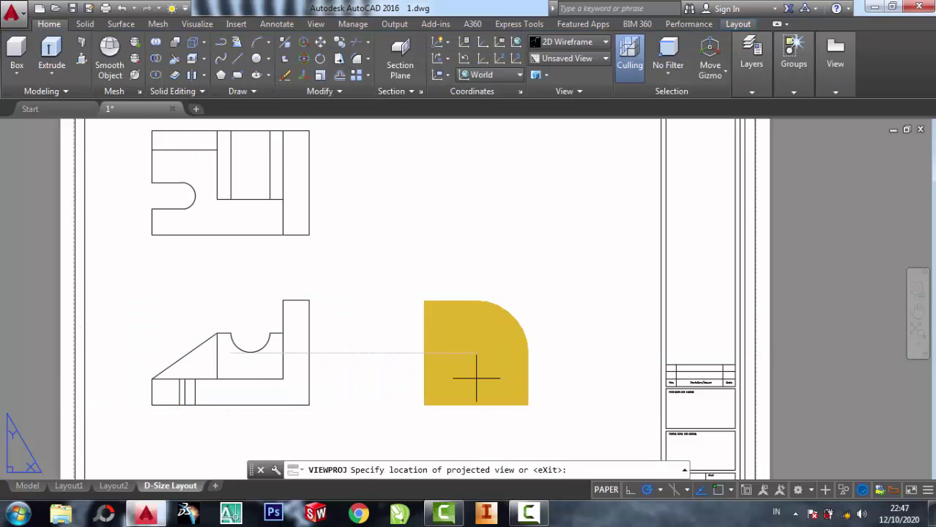
click(85, 378)
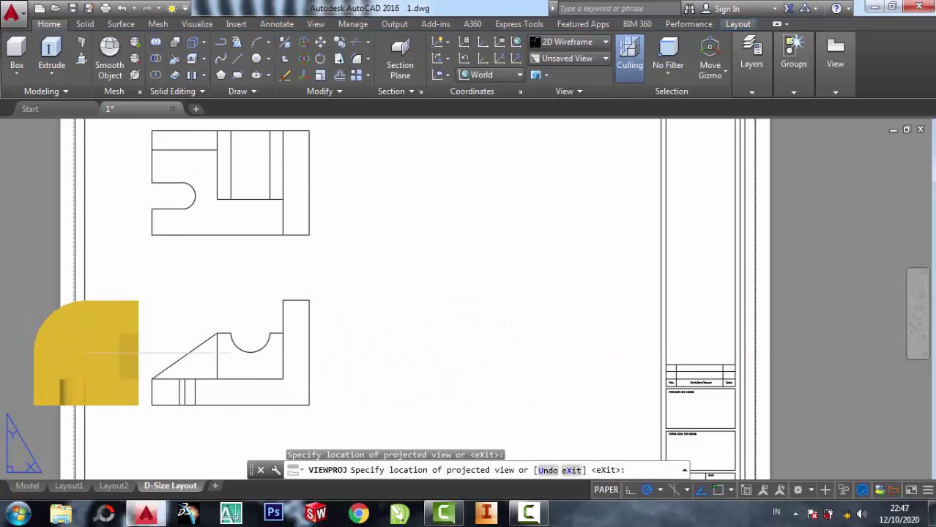
right_click(92, 379)
click(129, 207)
click(129, 204)
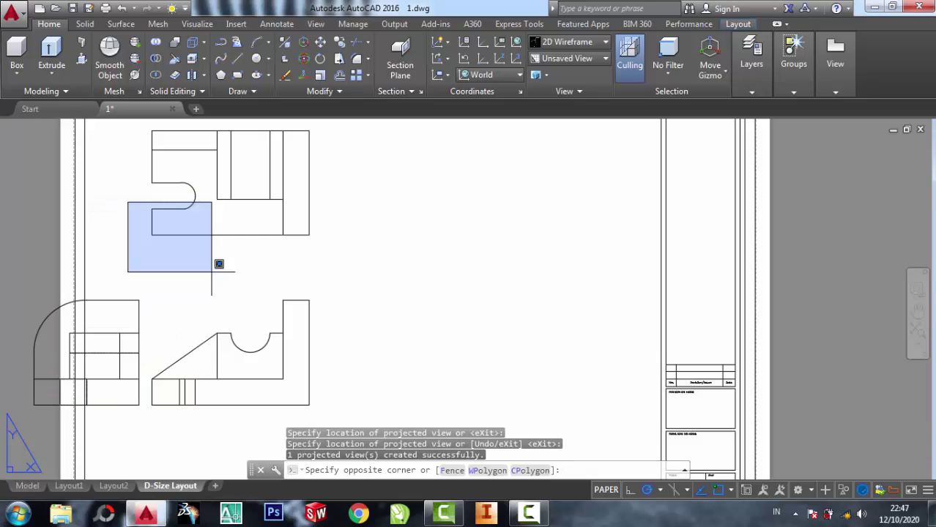
click(109, 247)
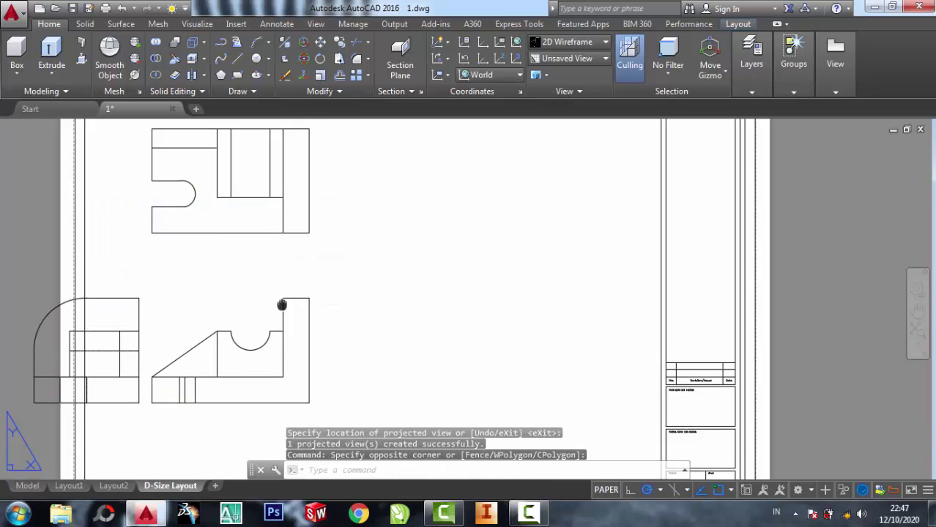
scroll(284, 305, down, 2)
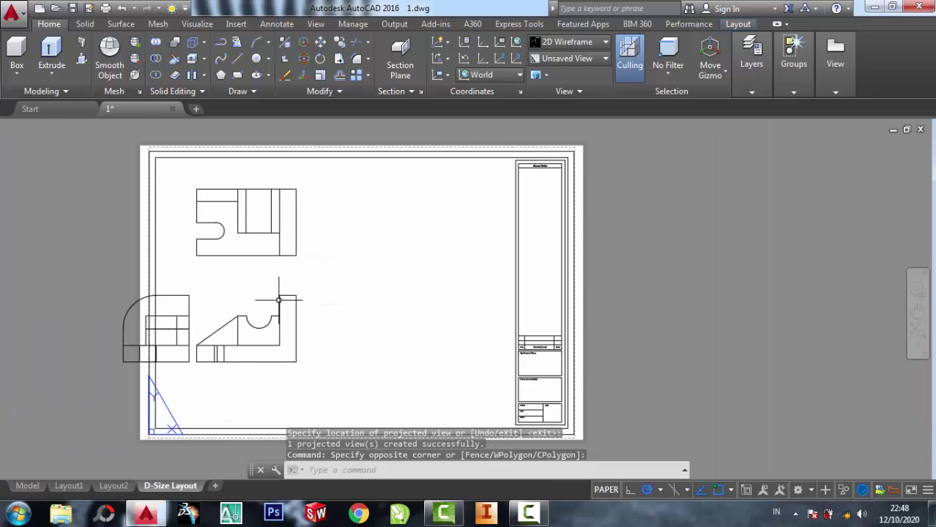
- Window-select all three views and move them right so the side view fits inside the border
click(321, 43)
click(423, 394)
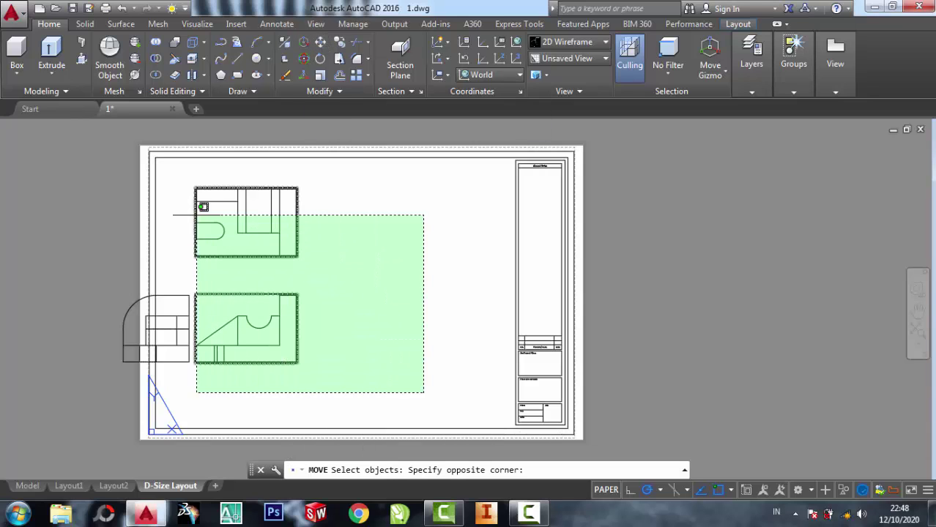
click(120, 176)
key(Return)
click(376, 342)
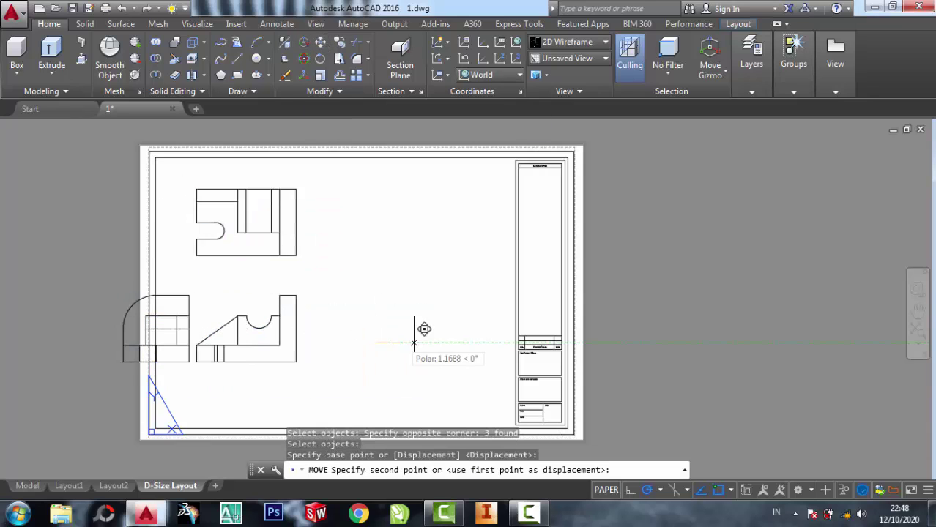
click(443, 341)
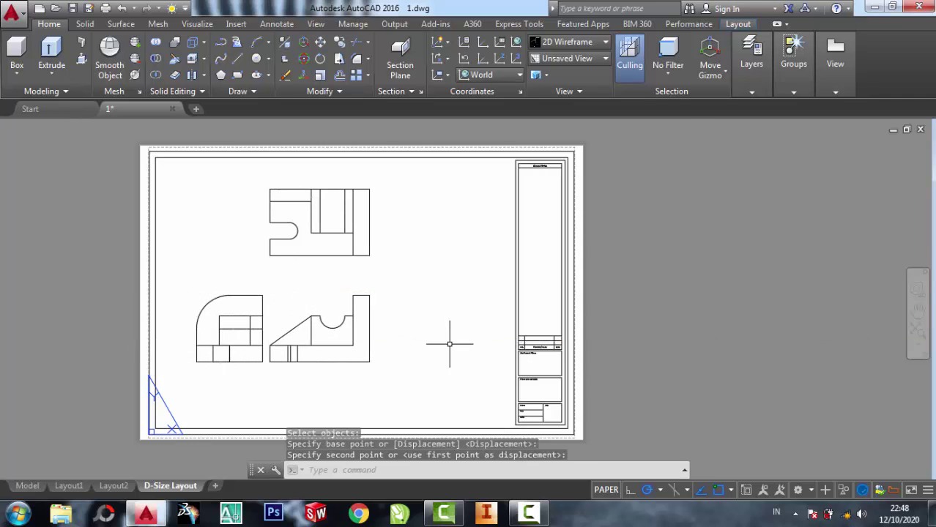
scroll(366, 337, up, 3)
scroll(341, 349, up, 2)
scroll(341, 348, down, 3)
scroll(334, 322, up, 2)
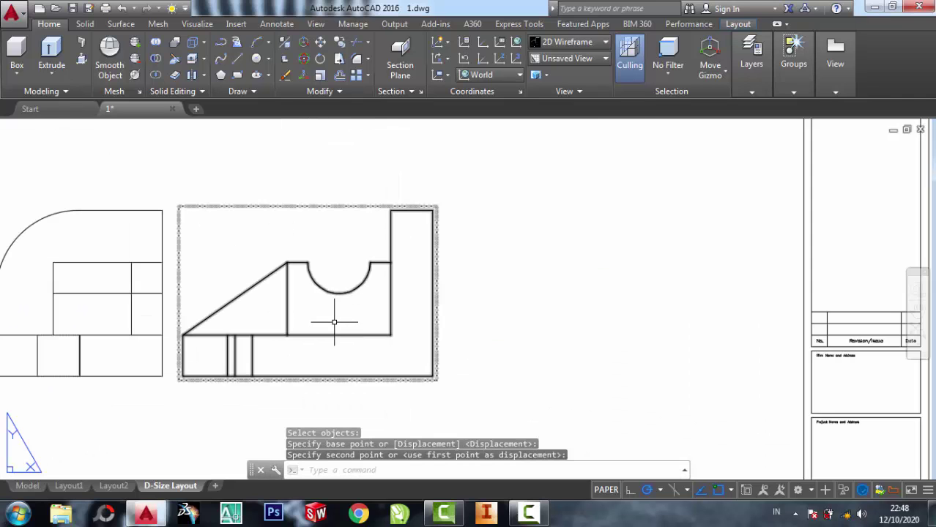
scroll(335, 300, up, 1)
scroll(326, 303, down, 1)
scroll(327, 303, down, 2)
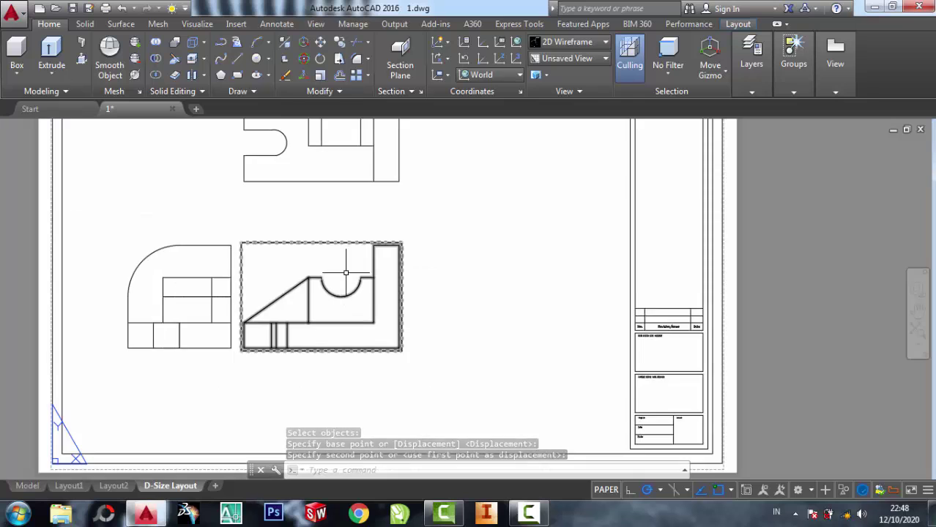
mouse_move(341, 176)
middle_down()
mouse_move(342, 250)
mouse_move(290, 276)
middle_up()
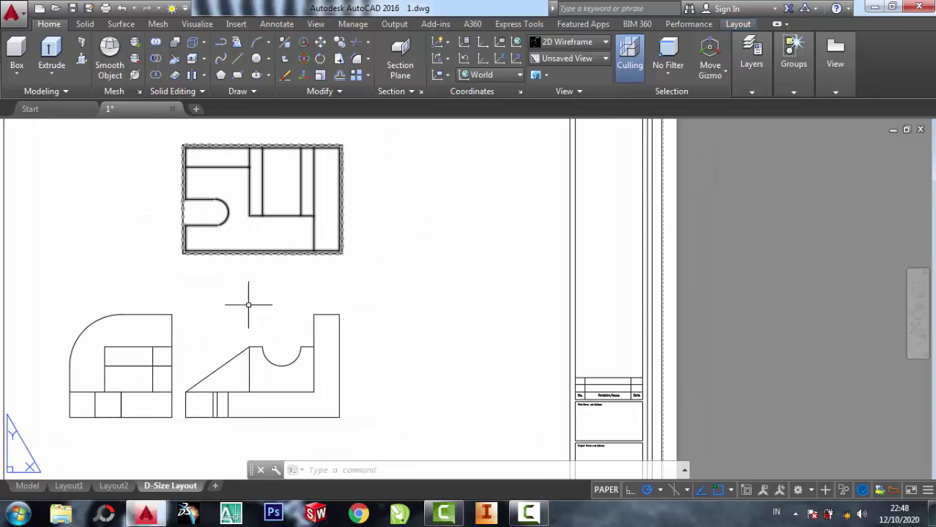
click(292, 309)
click(291, 265)
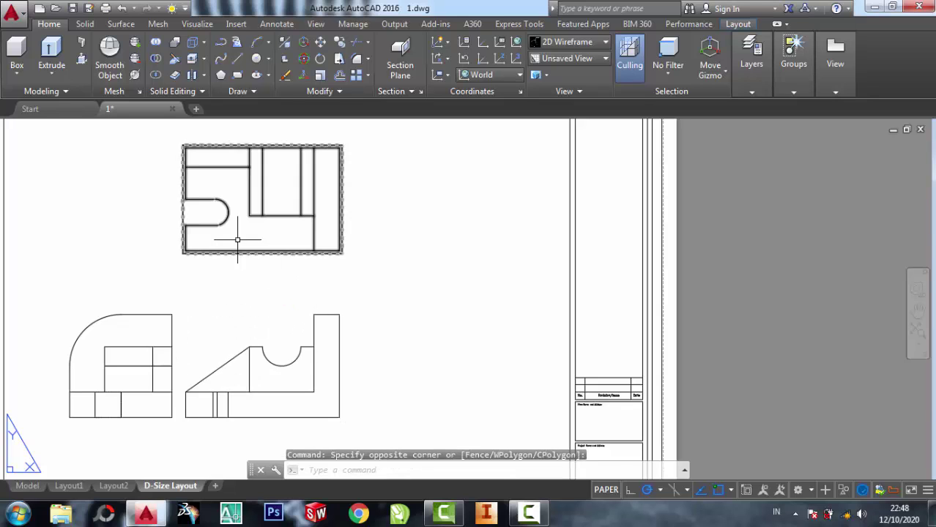
double_click(244, 236)
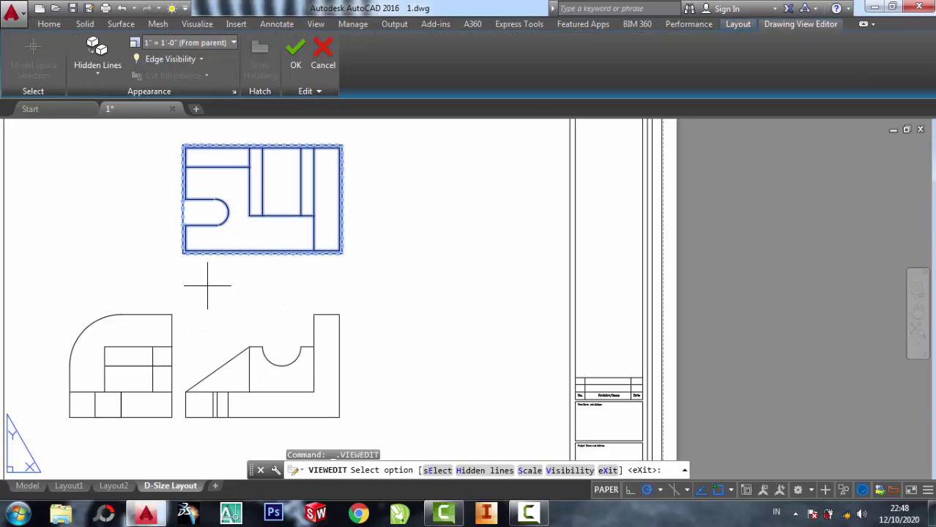
key(Escape)
click(227, 213)
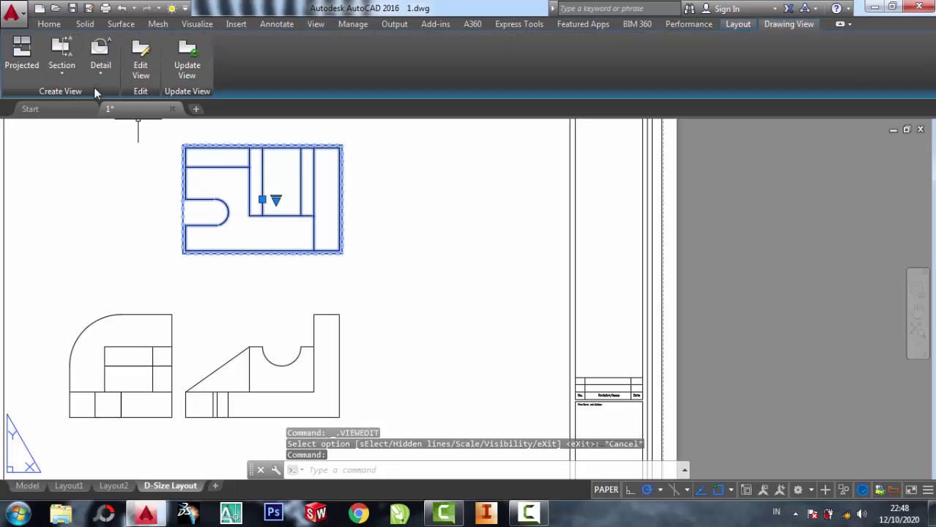
click(22, 59)
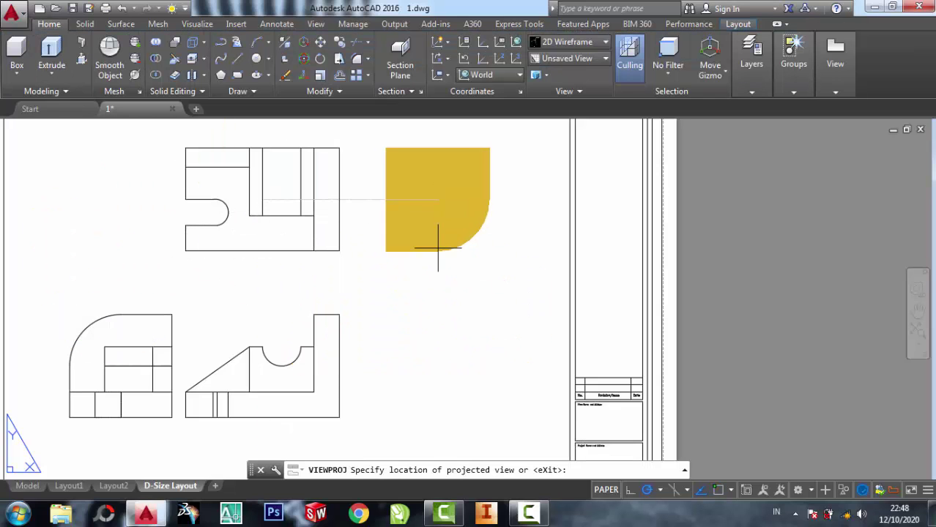
key(Escape)
middle_drag(247, 339, 226, 235)
click(232, 249)
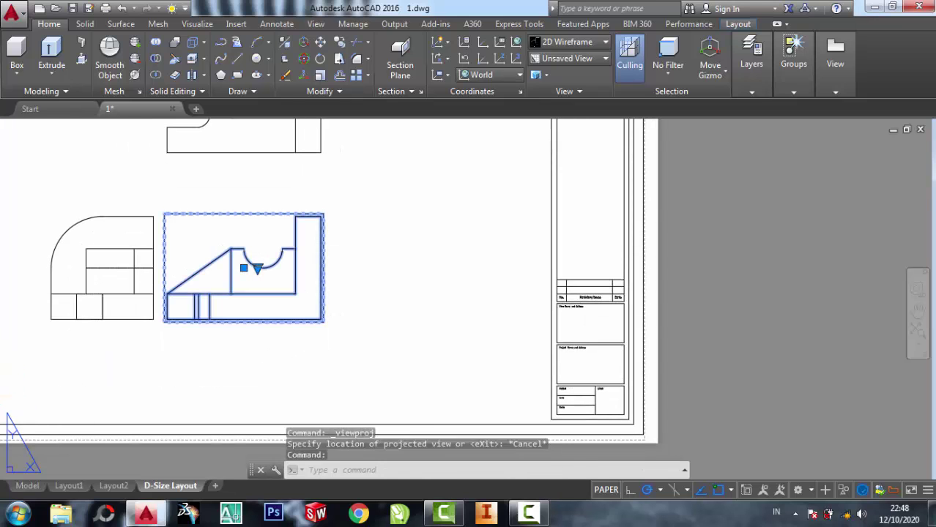
double_click(248, 212)
key(Escape)
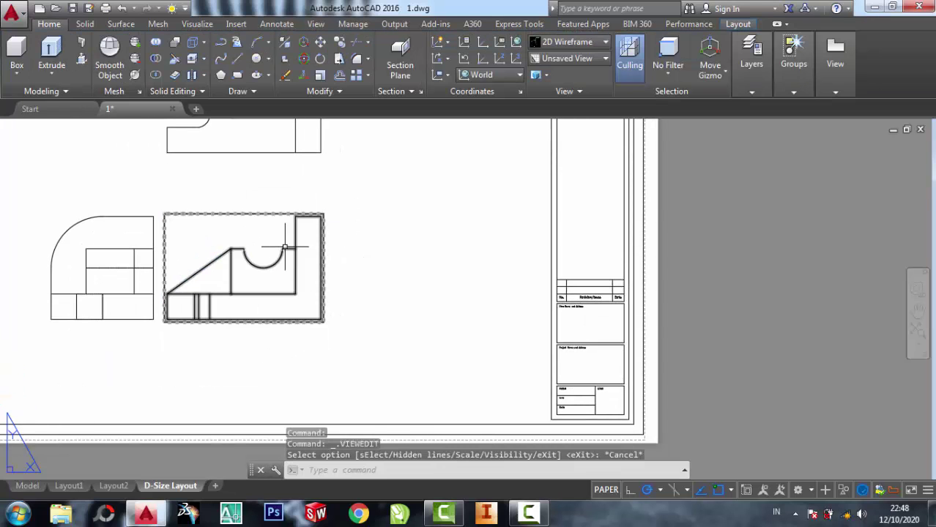
click(281, 245)
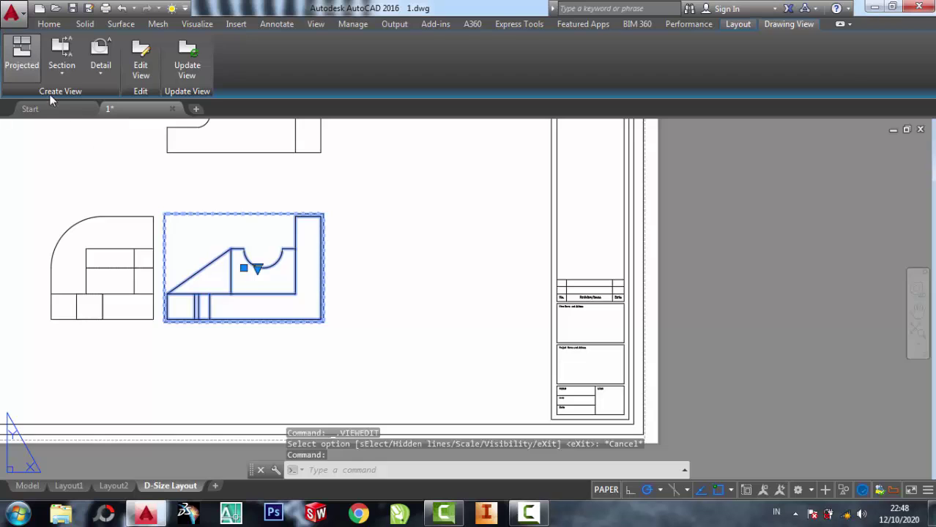
click(300, 272)
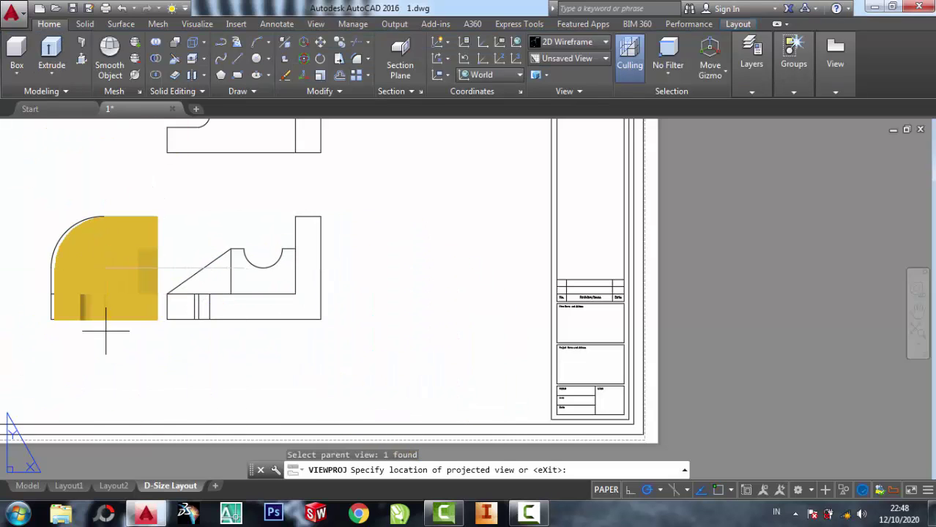
key(Escape)
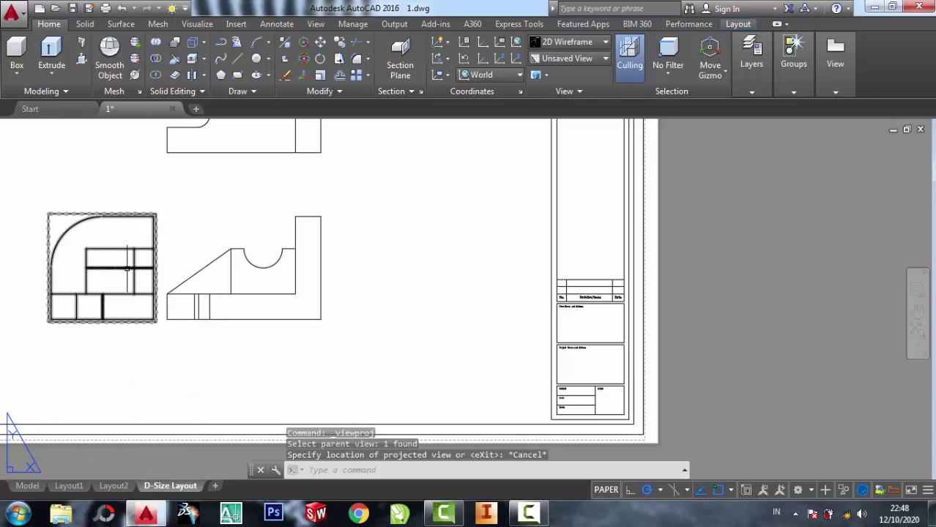
click(128, 268)
- Project an isometric view from the top view and place it at the sheet's upper right
click(13, 67)
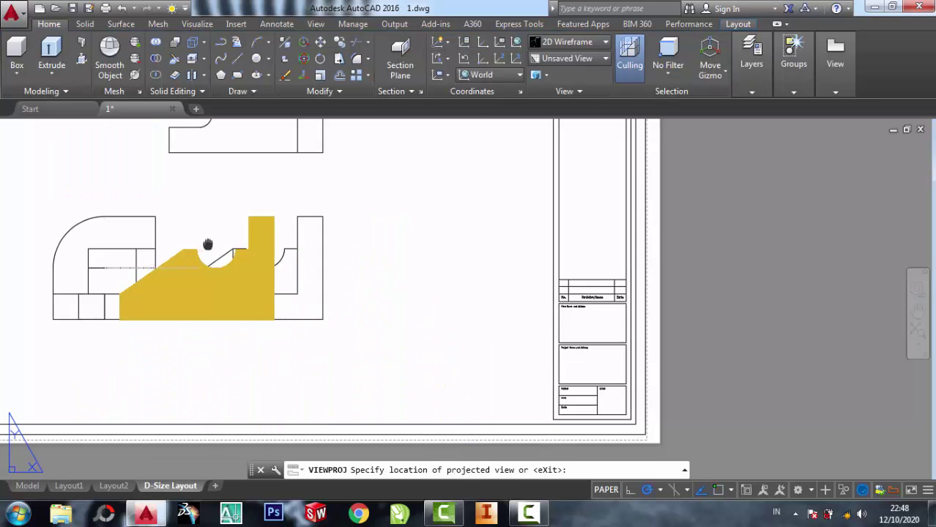
middle_drag(78, 357, 267, 259)
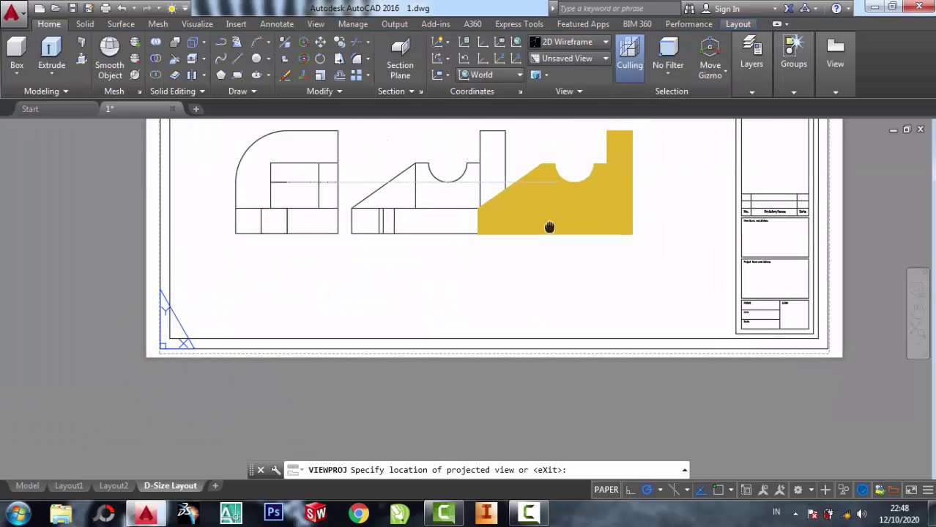
middle_drag(547, 212, 564, 410)
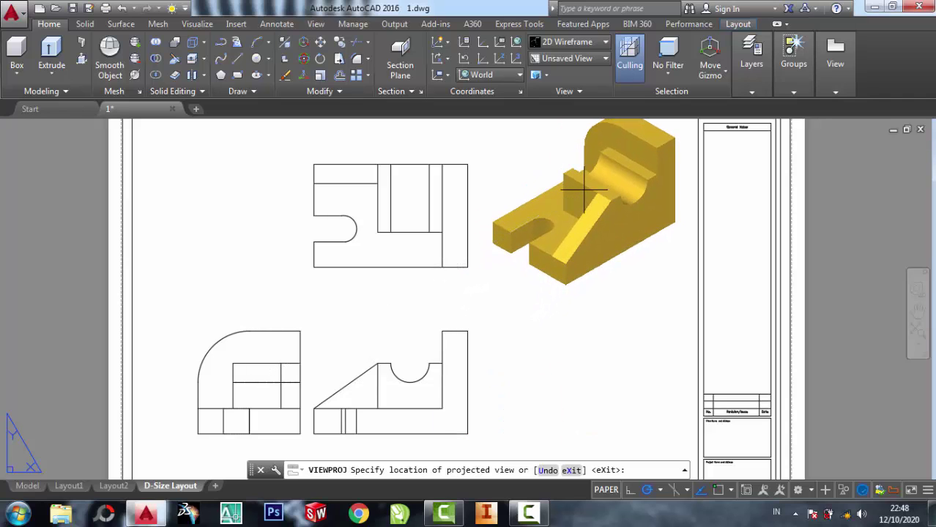
key(Escape)
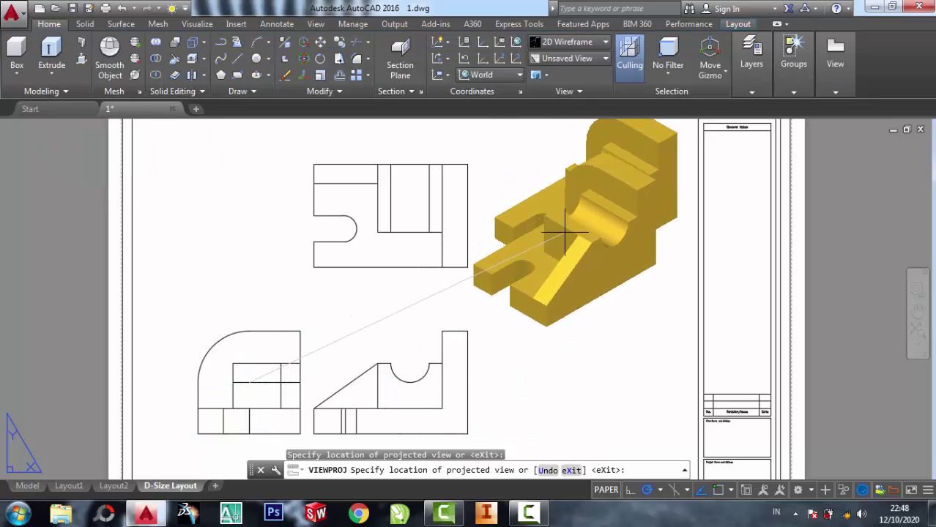
click(558, 228)
key(Return)
middle_drag(533, 207, 495, 249)
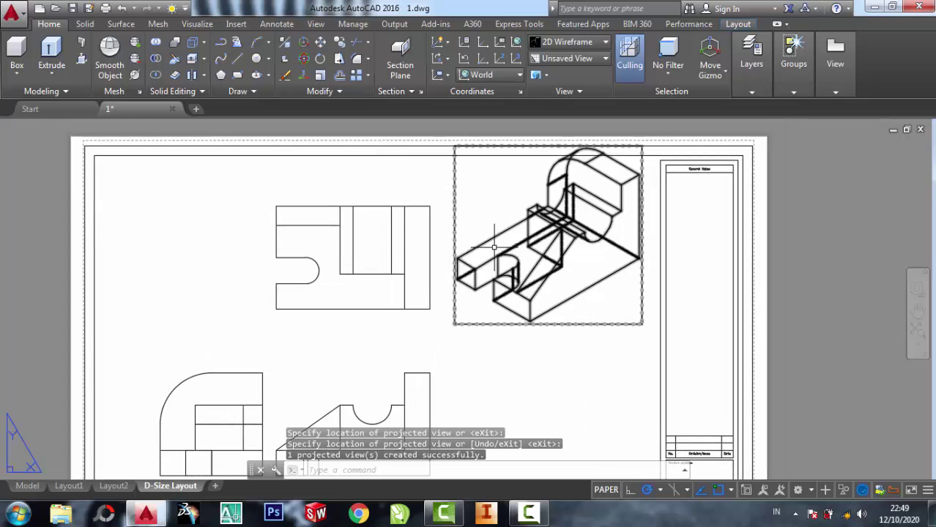
- Set the isometric view's hidden-line display to Visible lines only
double_click(599, 239)
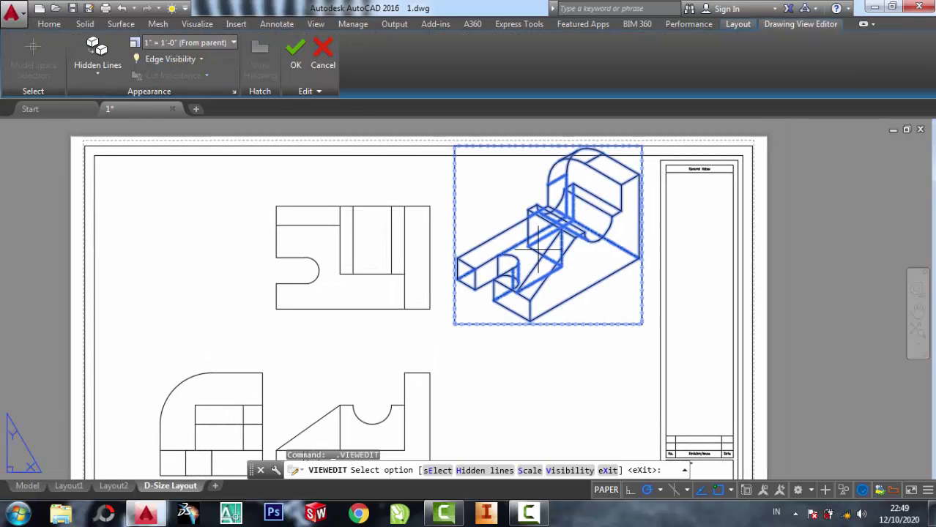
click(84, 74)
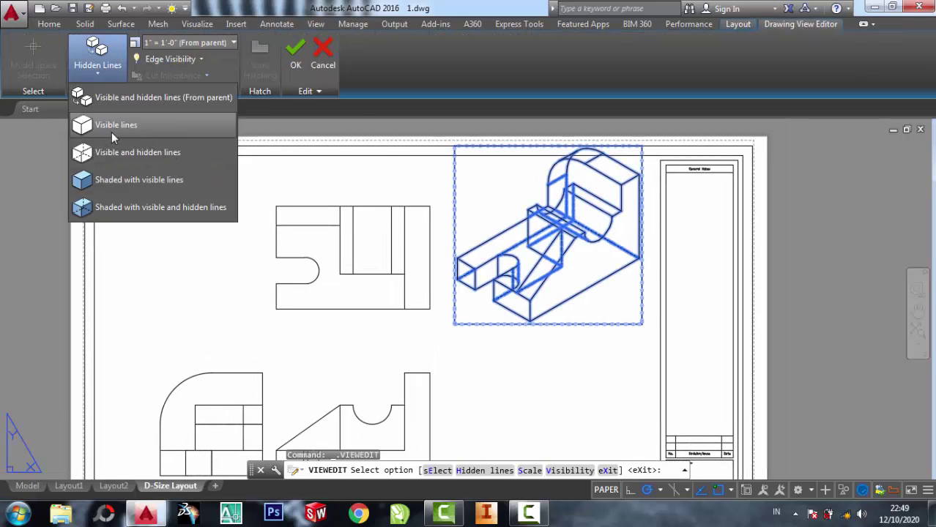
click(112, 131)
key(Escape)
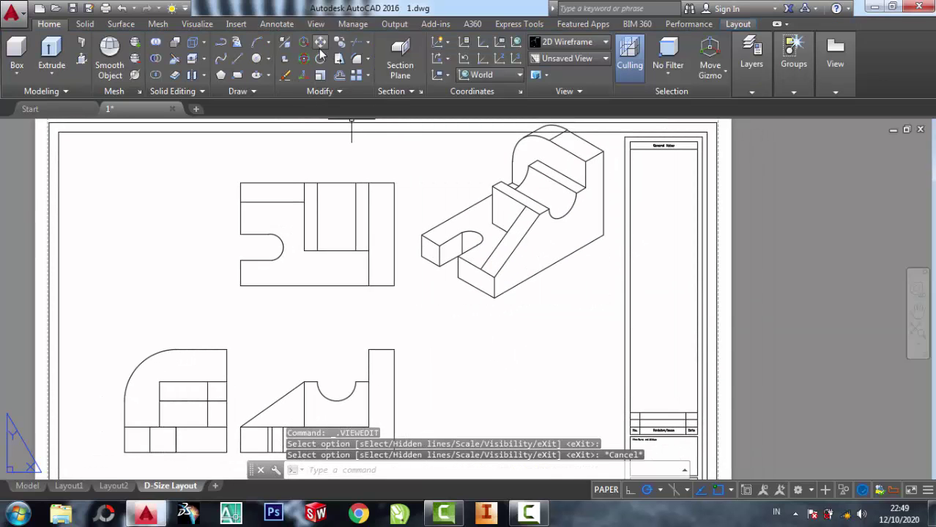
click(320, 41)
- Shift the isometric viewport a short distance down beside the top view
click(516, 209)
key(Return)
click(516, 181)
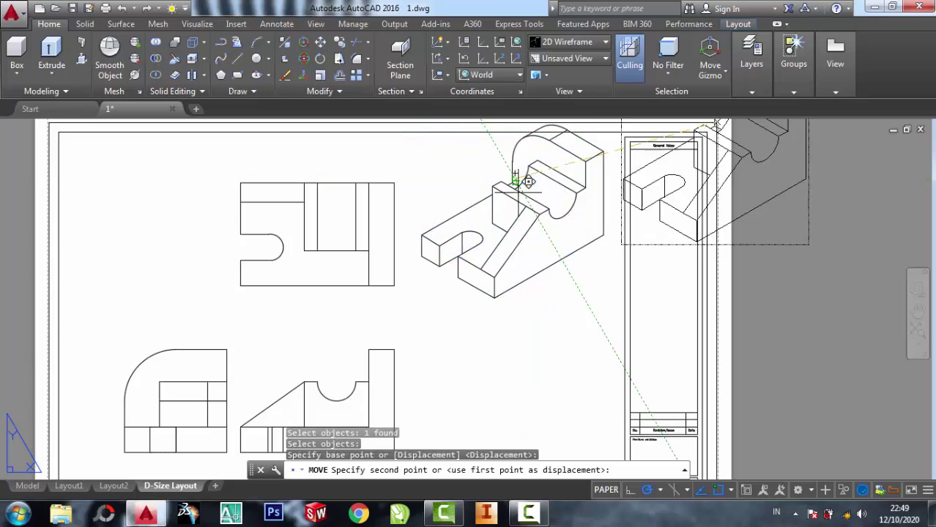
click(515, 212)
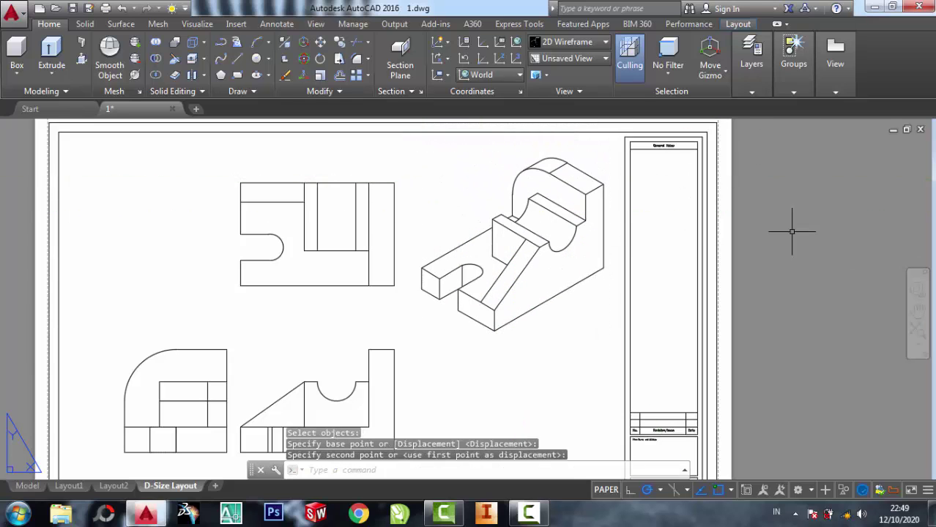
middle_drag(769, 285, 769, 232)
middle_drag(505, 350, 497, 318)
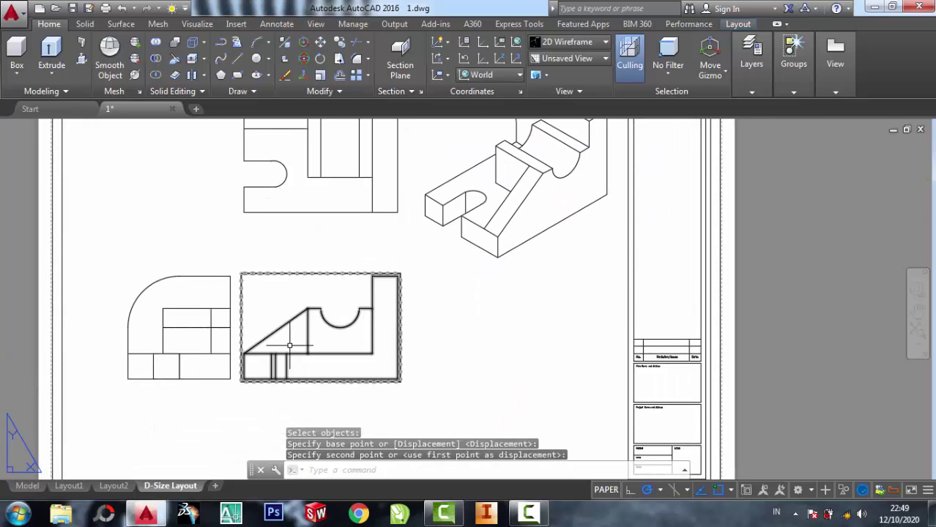
scroll(290, 344, up, 2)
scroll(109, 327, up, 4)
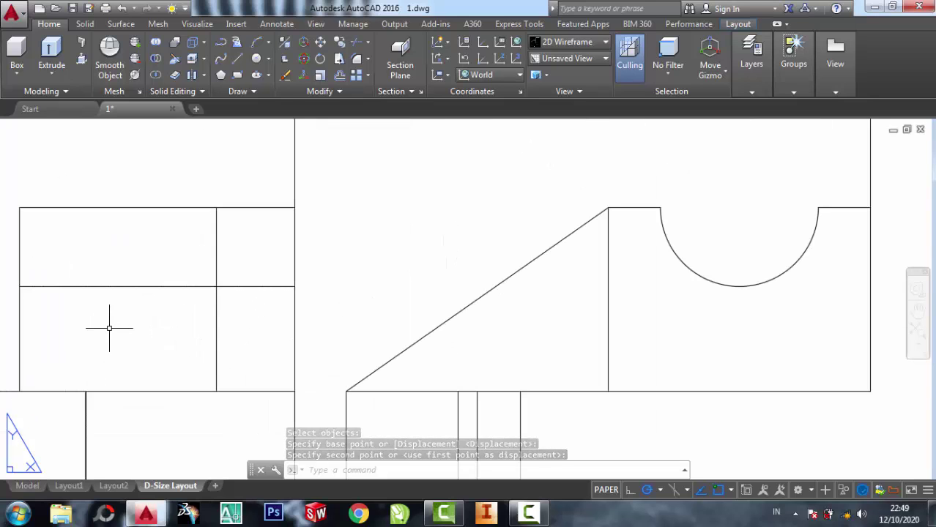
scroll(109, 328, down, 3)
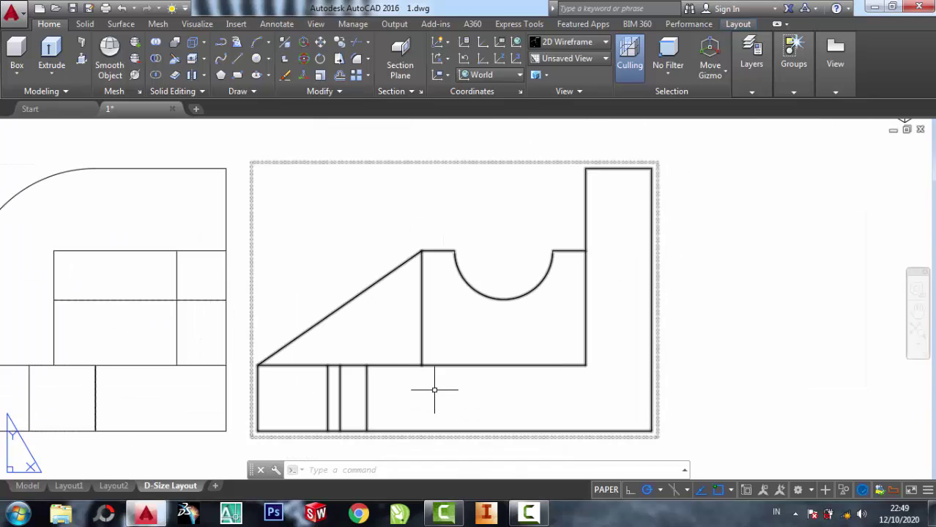
scroll(351, 409, down, 4)
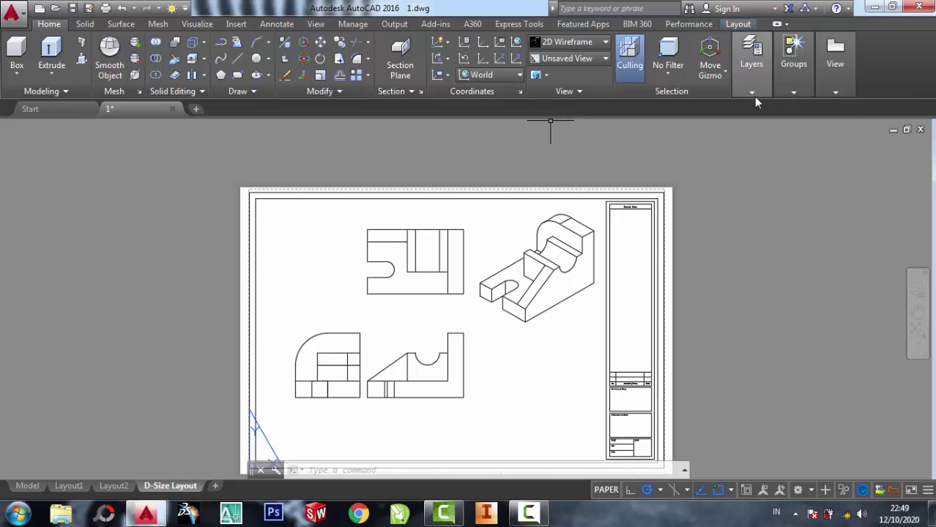
- In Layer Properties, change the MD_Hidden2 layer colour from white to green
click(752, 93)
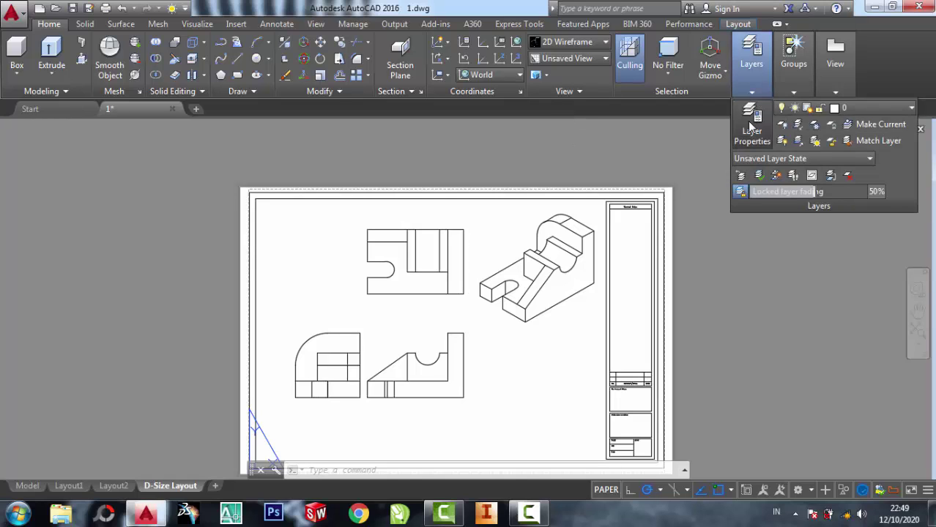
click(751, 125)
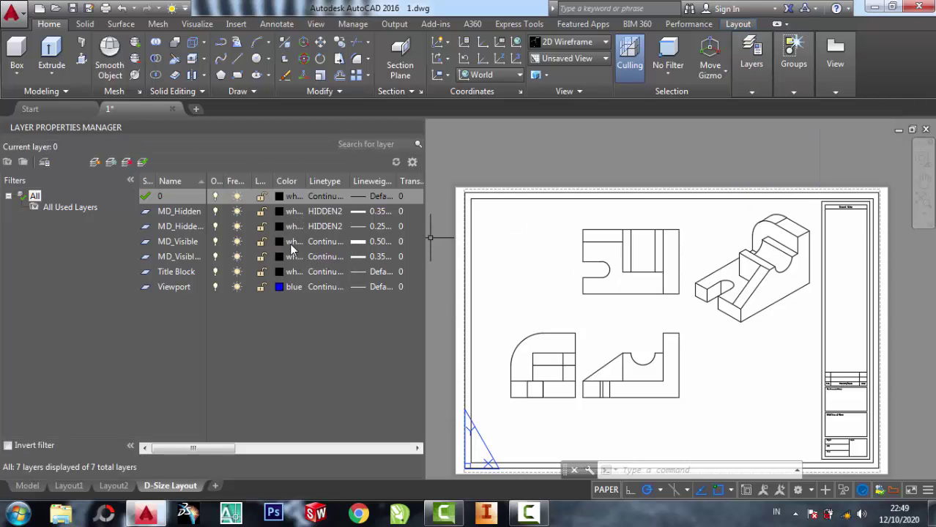
click(285, 227)
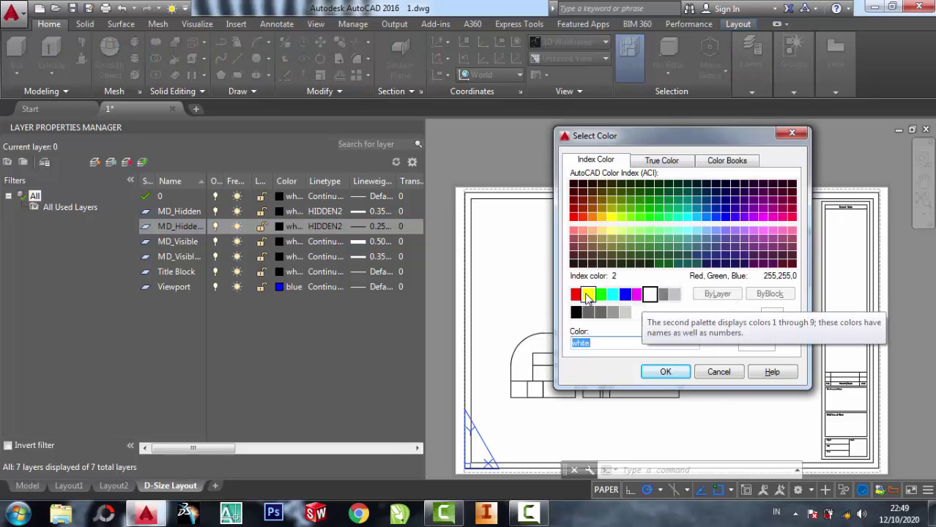
click(601, 294)
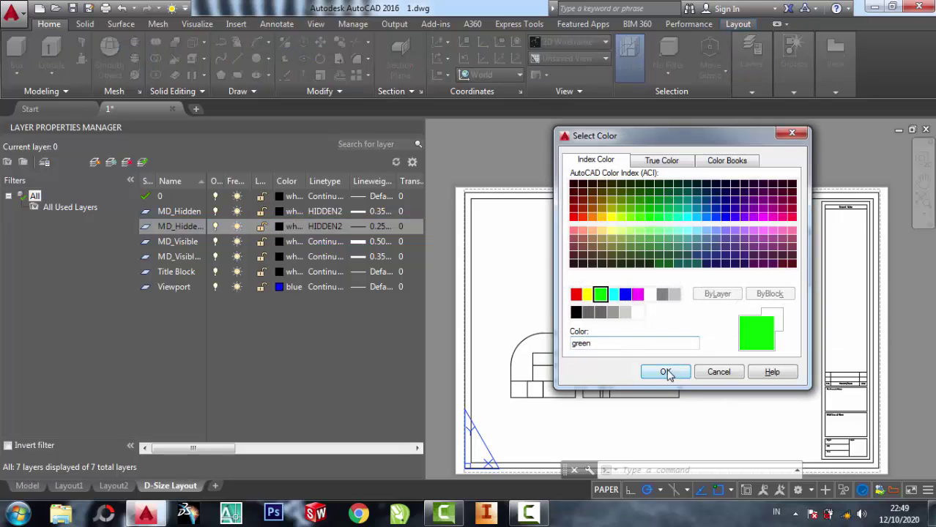
click(664, 371)
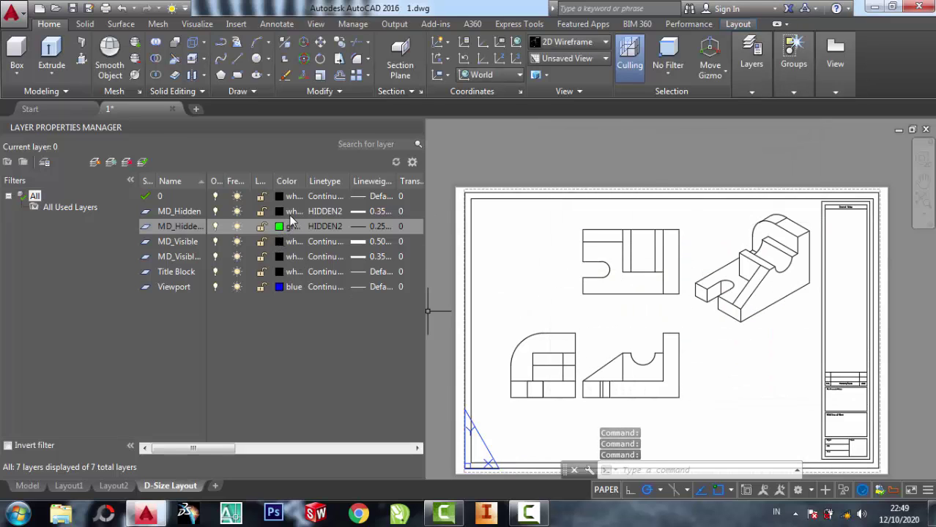
- Set the MD_Hidden layer colour to magenta
click(285, 210)
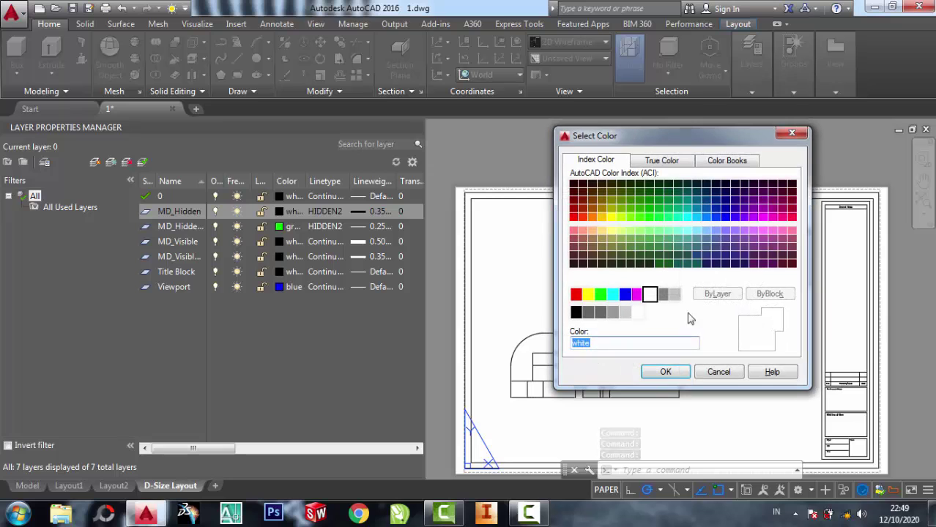
click(636, 294)
click(665, 371)
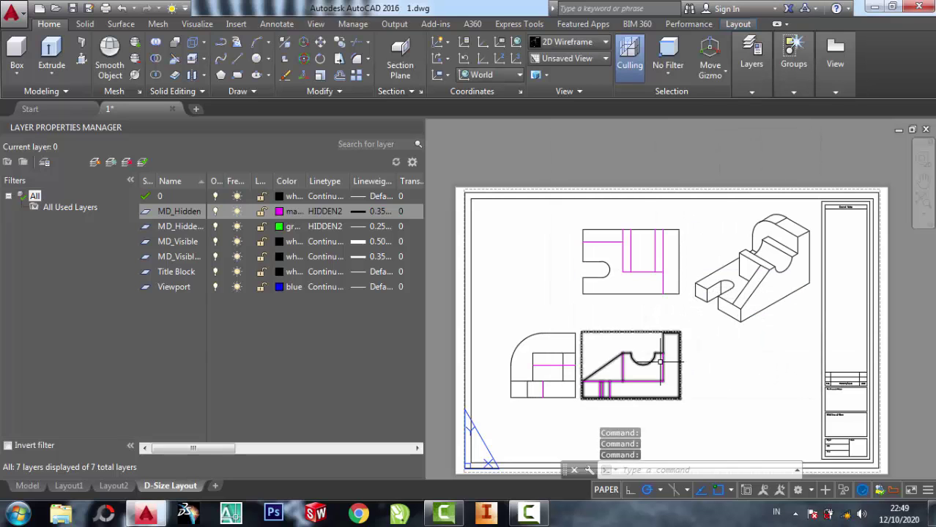
scroll(633, 383, up, 2)
scroll(560, 270, up, 1)
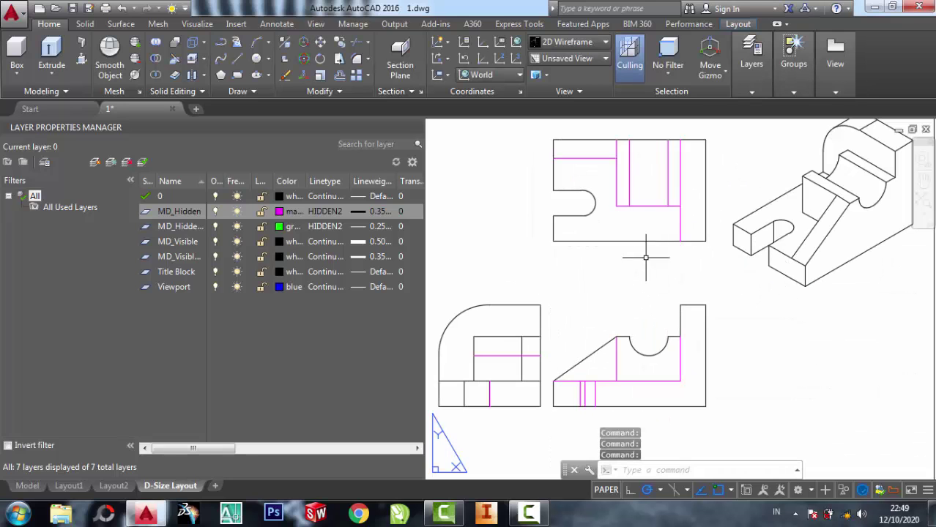
scroll(669, 188, up, 2)
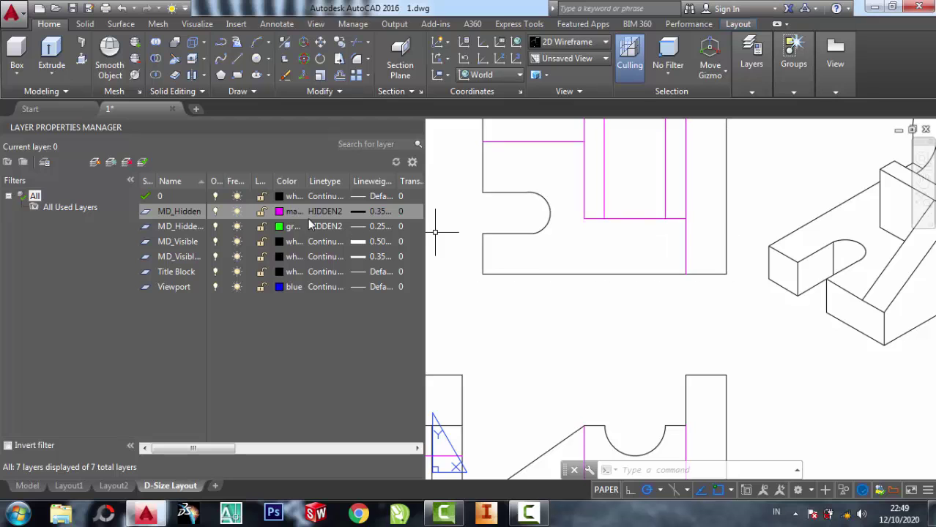
- Recolour MD_Hidden2 magenta and MD_Hidden green
click(279, 227)
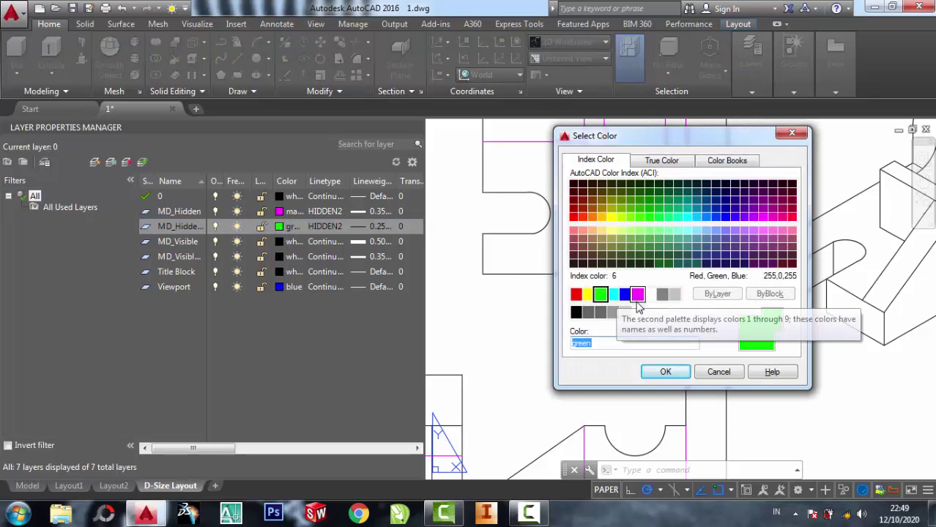
click(637, 294)
click(664, 372)
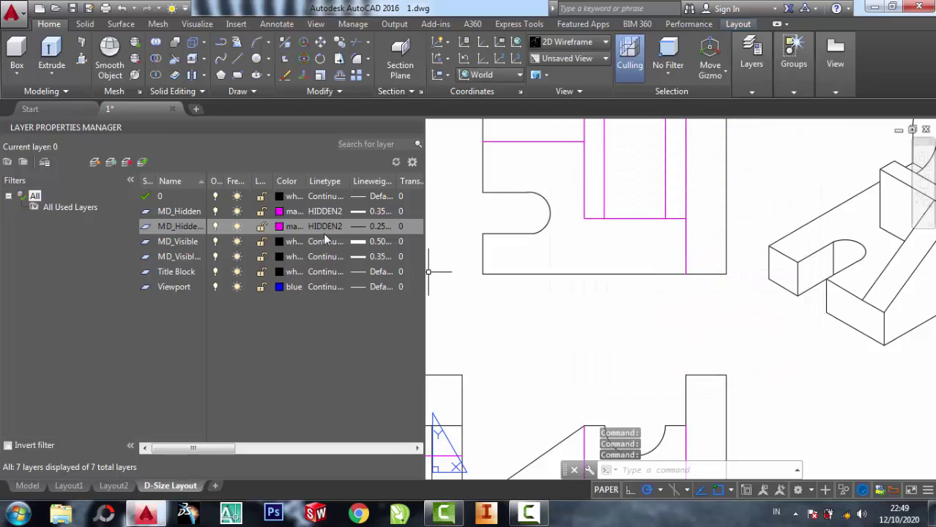
click(279, 211)
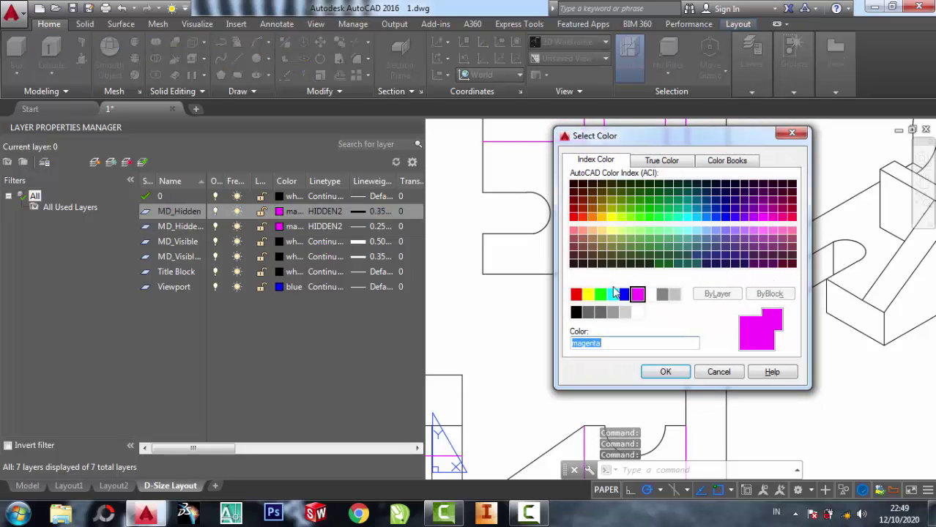
click(600, 293)
click(663, 372)
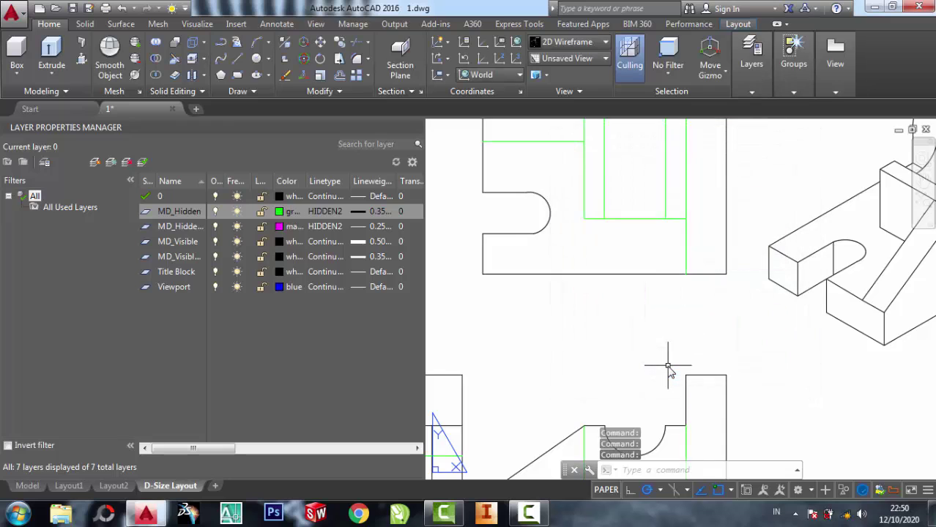
- Dismiss the colour picker unchanged and close the Layer Properties Manager
scroll(595, 294, down, 3)
click(286, 218)
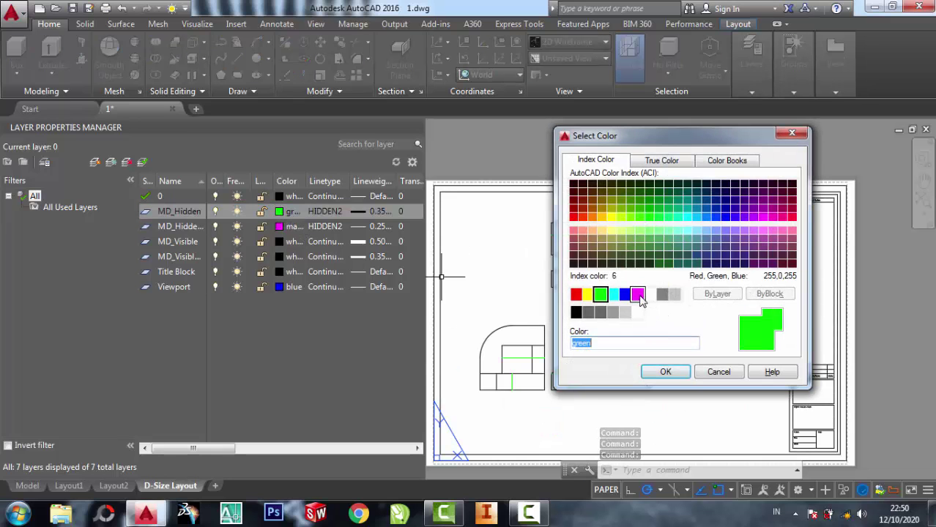
click(791, 133)
scroll(649, 302, up, 2)
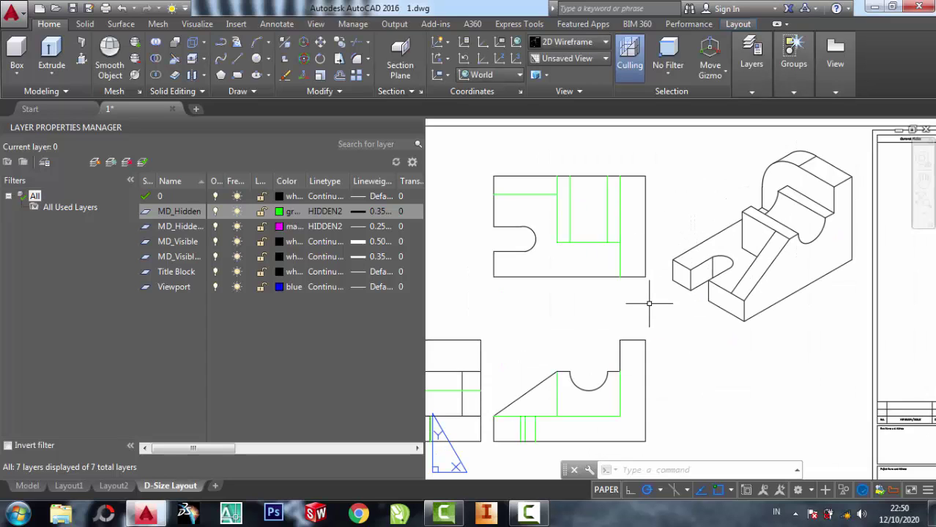
middle_drag(685, 327, 729, 276)
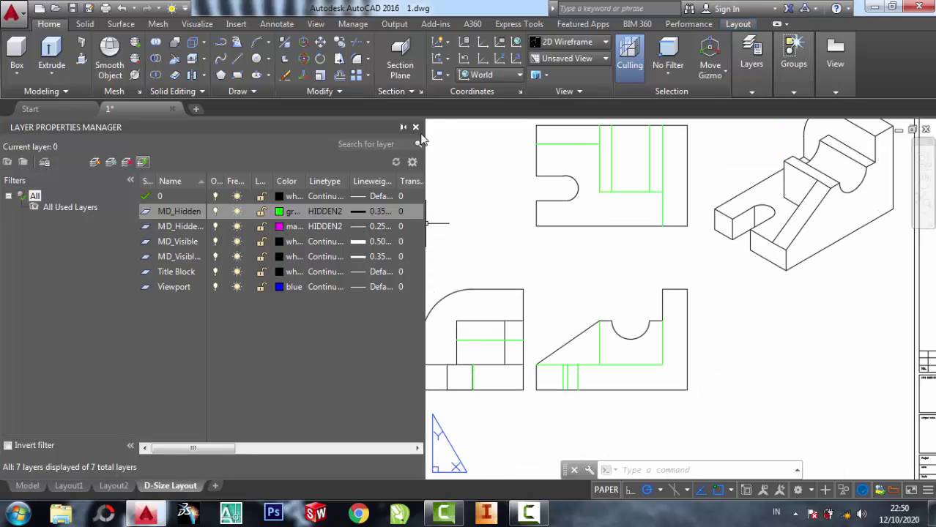
click(416, 129)
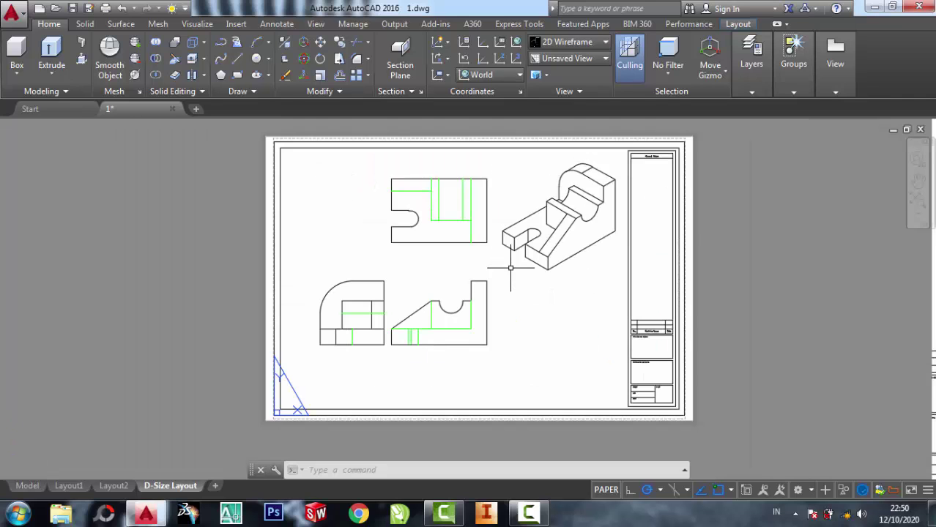
scroll(494, 300, up, 2)
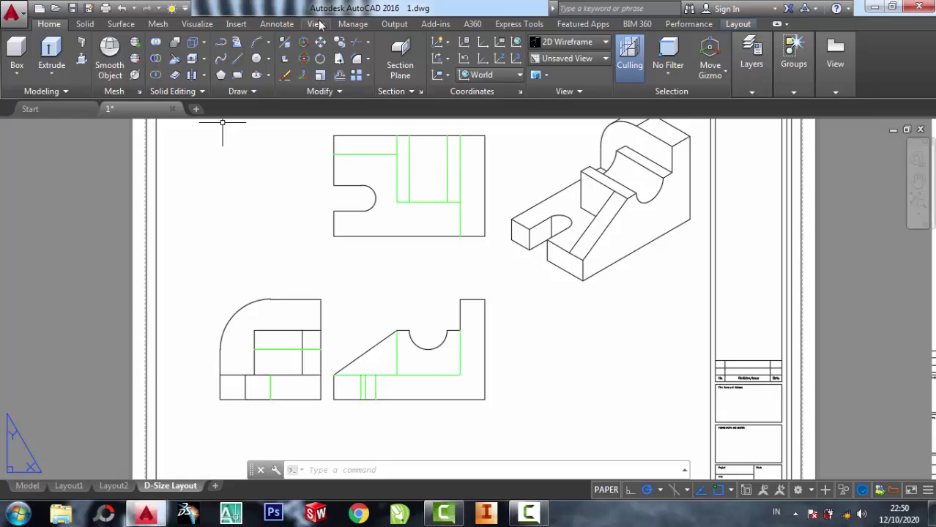
- Add a 62.4772 height dimension along the notched lower view's right edge
click(353, 23)
click(315, 23)
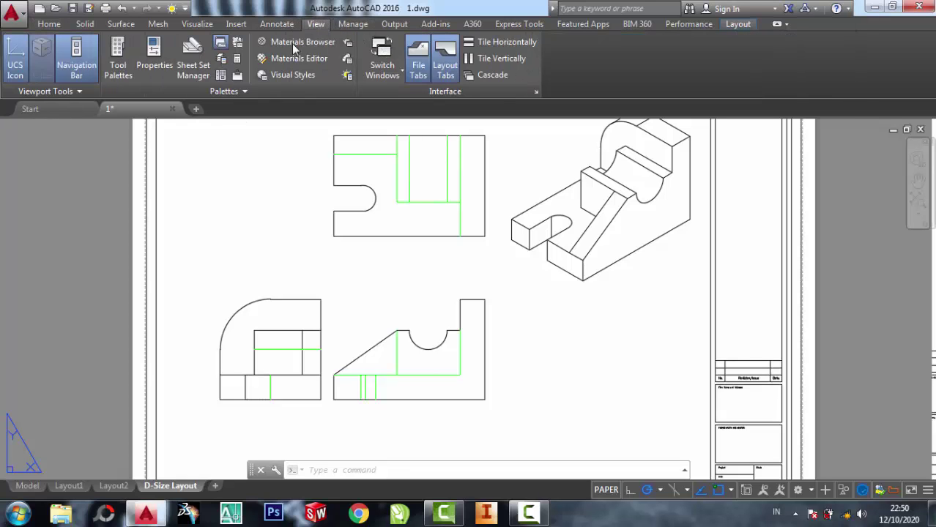
click(277, 23)
click(230, 51)
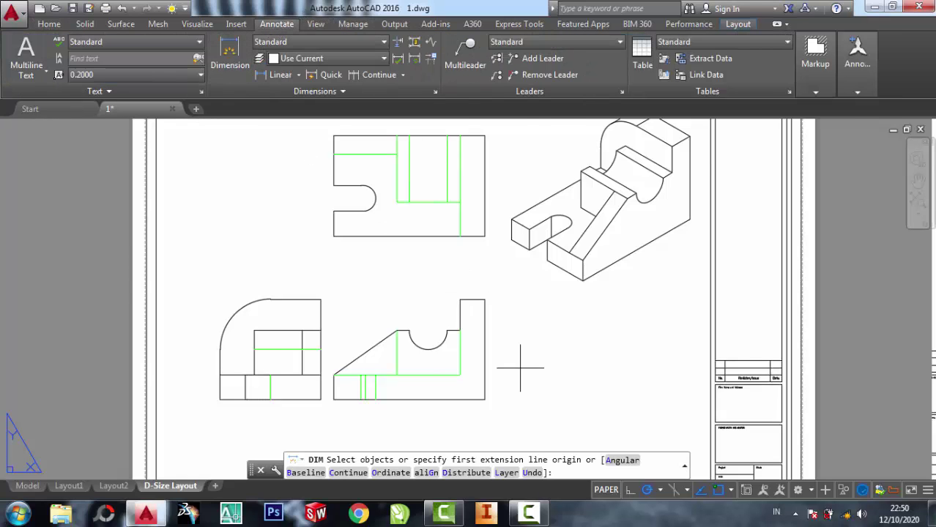
scroll(517, 365, up, 2)
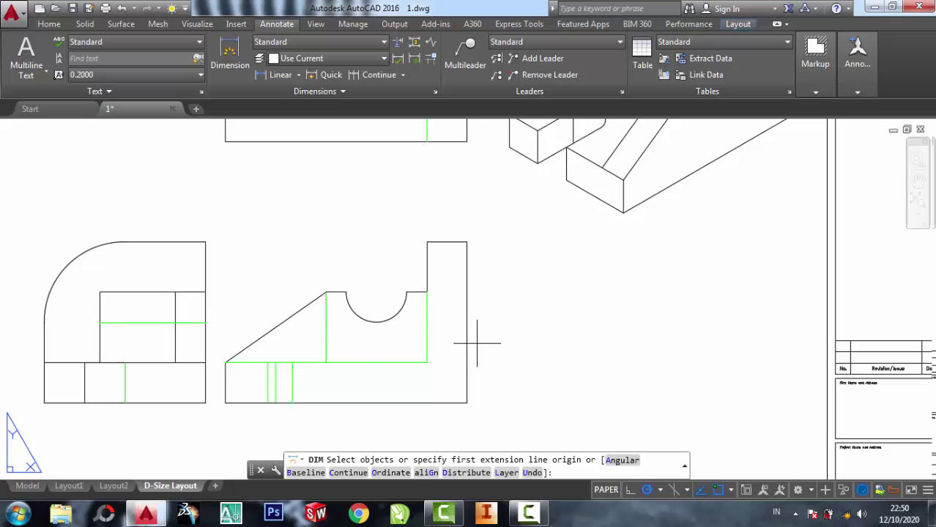
click(467, 242)
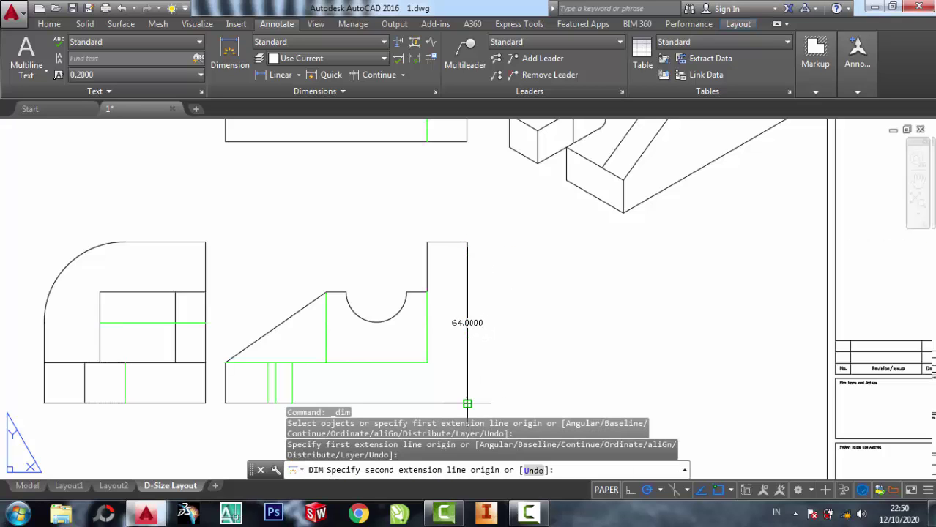
click(467, 403)
click(524, 358)
- Cancel dimensioning and undo the 62.4772 dimension
scroll(571, 329, up, 2)
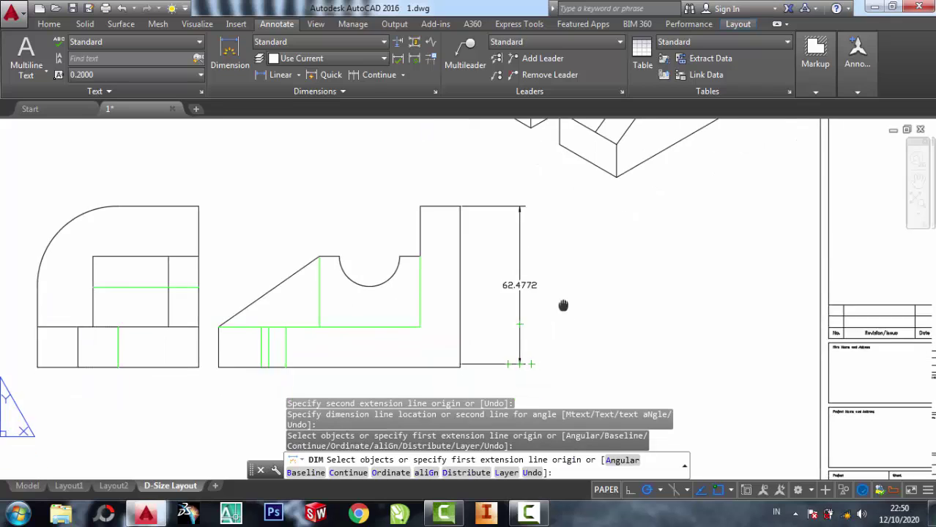
scroll(606, 336, down, 4)
scroll(571, 322, up, 3)
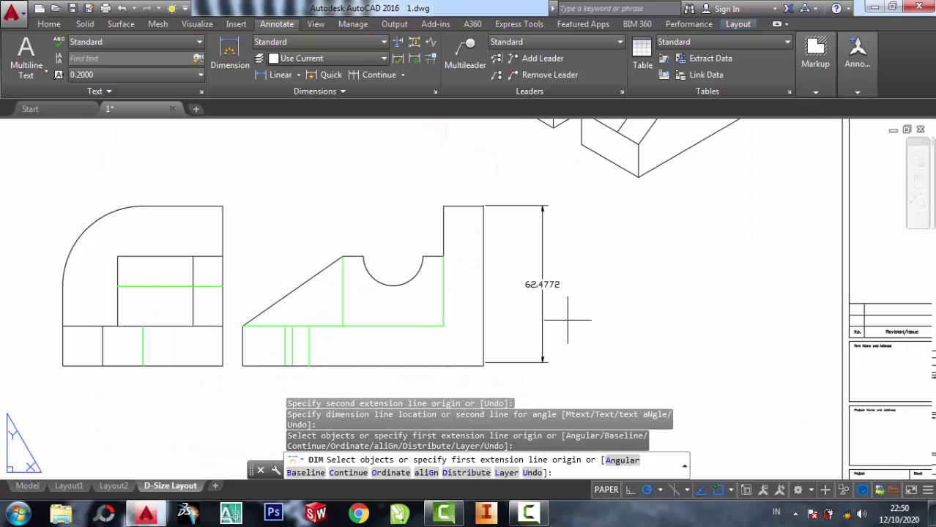
key(Escape)
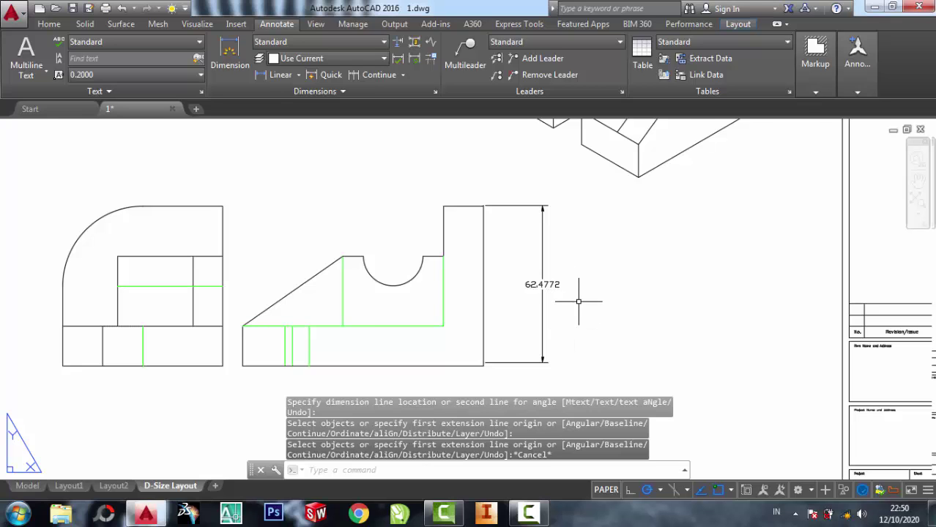
scroll(579, 301, down, 2)
key(ctrl+z)
- Edit the Standard dimension style to round linear dimensions to whole numbers
text(d)
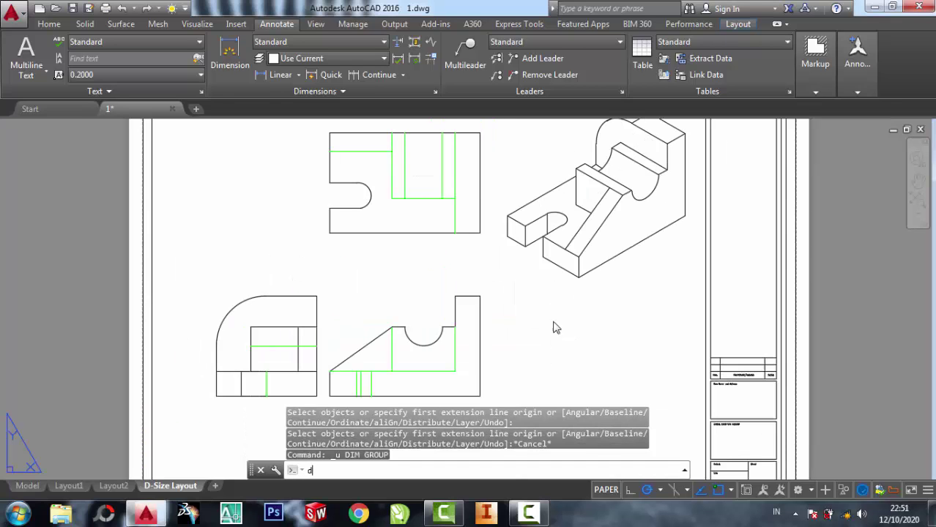
key(Return)
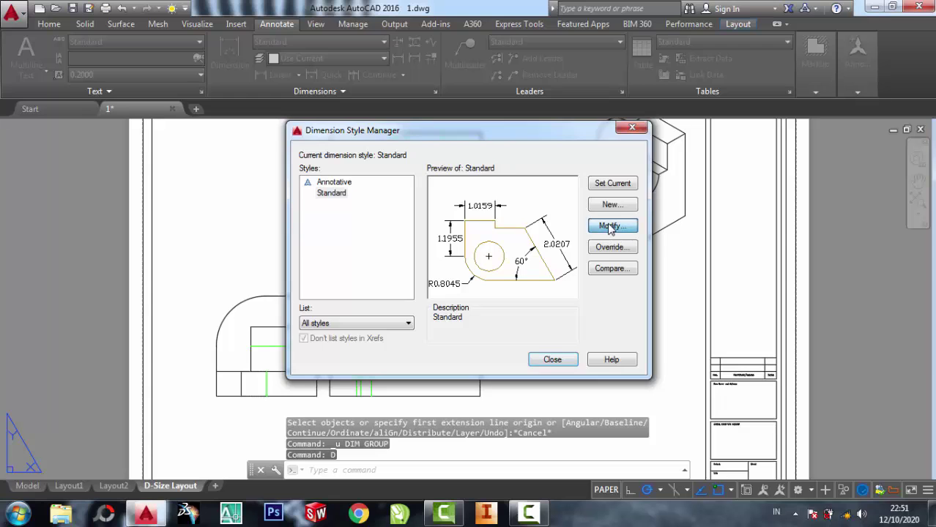
click(611, 225)
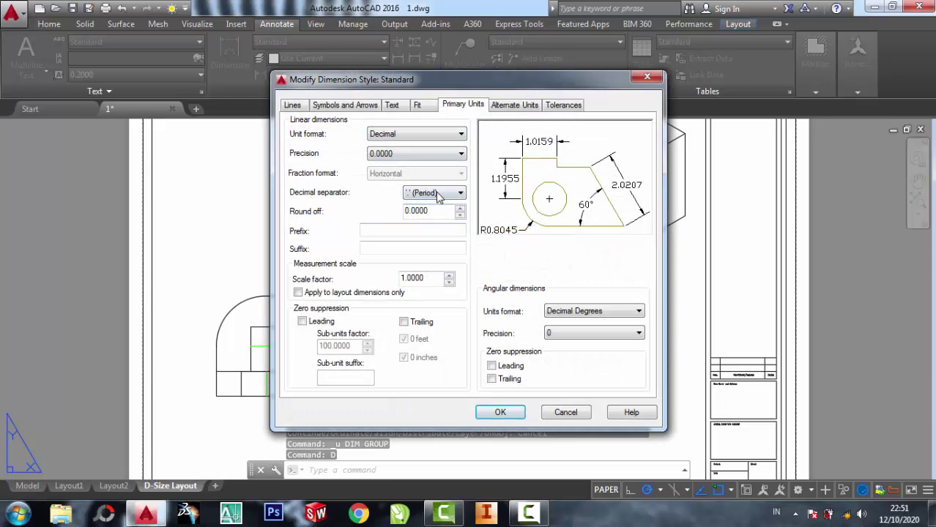
click(418, 153)
click(410, 166)
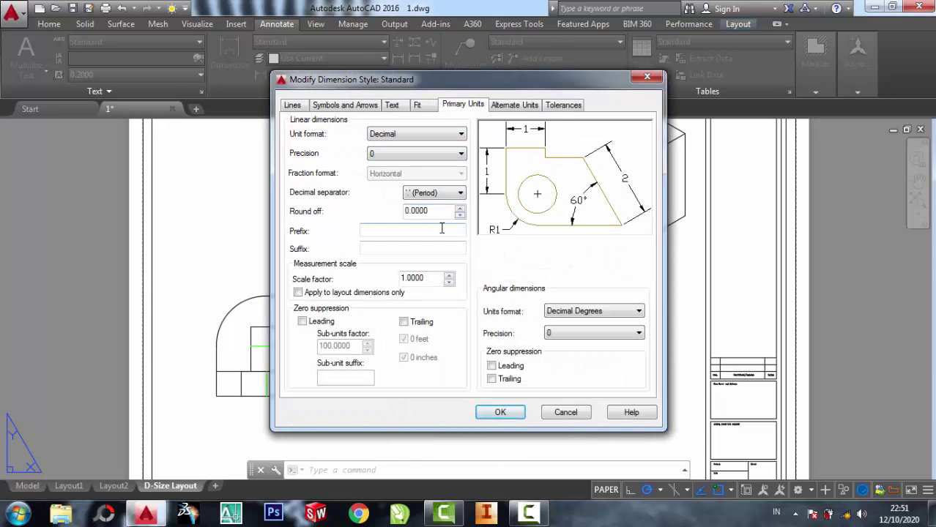
click(410, 231)
- Set Standard style text placement to Outside vertically and Centered horizontally
click(296, 106)
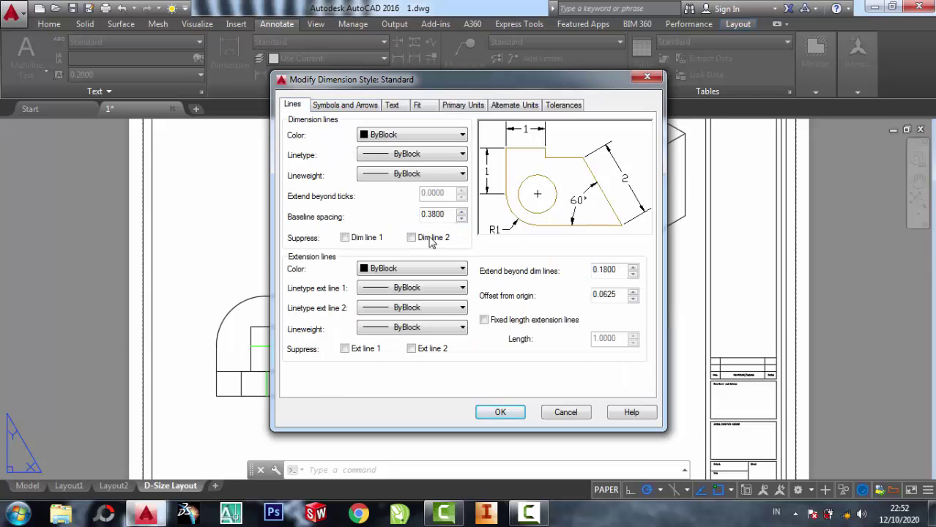
click(344, 107)
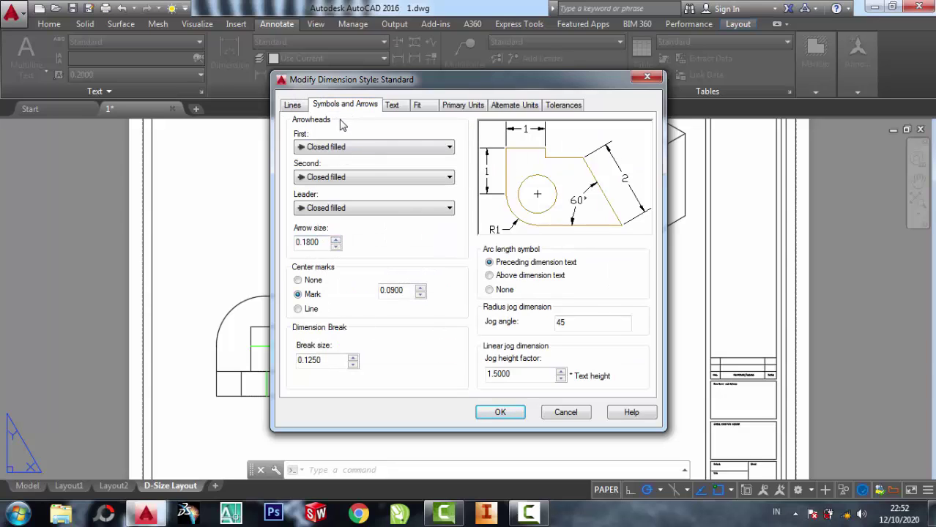
click(391, 106)
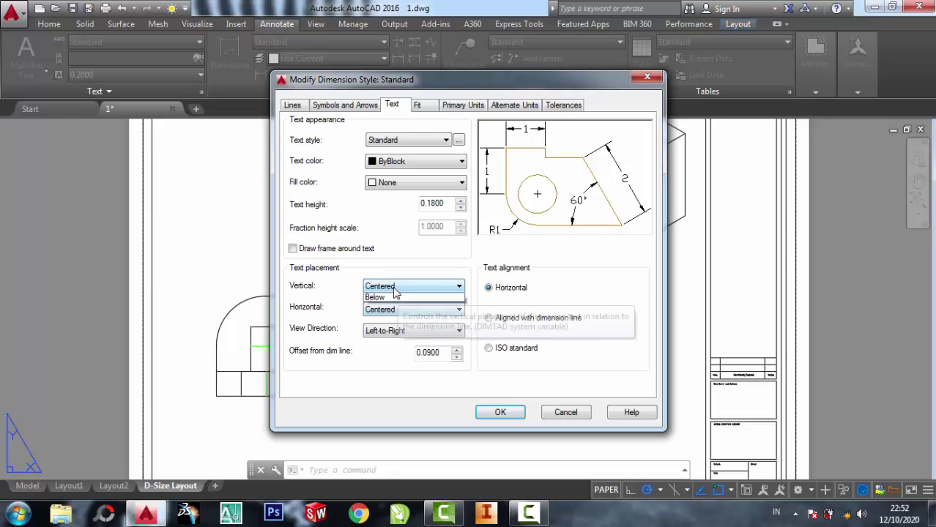
click(397, 290)
click(397, 317)
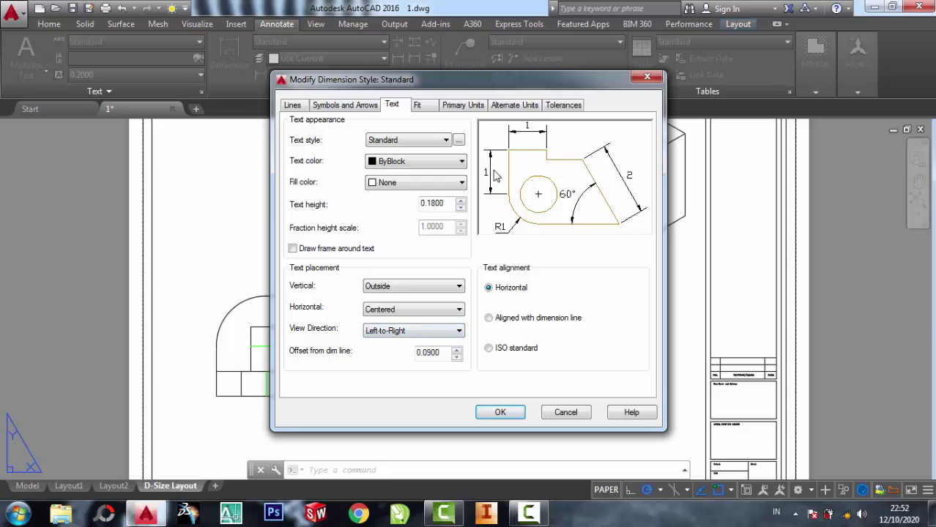
click(399, 311)
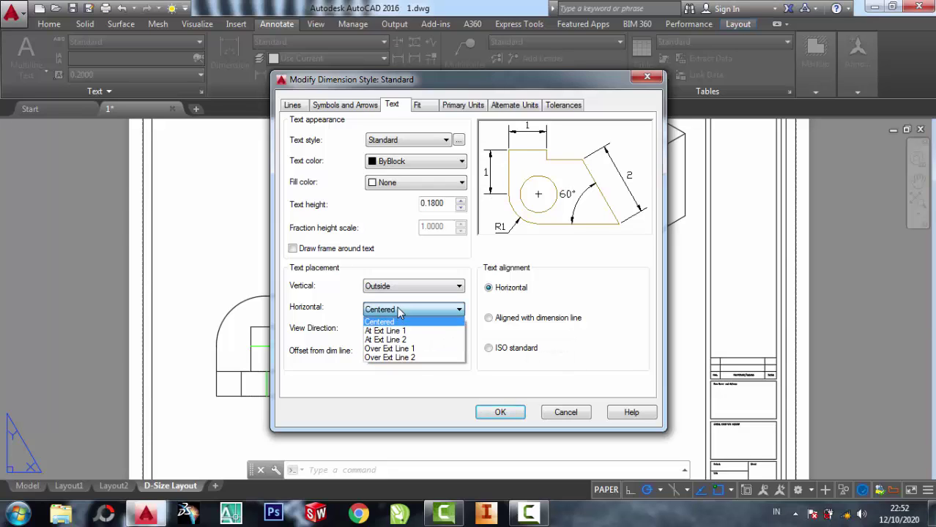
click(399, 311)
click(398, 290)
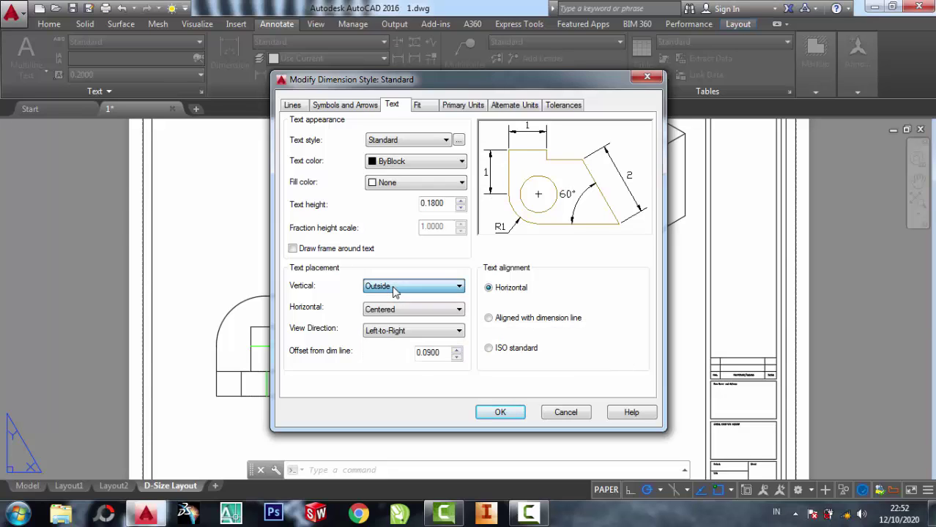
click(517, 328)
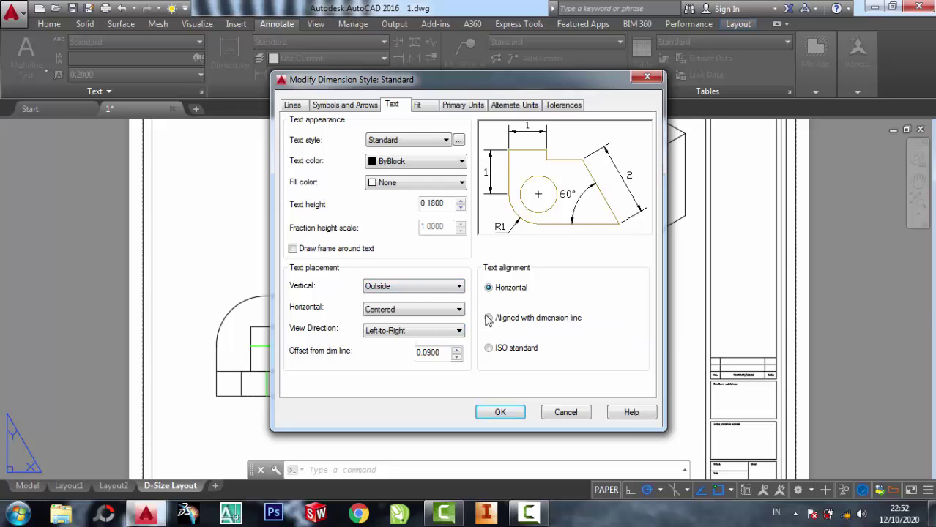
- Set the dimension text alignment to ISO standard
click(489, 319)
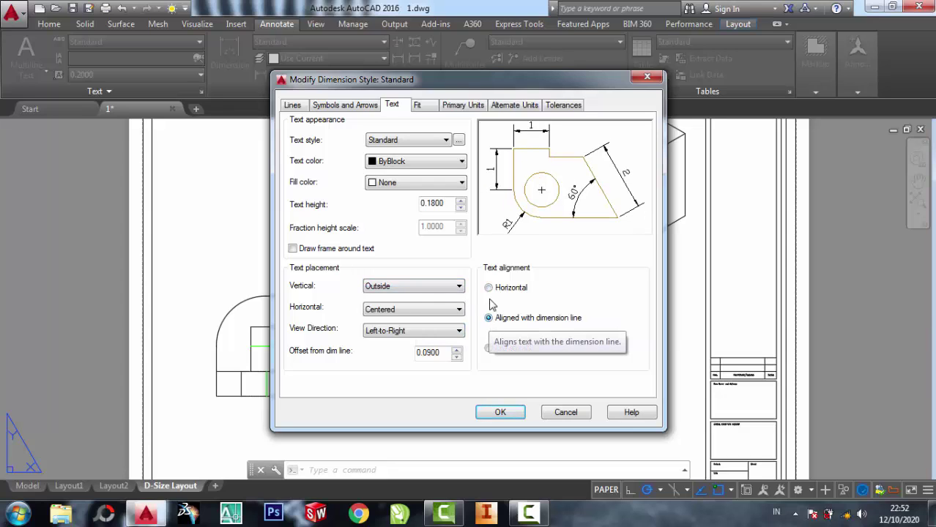
click(488, 287)
click(489, 319)
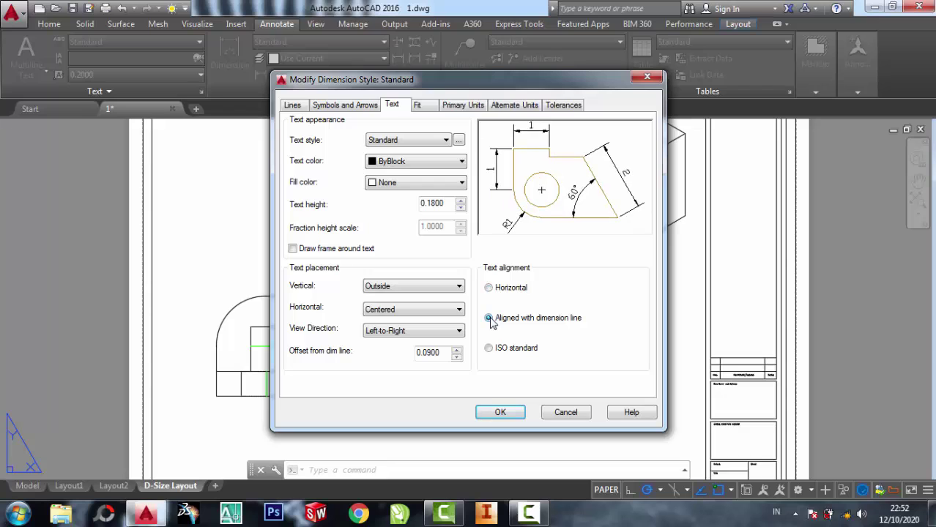
click(489, 349)
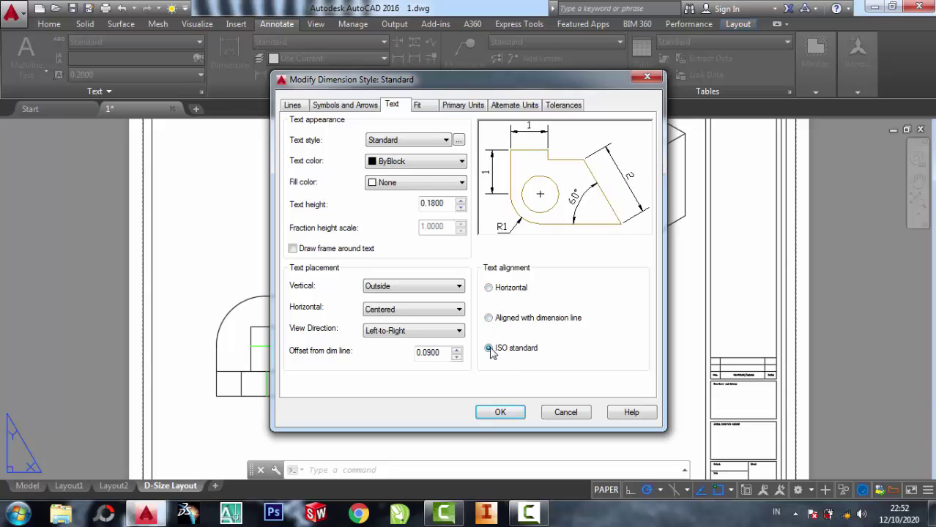
click(489, 350)
click(490, 319)
click(490, 349)
- Suppress arrows that don't fit inside extension lines, save the style, and close the manager
click(417, 106)
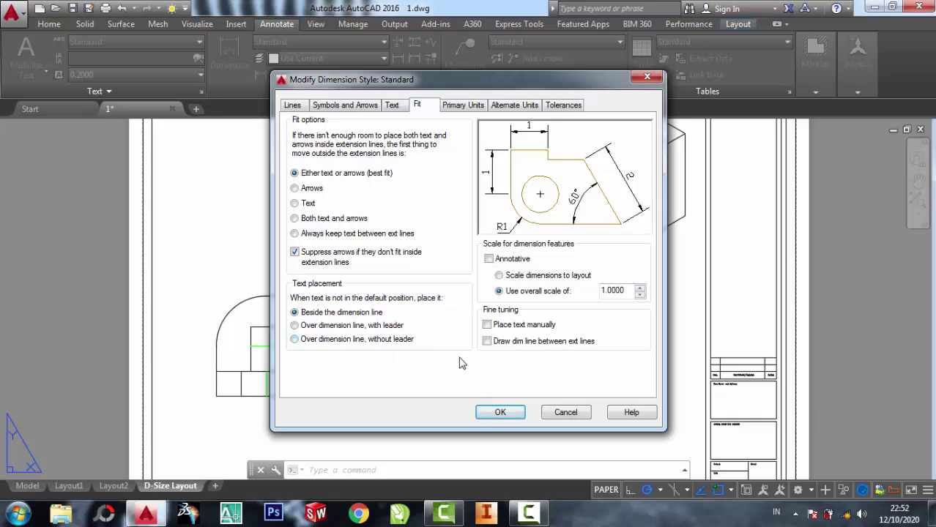
click(501, 413)
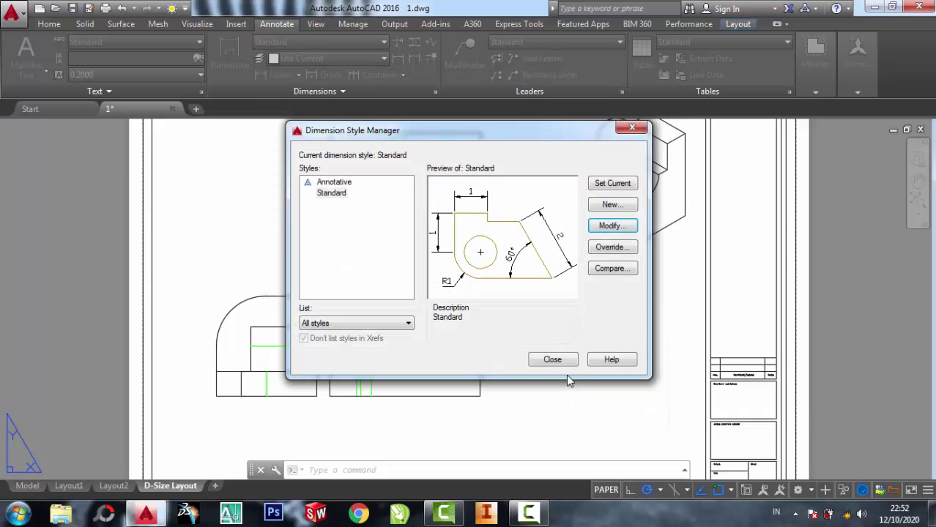
click(553, 359)
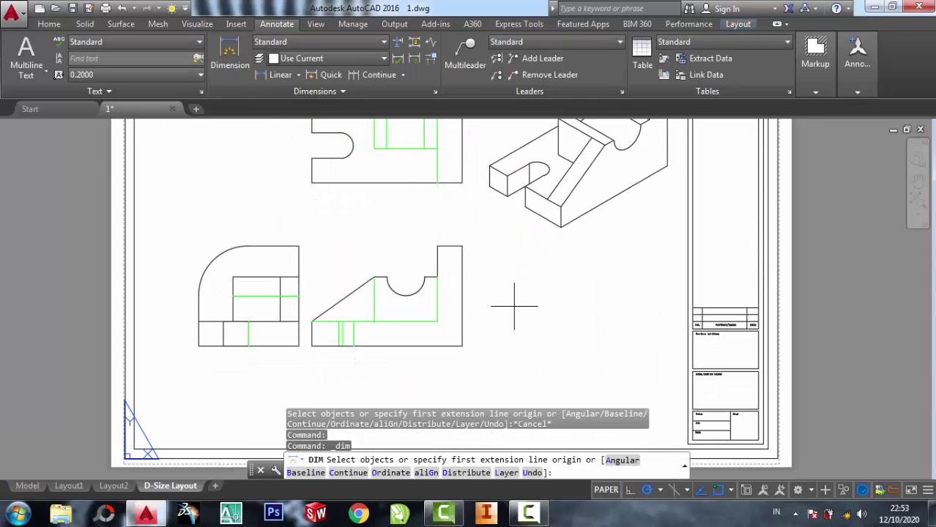
- Choose MD_Hidden Narrow in the Layers dropdown to make it current
click(49, 24)
click(751, 91)
click(865, 108)
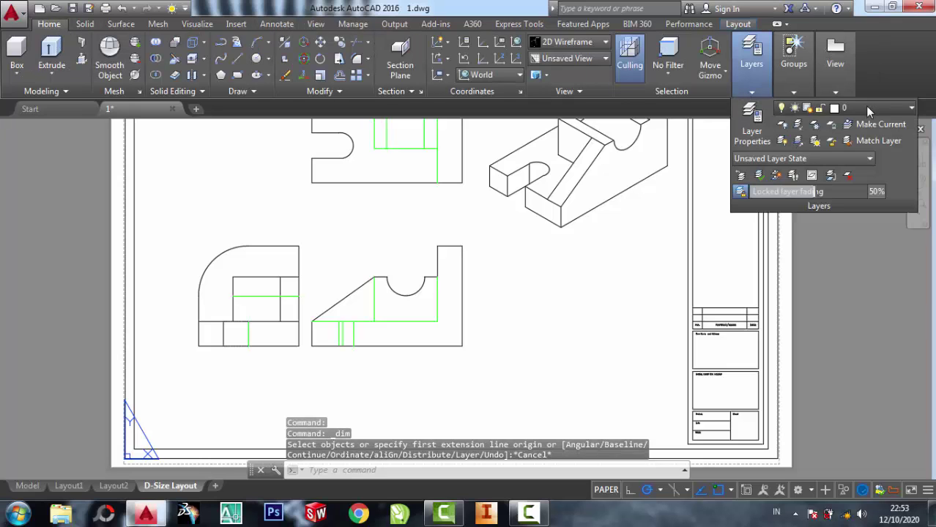
click(869, 159)
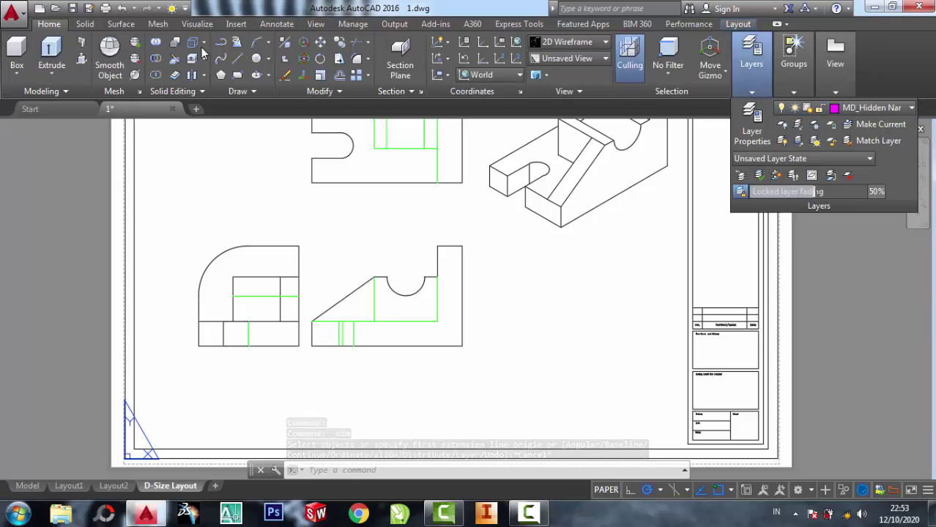
- Dimension the front view's right-edge height as a trial, then undo it
click(276, 24)
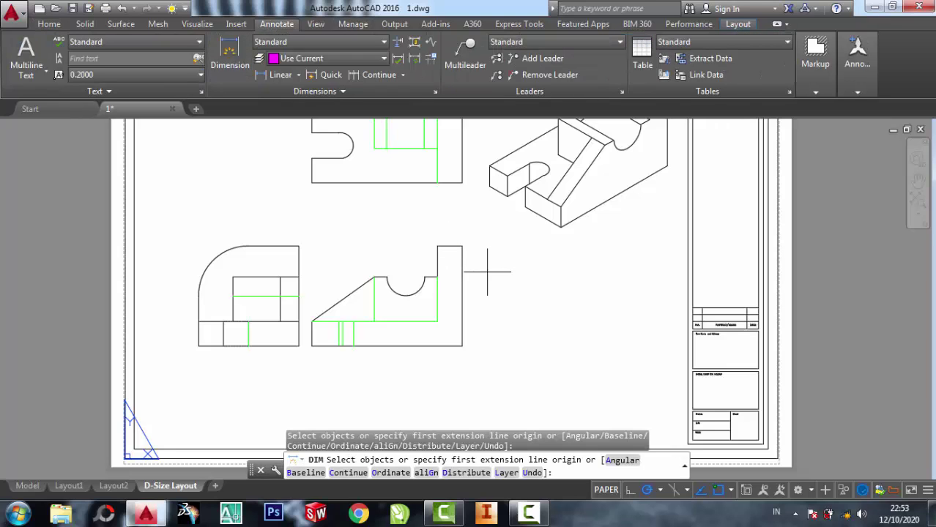
click(462, 246)
click(462, 346)
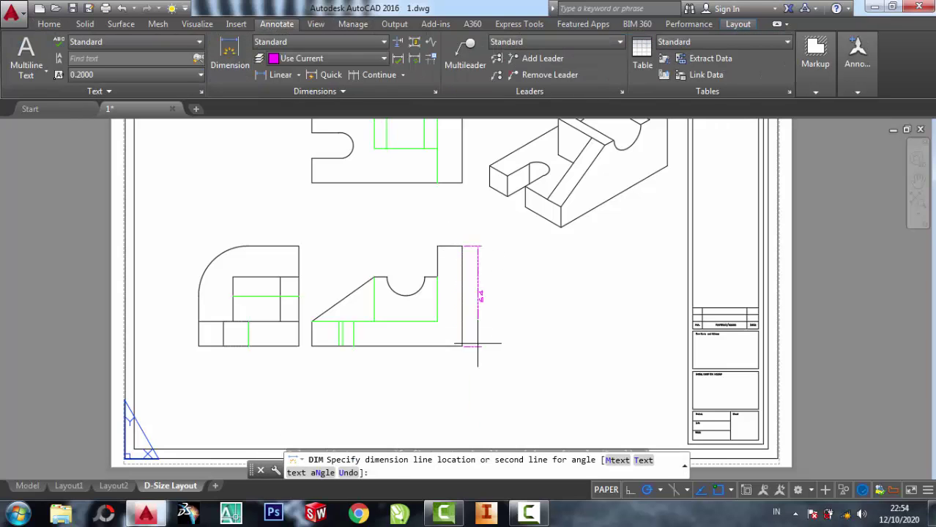
click(479, 329)
scroll(492, 311, up, 4)
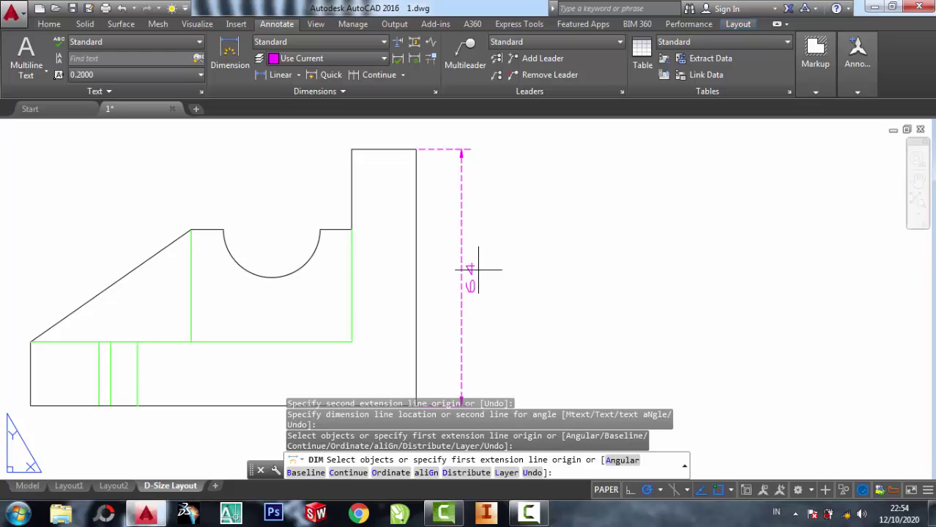
scroll(478, 268, up, 4)
scroll(477, 263, down, 4)
scroll(477, 264, down, 2)
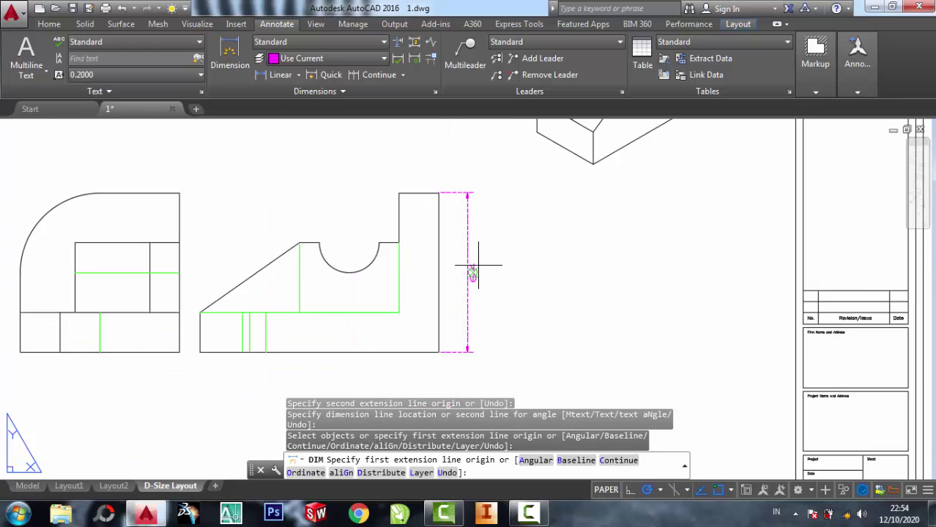
scroll(476, 265, down, 3)
key(ctrl+z)
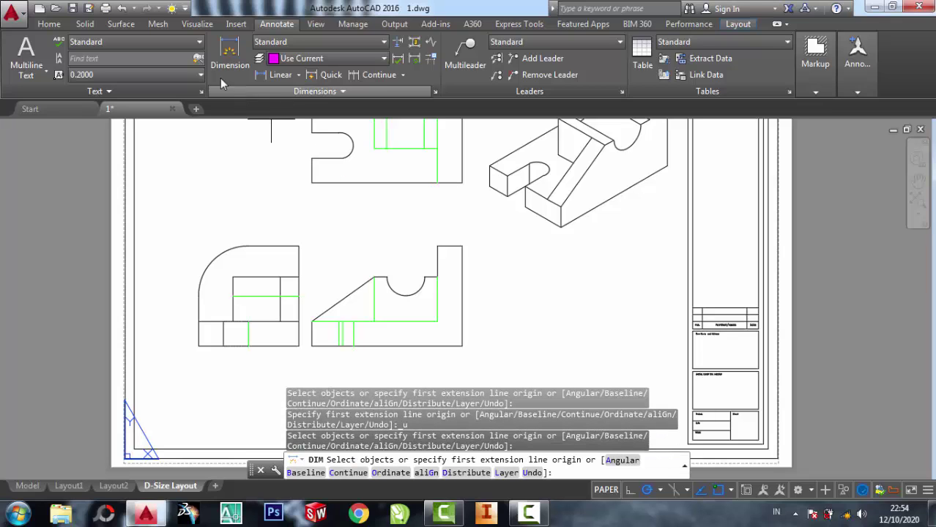
- Draw a vertical centre line from below the notch up past the top view
click(49, 25)
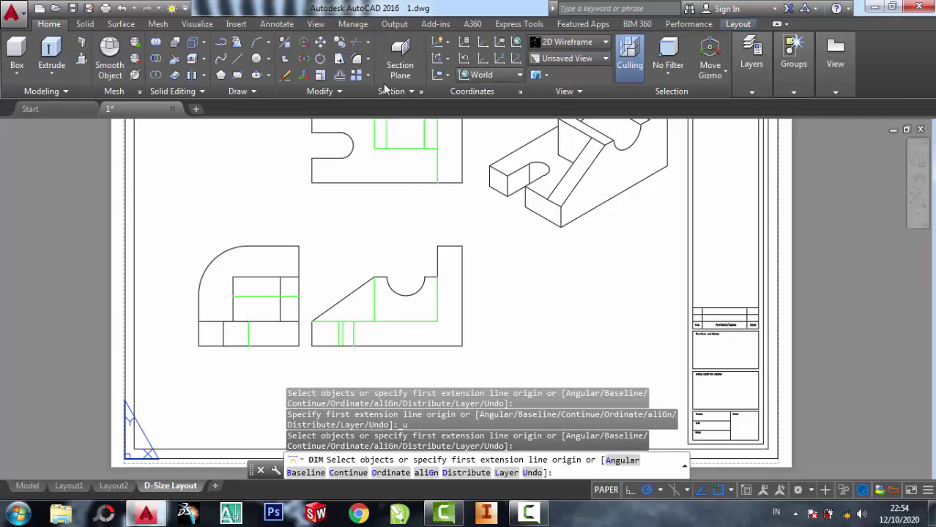
click(235, 62)
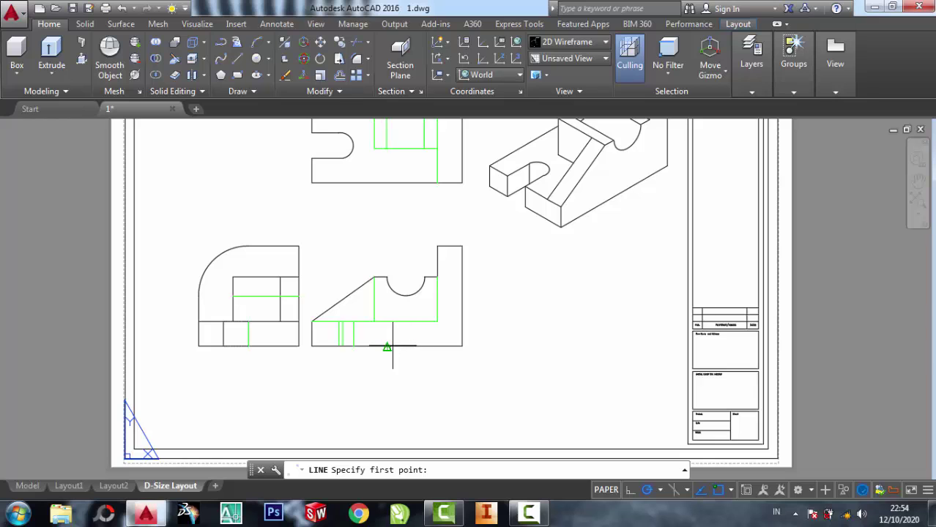
click(387, 377)
middle_drag(376, 69, 376, 156)
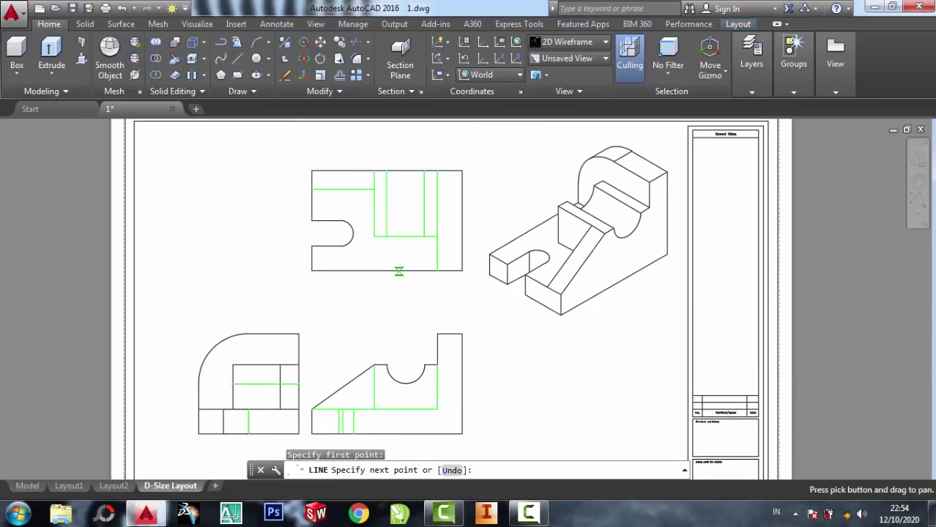
click(387, 140)
right_click(388, 139)
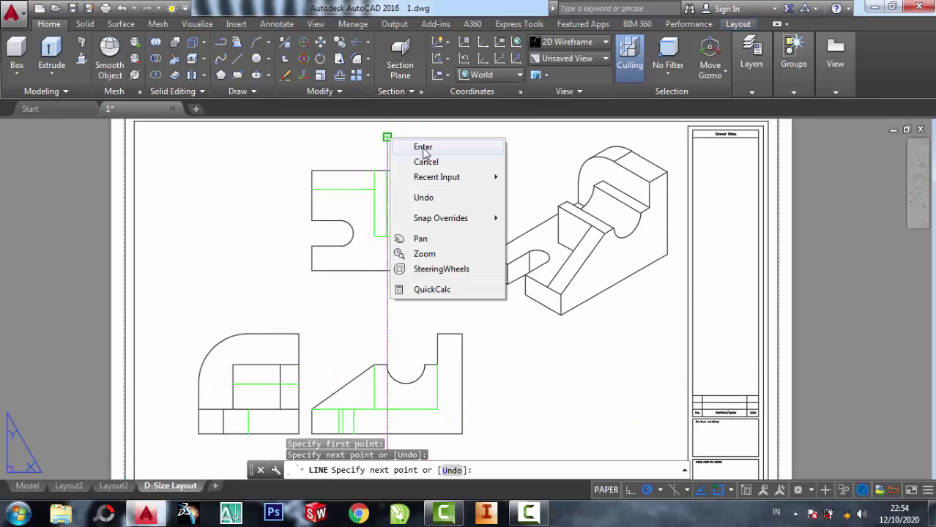
click(424, 145)
- Draw a horizontal centre line across the front and side views
click(241, 60)
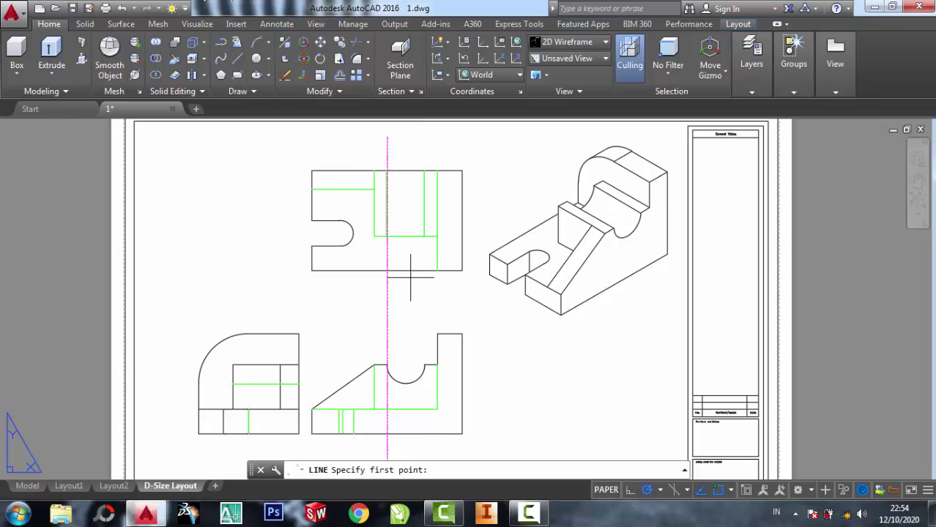
middle_drag(498, 388, 495, 350)
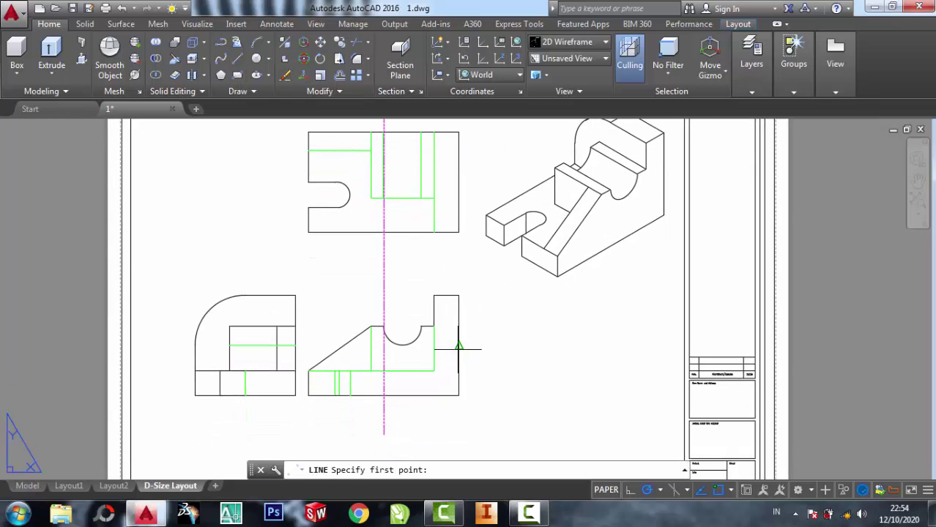
click(547, 345)
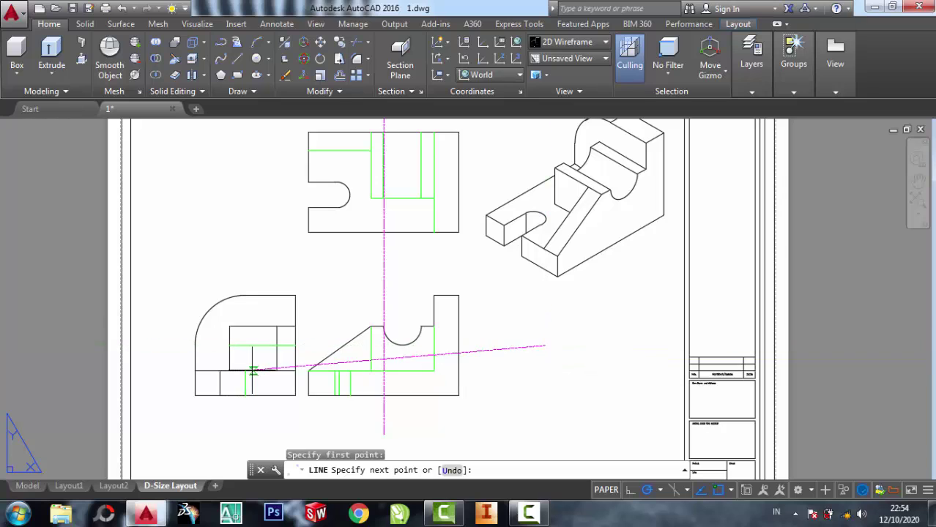
click(156, 345)
right_click(156, 345)
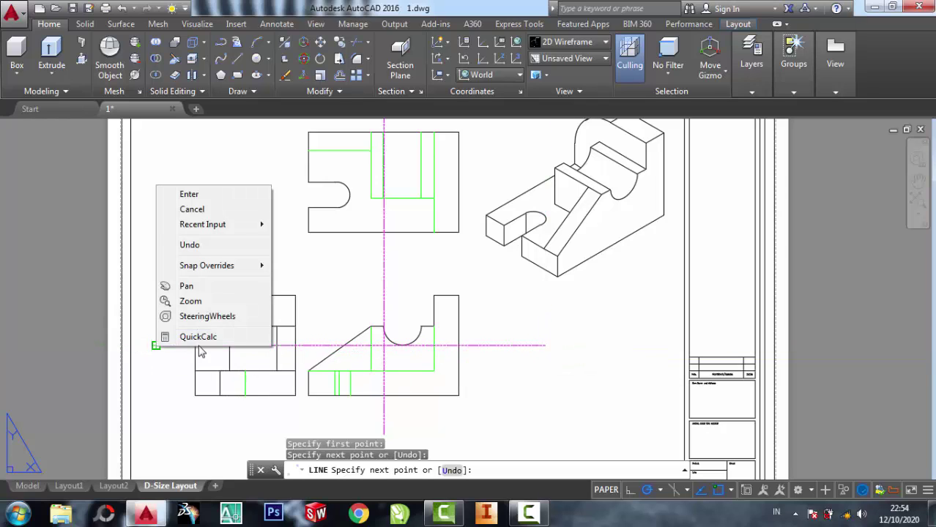
click(189, 194)
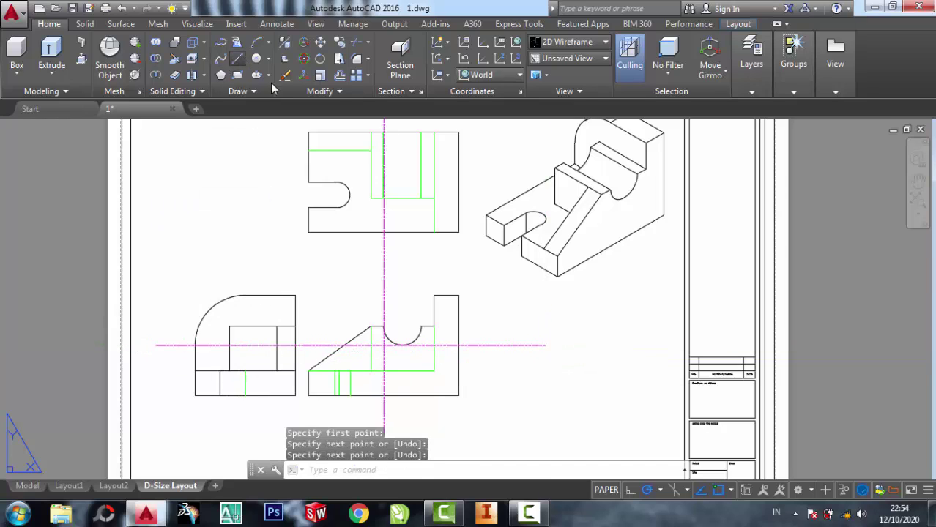
- Draw a horizontal centre line through the top view's slot
key(Return)
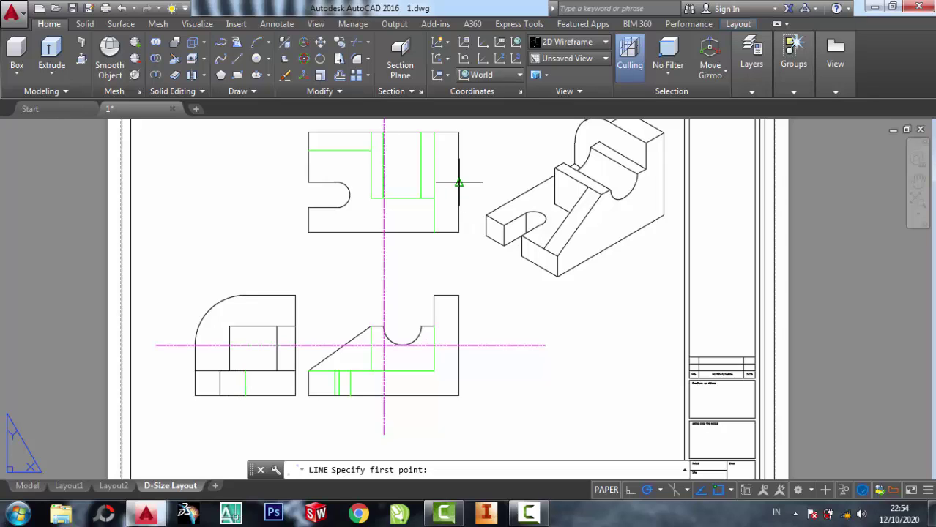
click(483, 183)
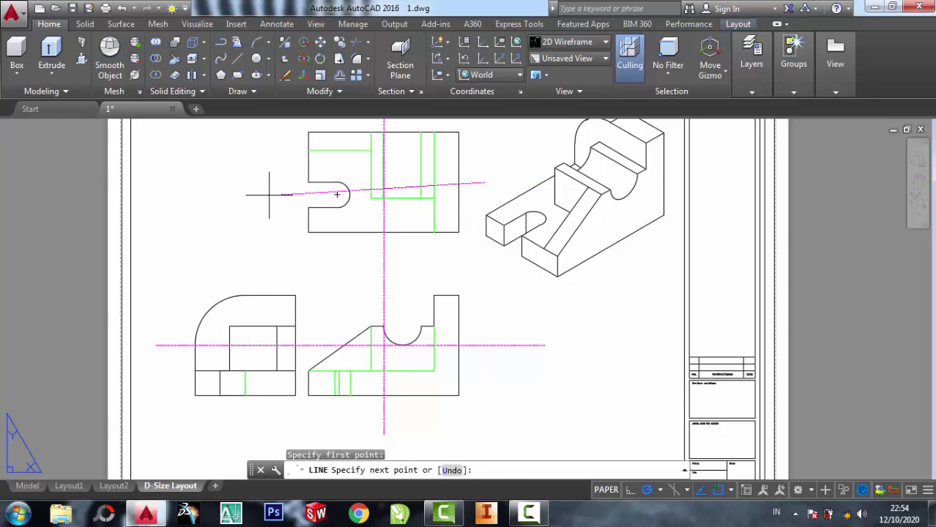
click(196, 182)
right_click(195, 181)
click(220, 187)
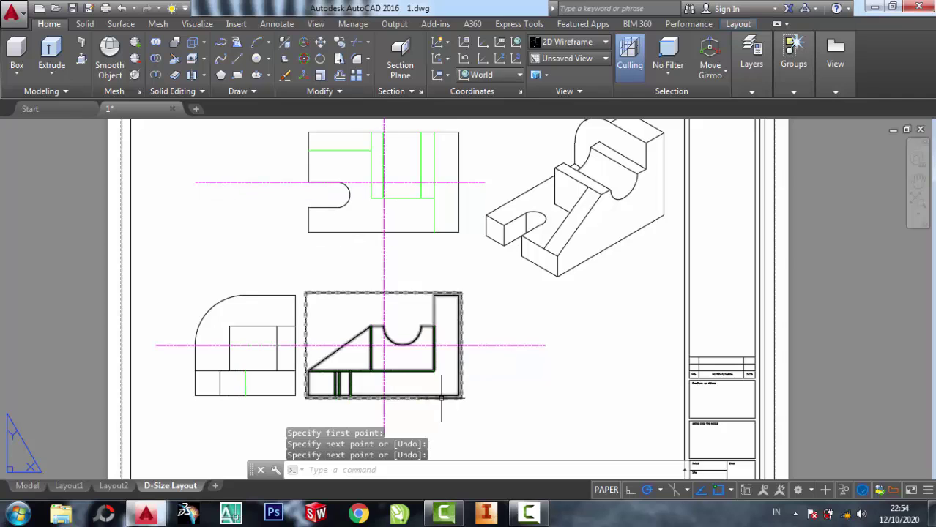
scroll(397, 175, up, 2)
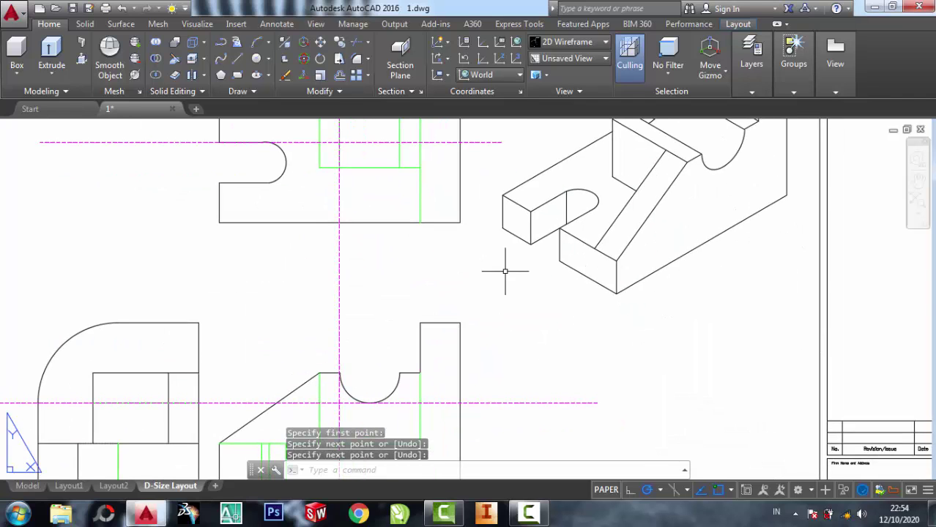
scroll(504, 270, down, 3)
- Briefly open the Layer Properties Manager, then pick Viewport from the layer list
click(758, 90)
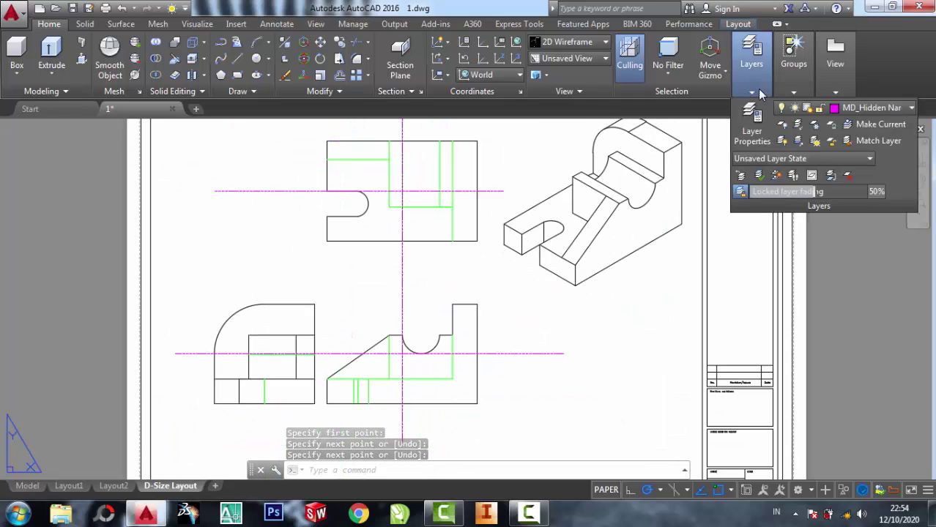
click(840, 109)
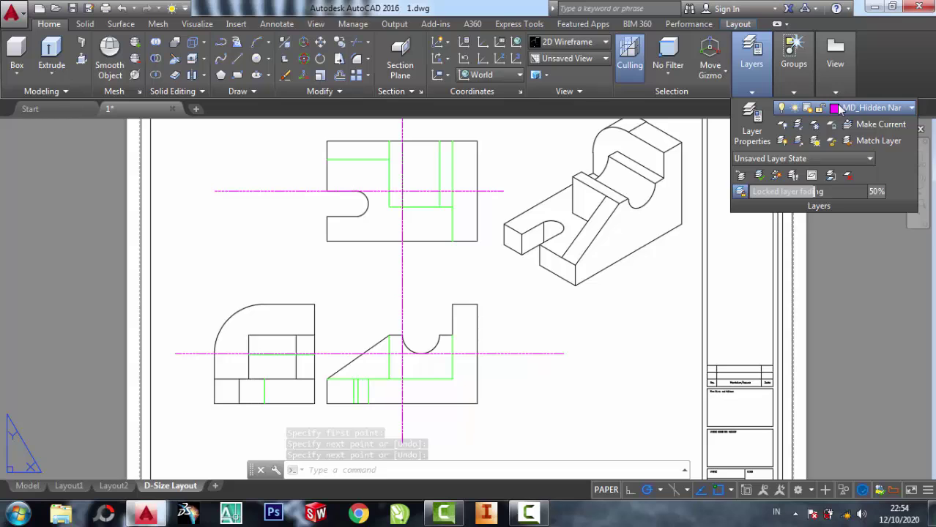
click(754, 132)
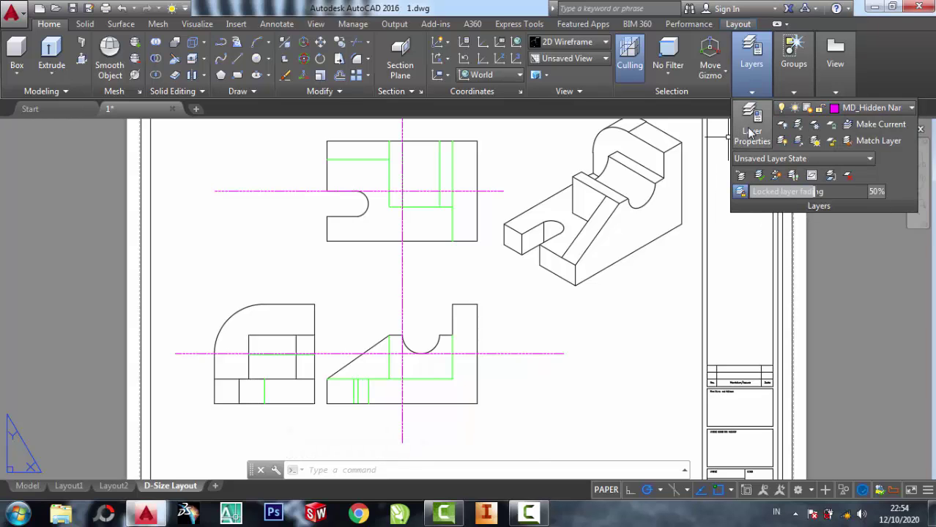
click(752, 132)
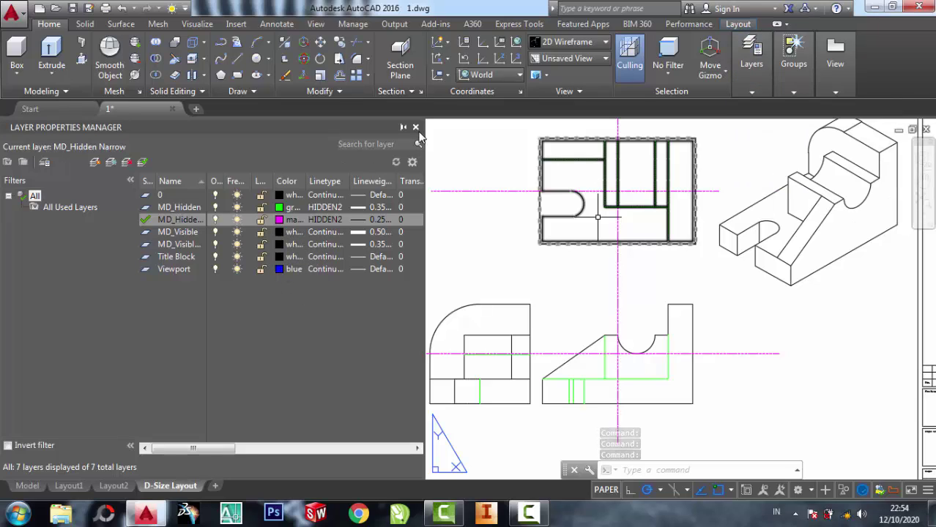
click(415, 127)
click(752, 90)
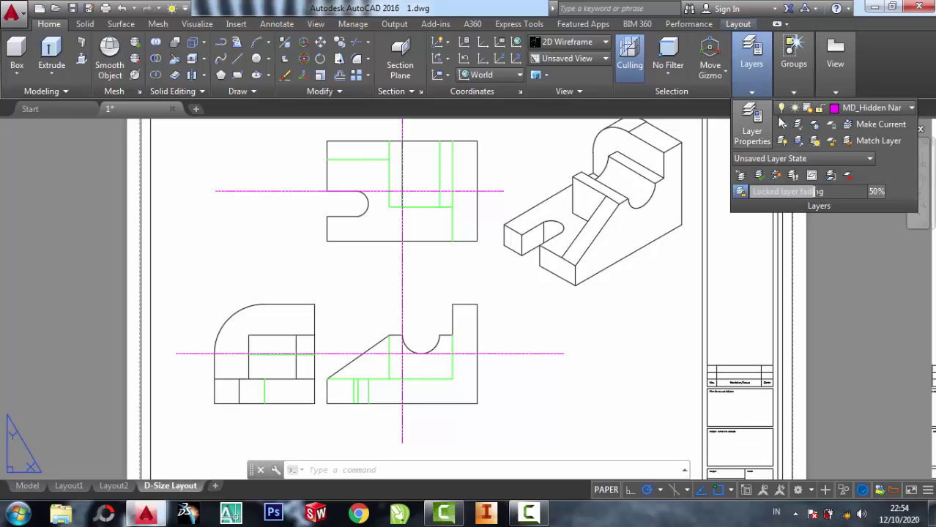
click(868, 107)
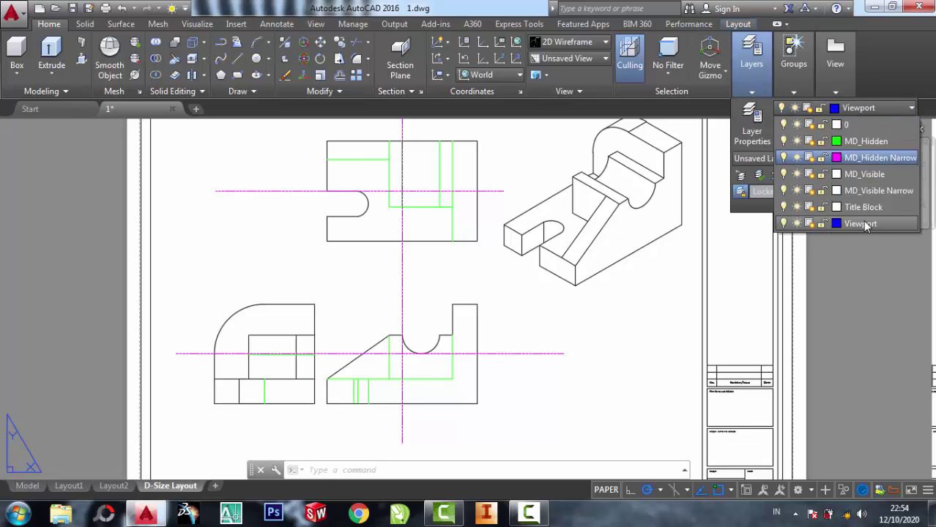
click(864, 223)
- Dimension the front view's right edge with its 64 overall height
click(353, 24)
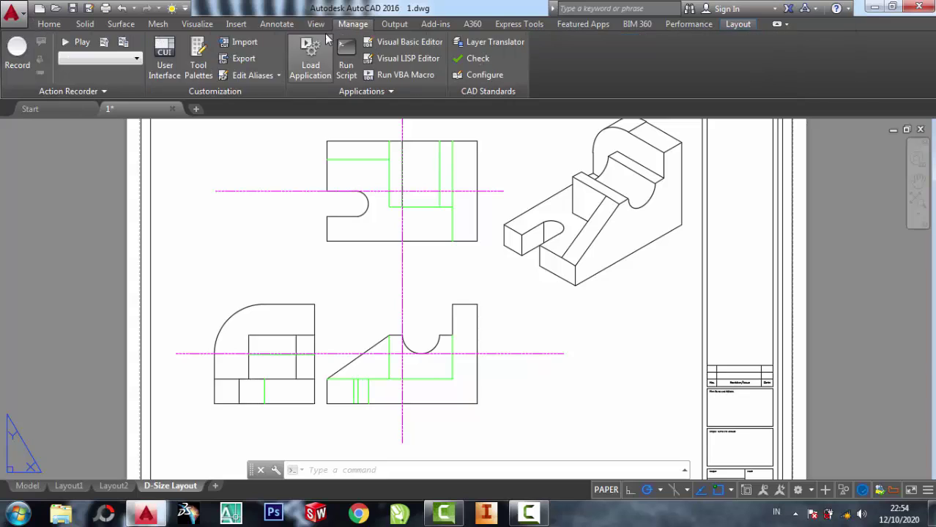
click(315, 24)
click(276, 24)
click(229, 53)
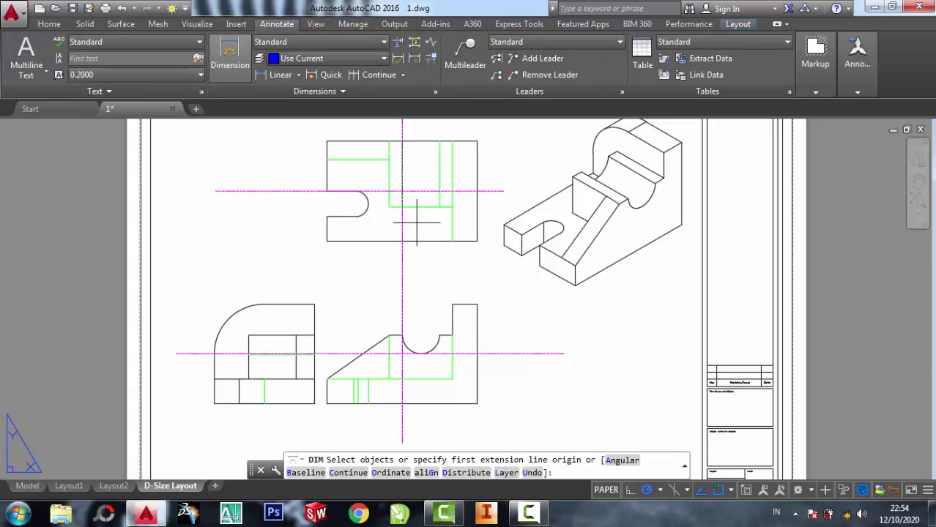
key(Return)
click(478, 303)
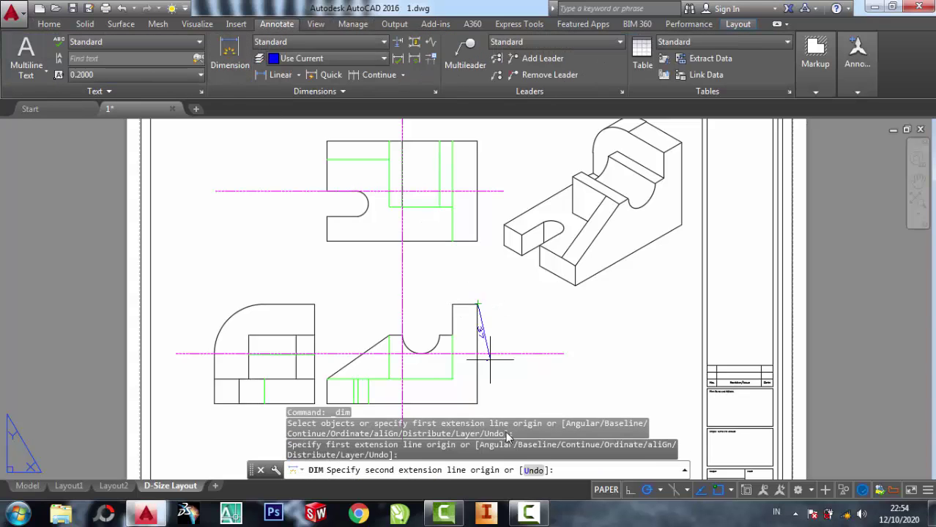
click(478, 404)
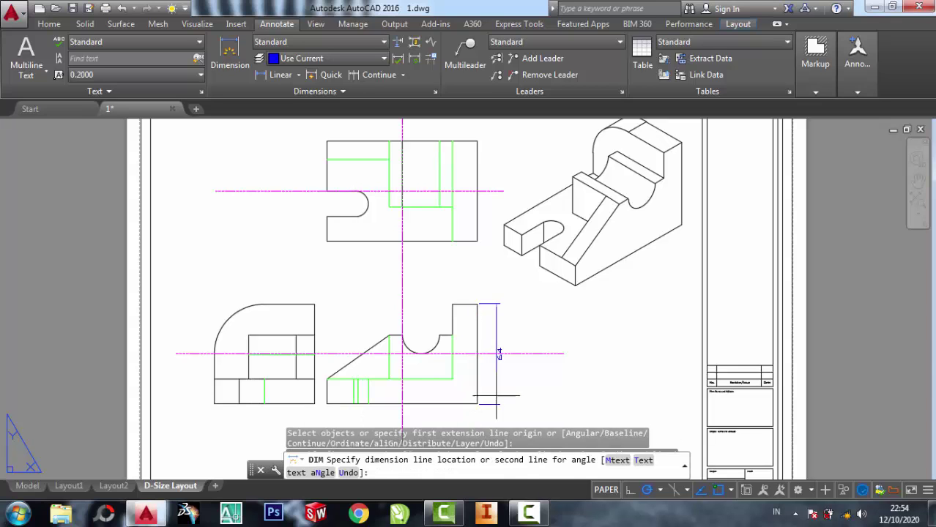
click(503, 354)
- Add the 96 overall width dimension along the front view's bottom edge
mouse_move(479, 354)
middle_down()
mouse_move(473, 303)
mouse_move(528, 219)
middle_up()
scroll(472, 303, up, 3)
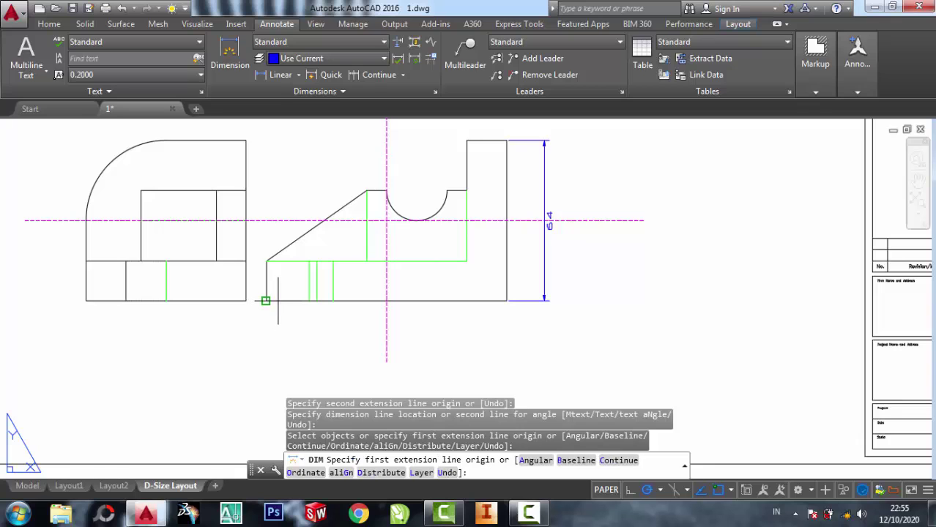
click(355, 300)
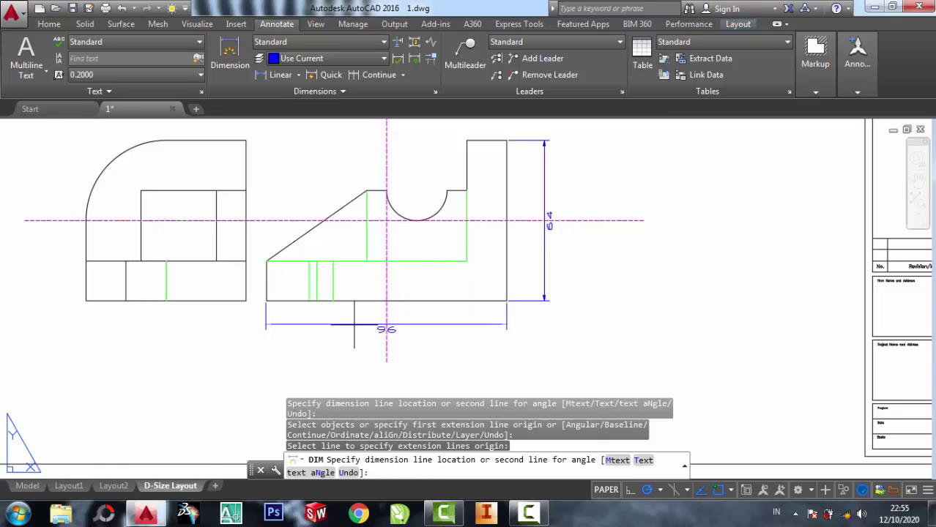
click(387, 320)
scroll(388, 322, up, 2)
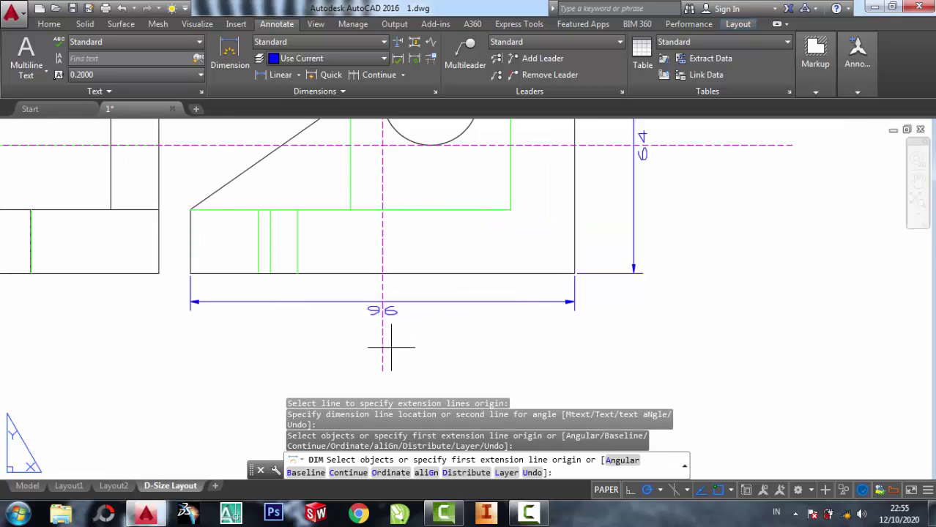
scroll(418, 320, down, 2)
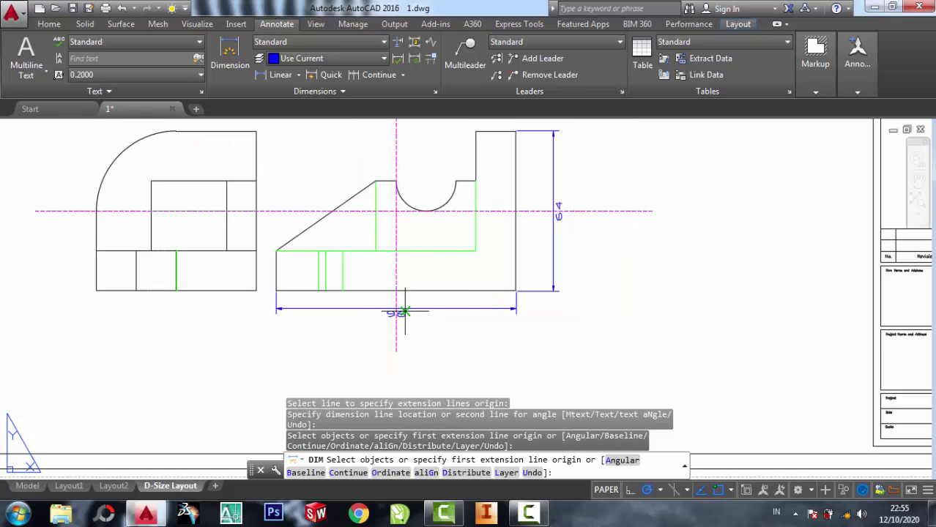
key(Escape)
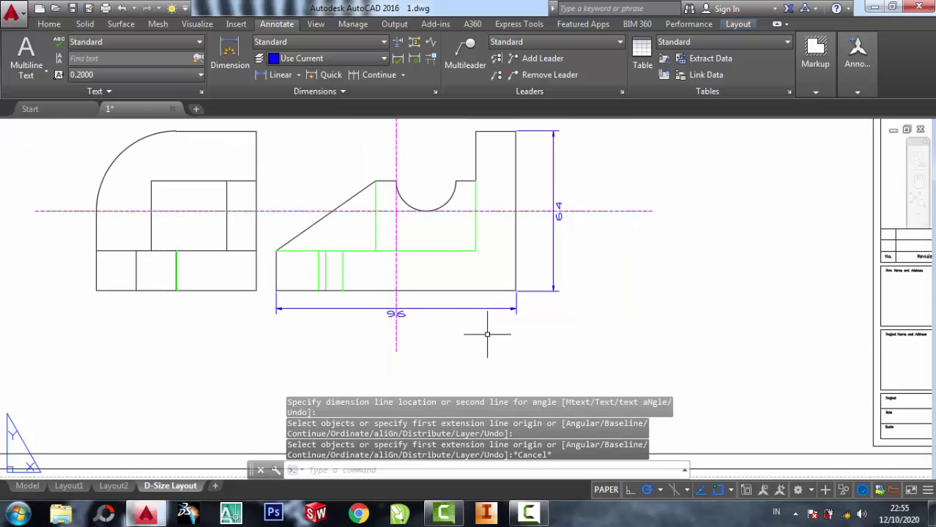
- In the Standard dimension style, turn off Suppress arrows on the Fit settings
text(d)
key(Return)
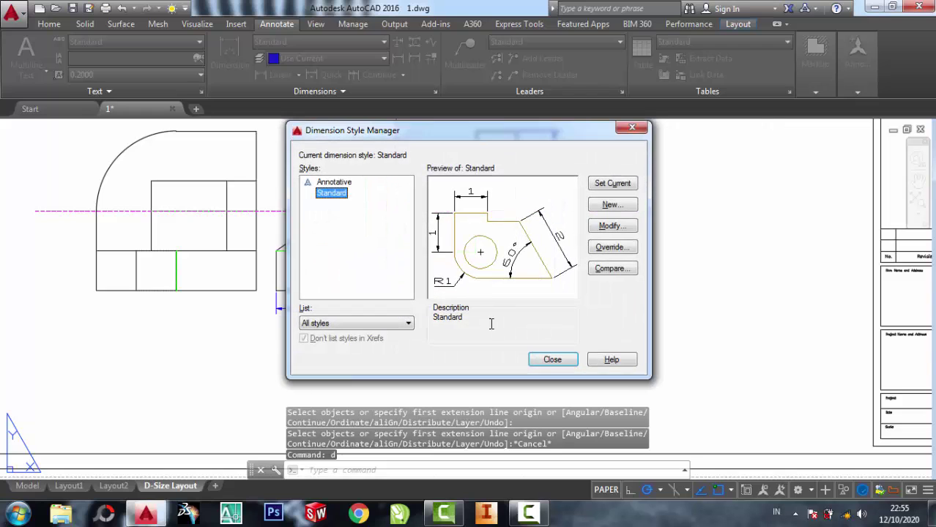
click(612, 226)
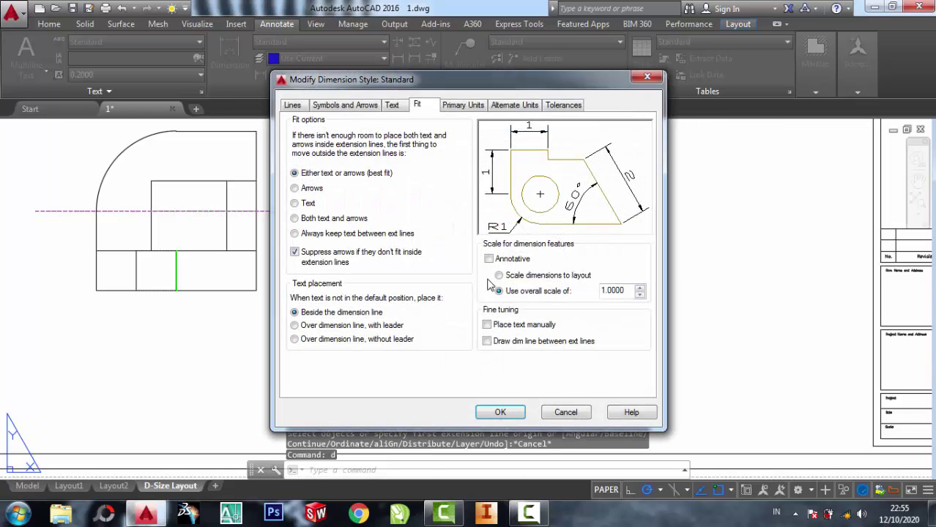
click(295, 252)
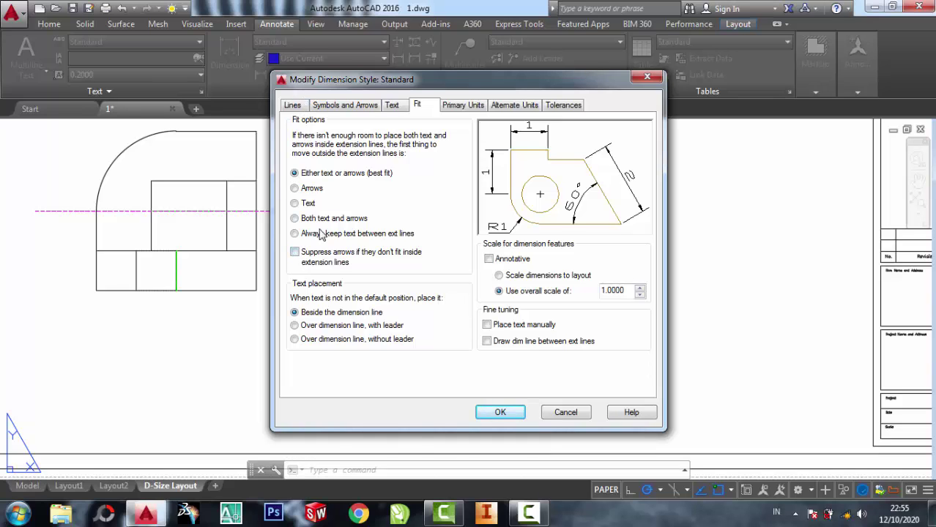
click(327, 106)
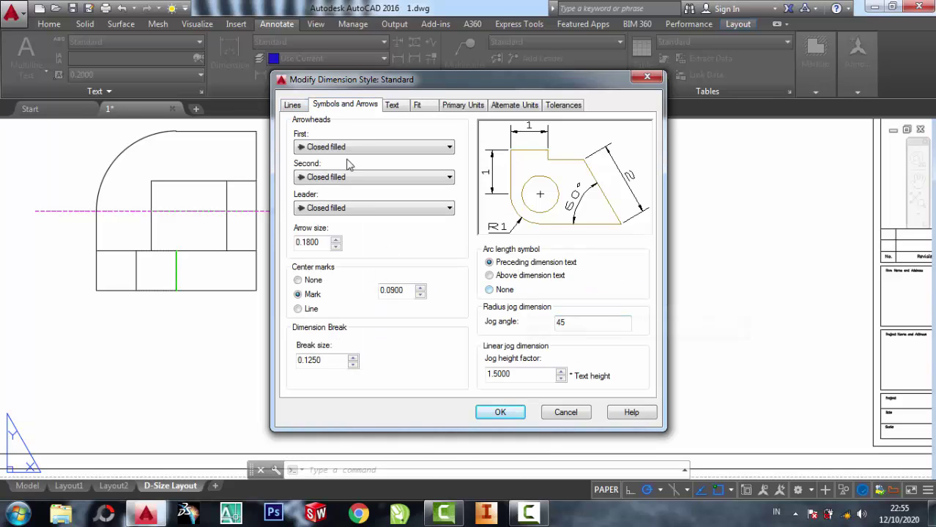
click(293, 105)
click(362, 107)
- Make dimension text Aligned with the line, placed Above, Left-to-Right, and save the style
click(393, 107)
click(489, 321)
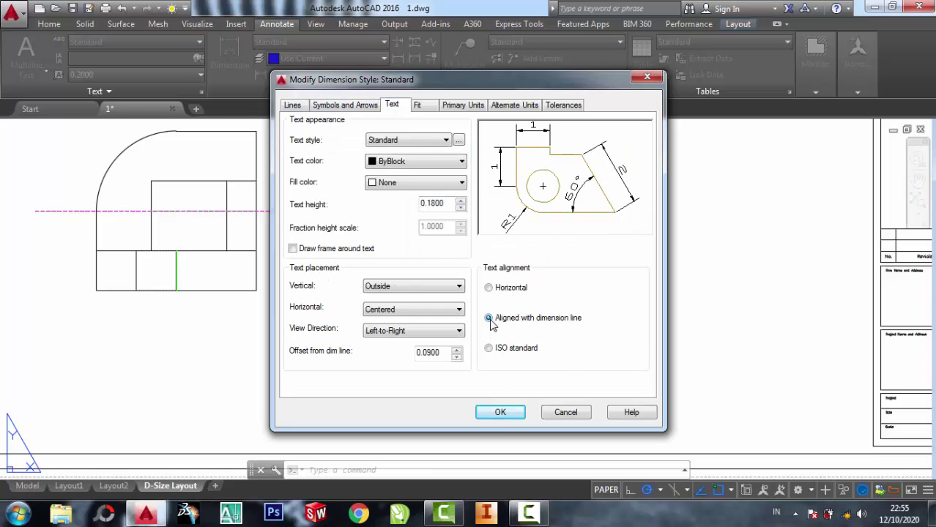
click(410, 291)
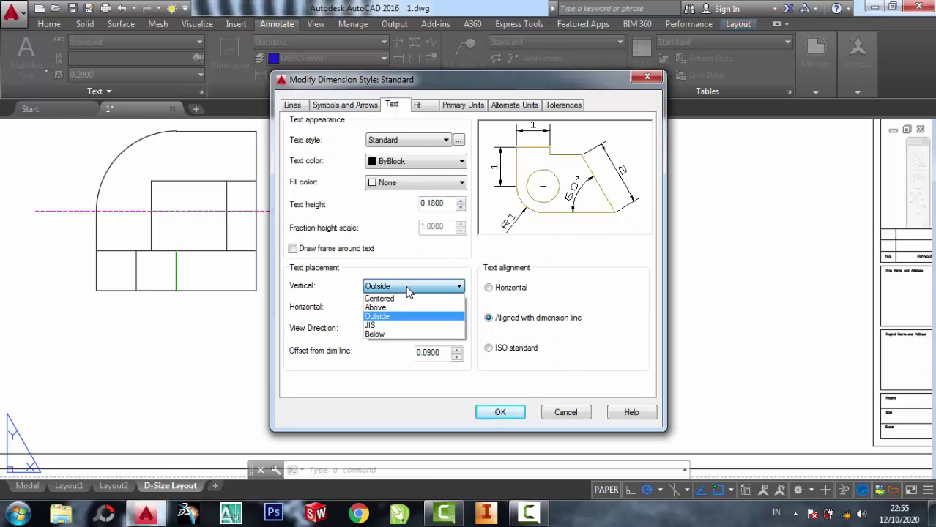
click(395, 306)
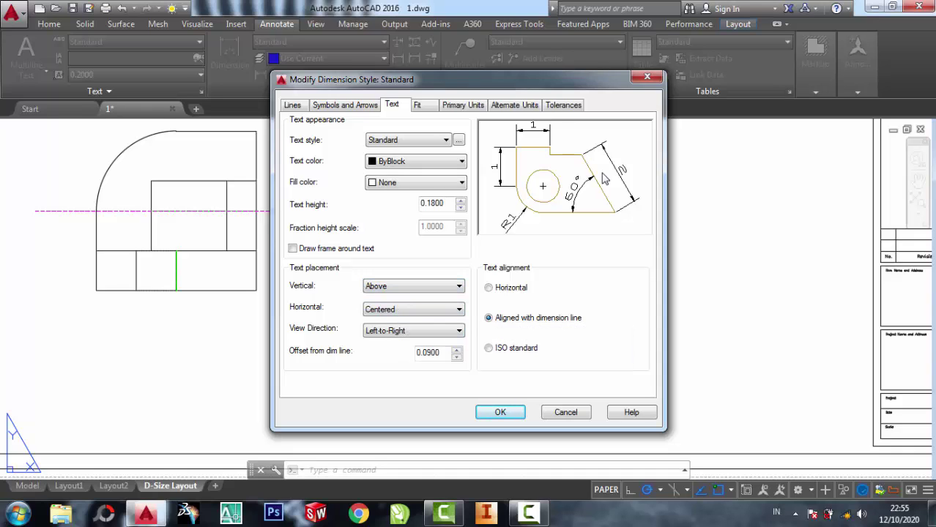
click(435, 332)
click(412, 338)
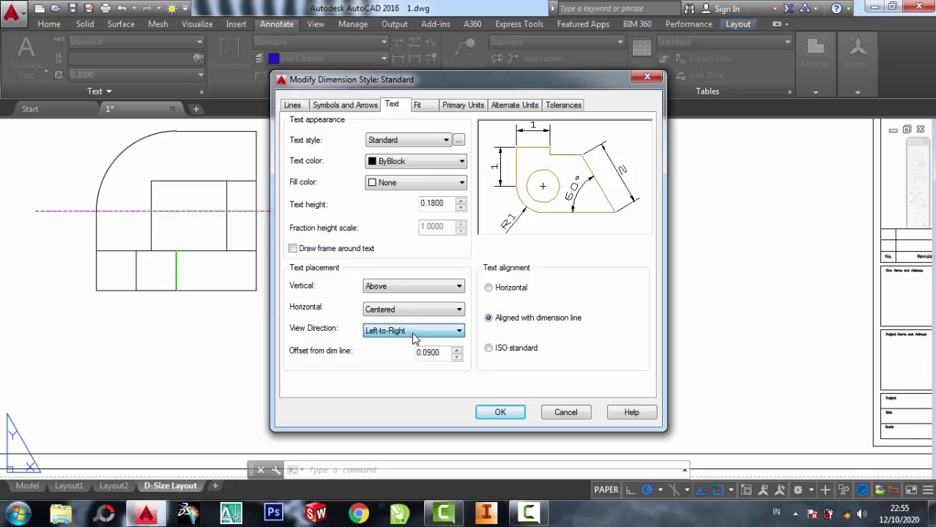
click(503, 413)
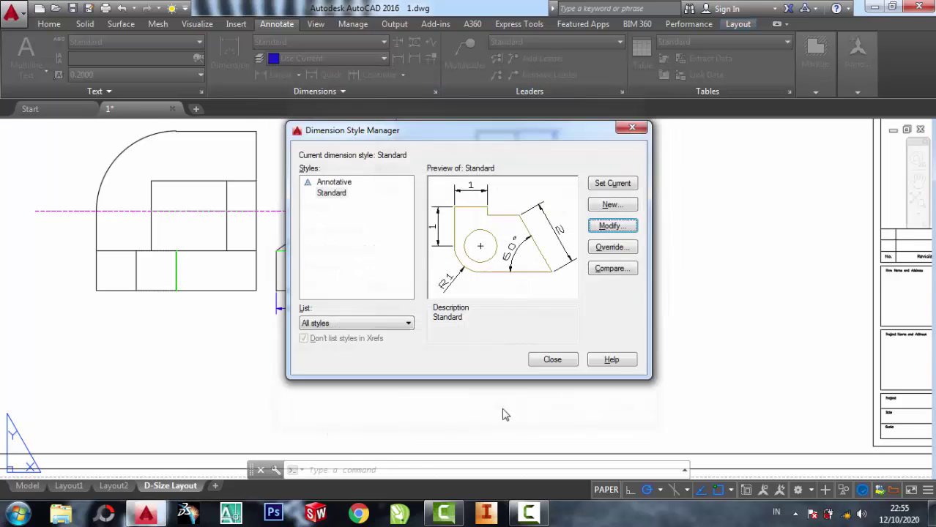
click(552, 358)
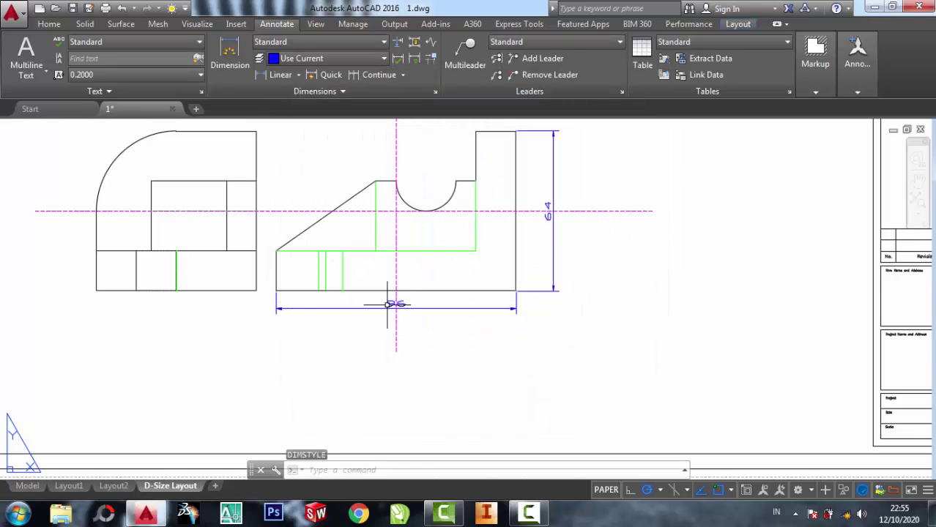
- Label the front view's semicircular cutout with an R12 radius dimension placed above the arc
scroll(448, 305, up, 2)
scroll(408, 309, up, 2)
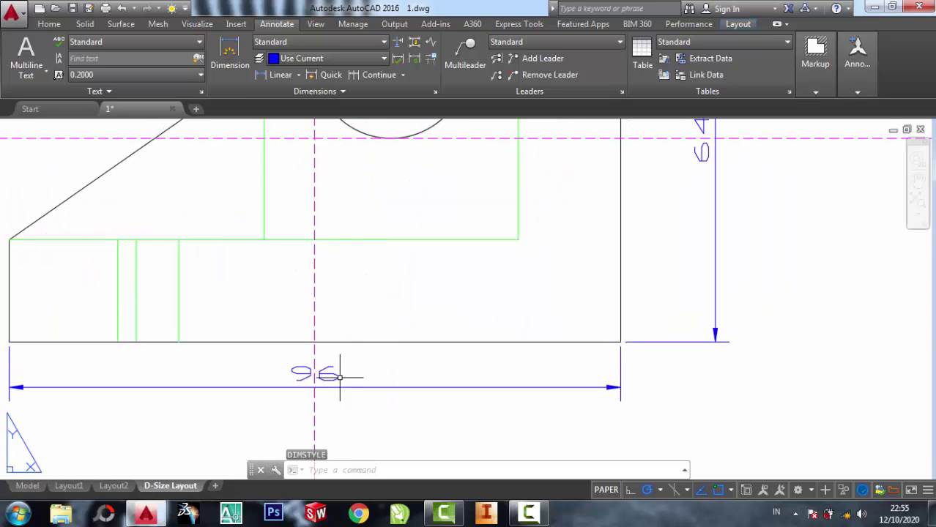
scroll(347, 288, down, 2)
scroll(418, 285, down, 2)
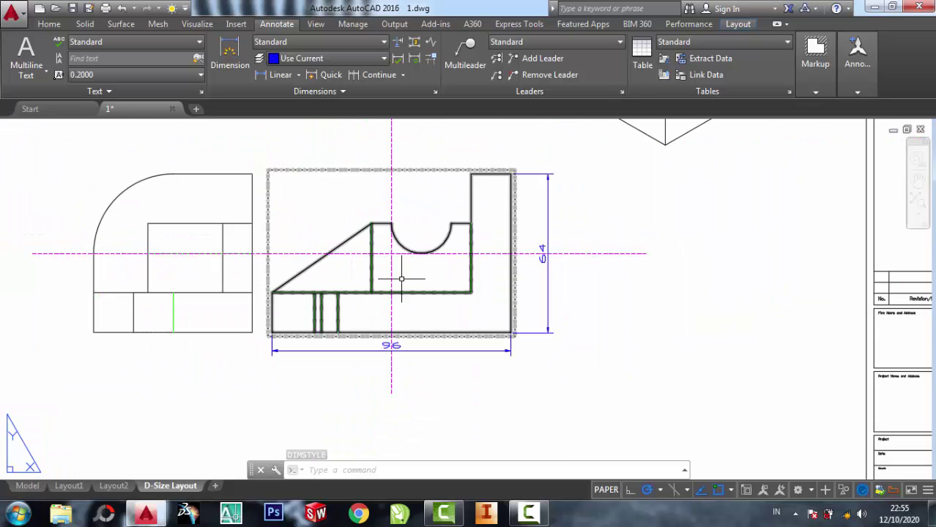
scroll(532, 273, down, 2)
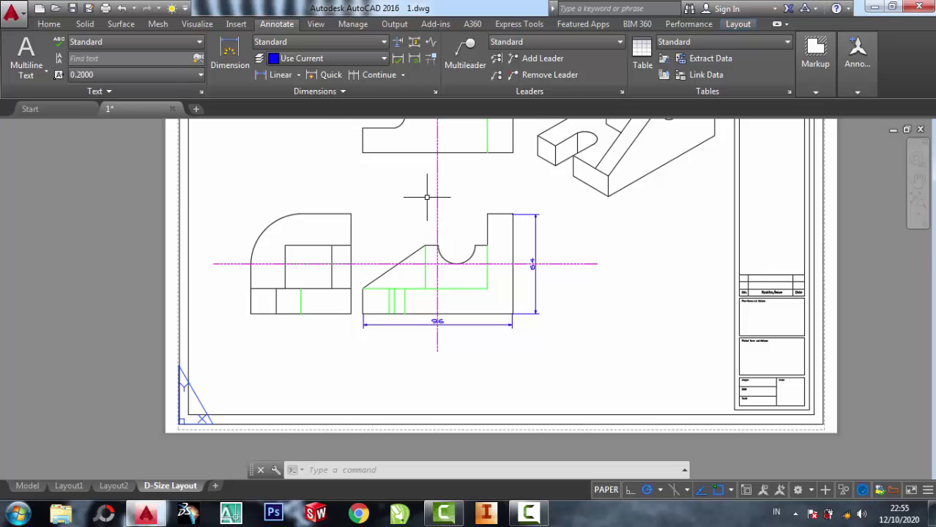
click(230, 53)
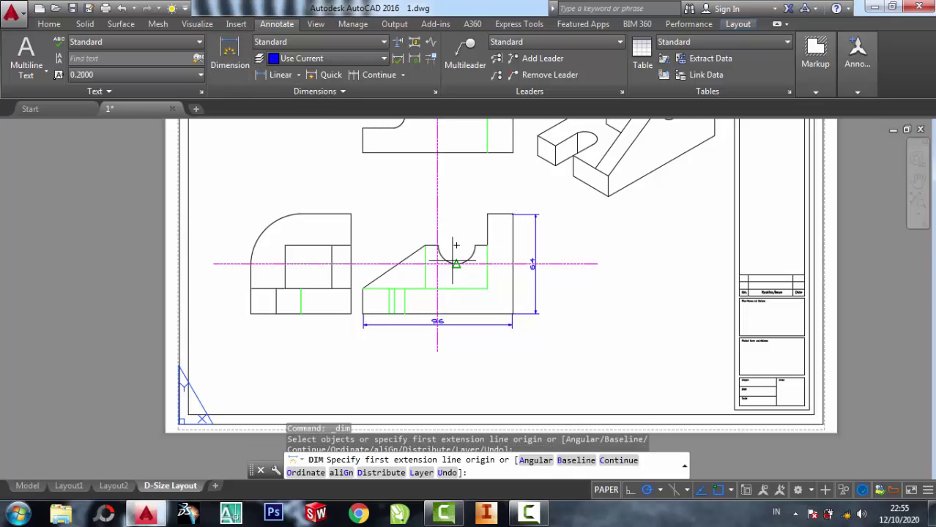
scroll(445, 260, up, 3)
scroll(445, 260, up, 1)
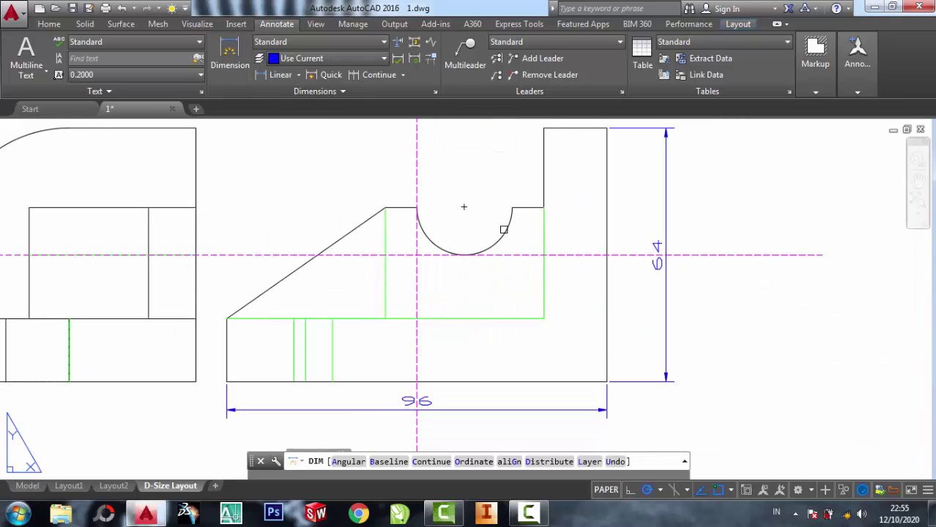
click(507, 232)
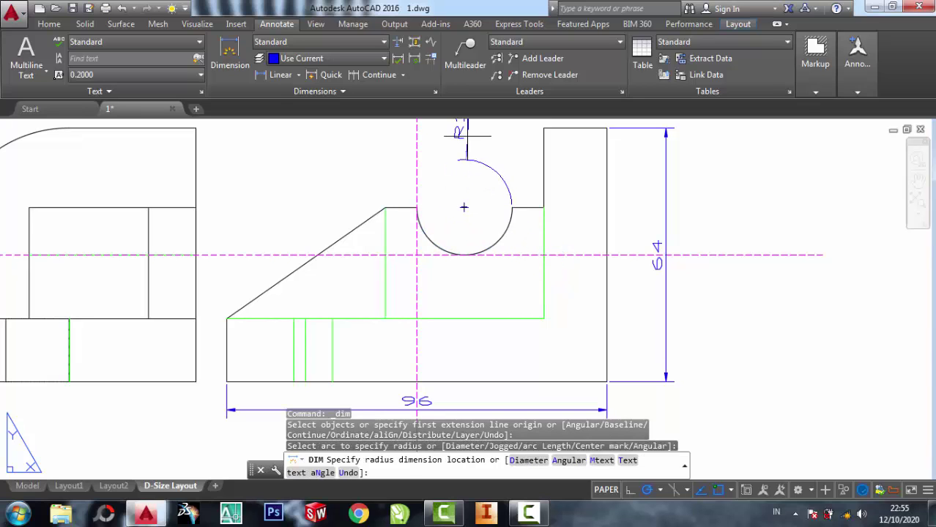
click(491, 143)
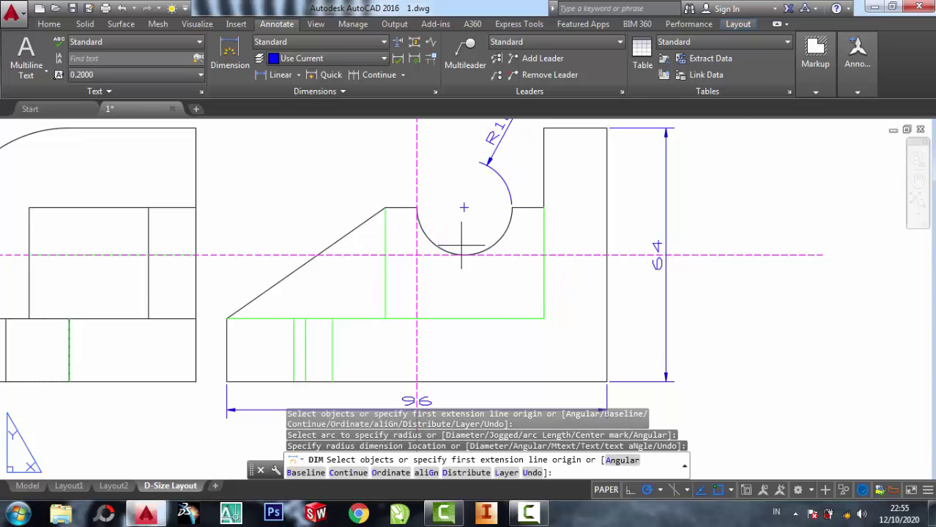
key(Escape)
scroll(375, 306, down, 6)
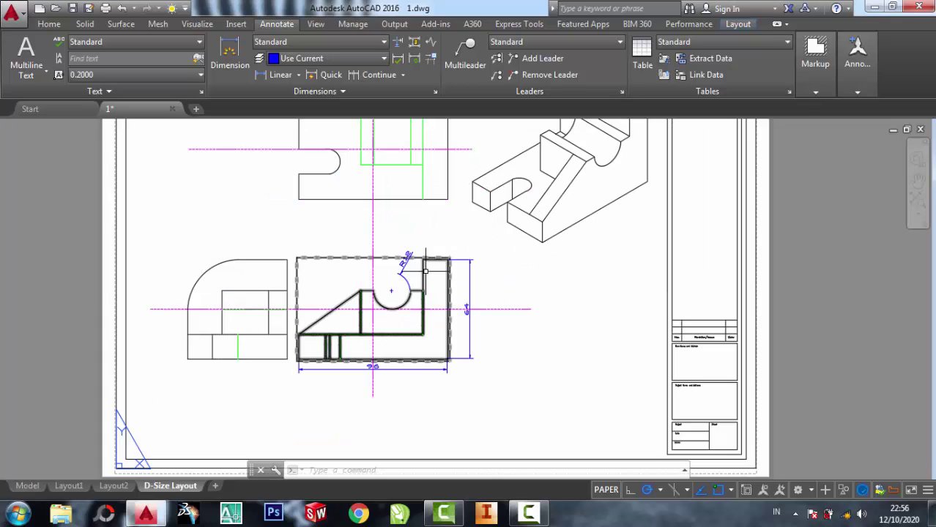
scroll(404, 274, up, 2)
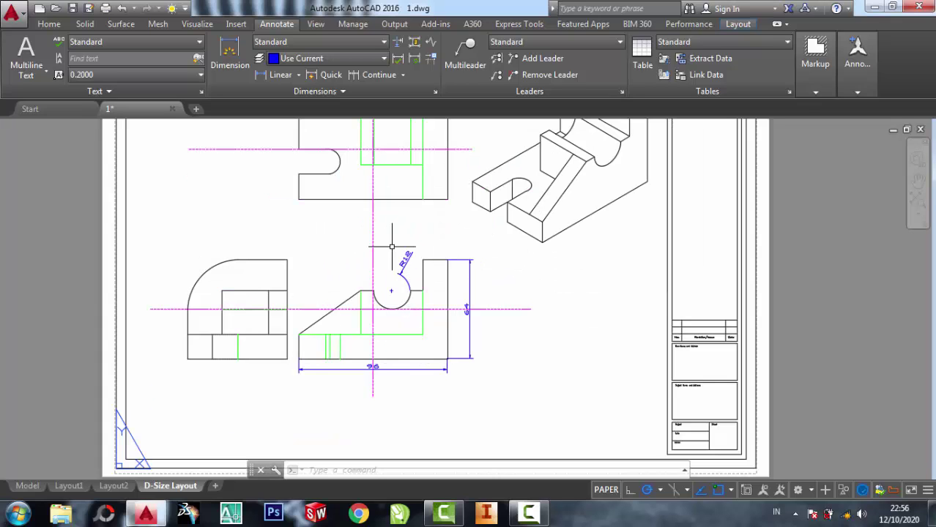